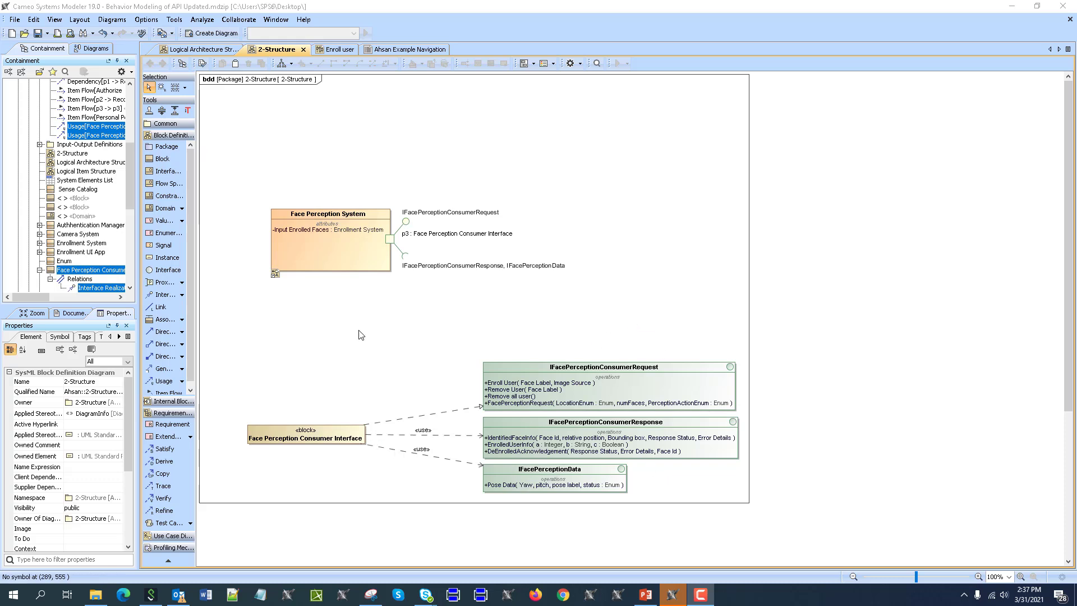
# Step: Add a block named System above Face Perception System and draw a directed composition from it to Face Perception System
pyautogui.click(390, 239)
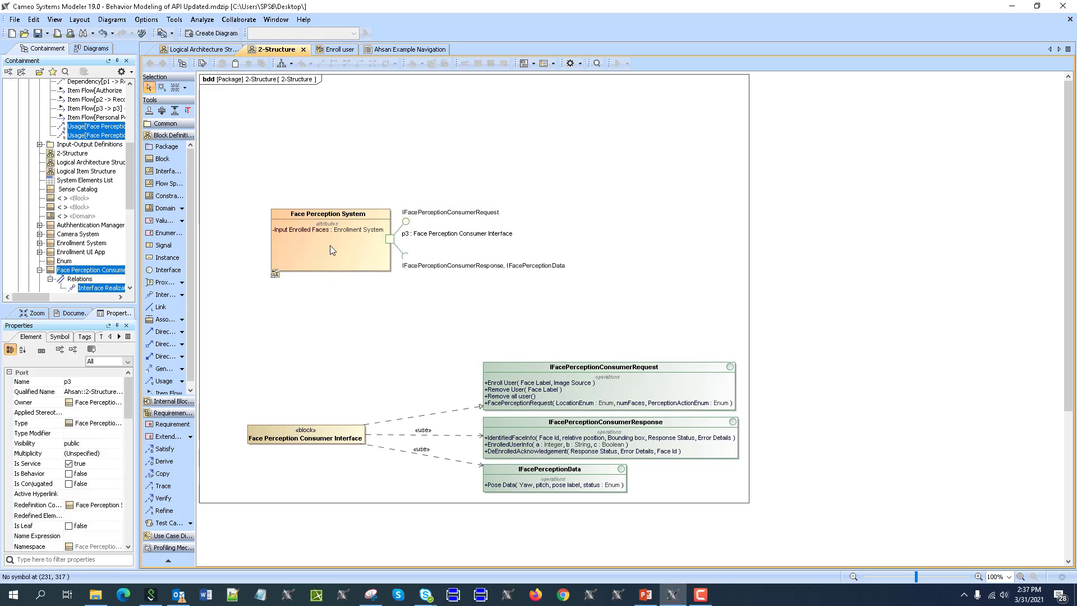
pyautogui.click(337, 198)
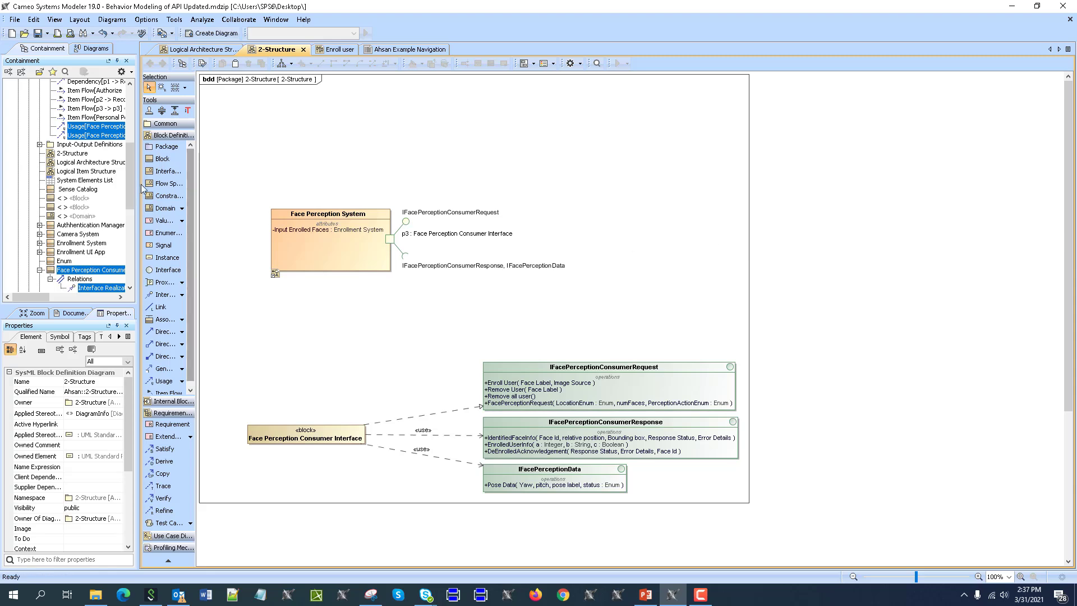
pyautogui.click(162, 159)
pyautogui.click(440, 123)
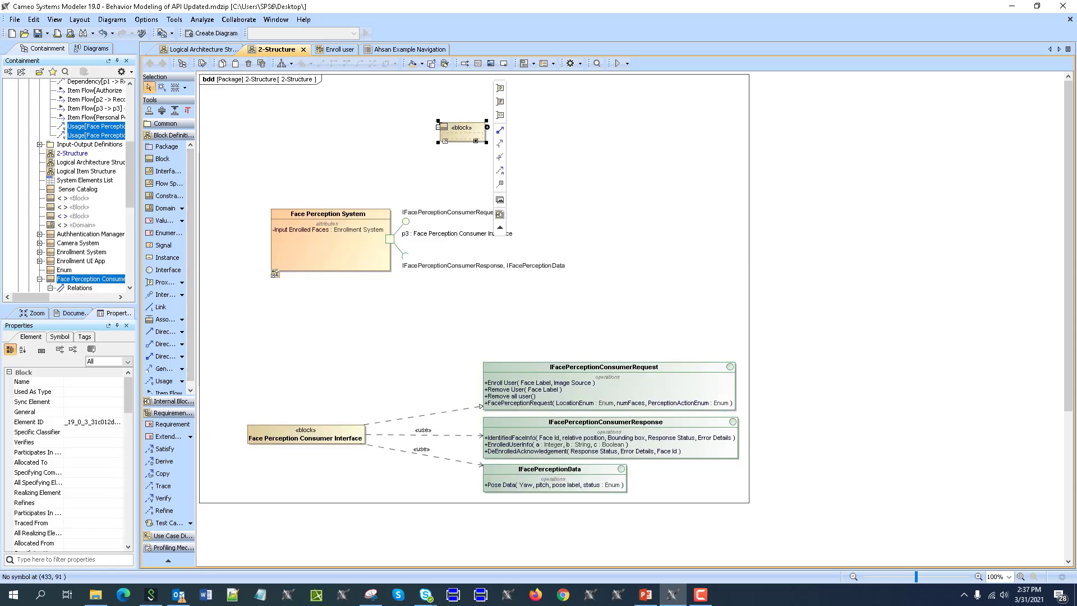
pyautogui.write('System')
pyautogui.press('Return')
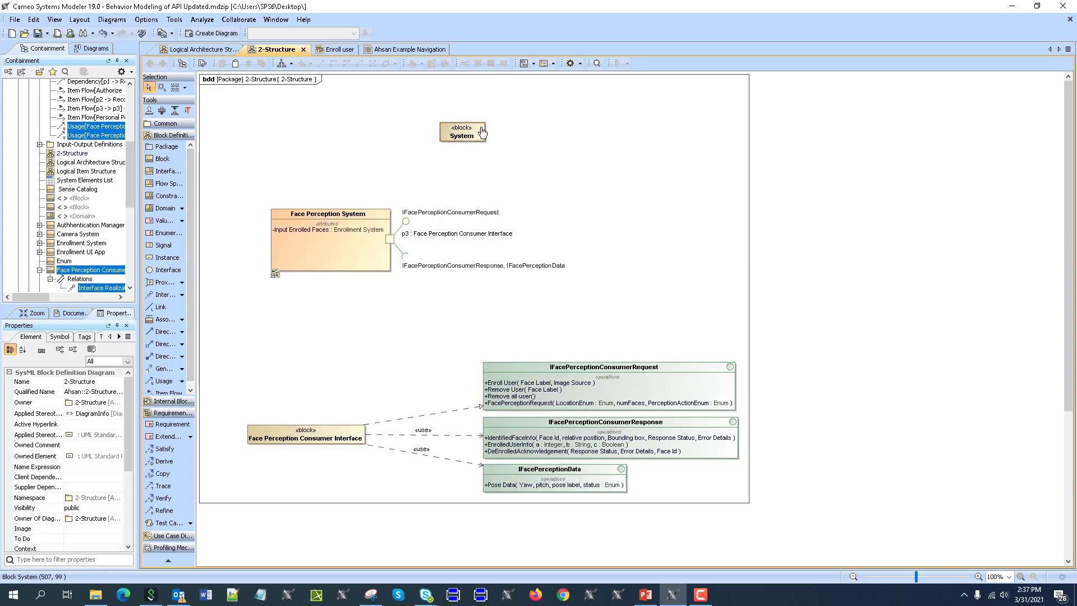
pyautogui.moveTo(499, 144); pyautogui.dragTo(331, 235)
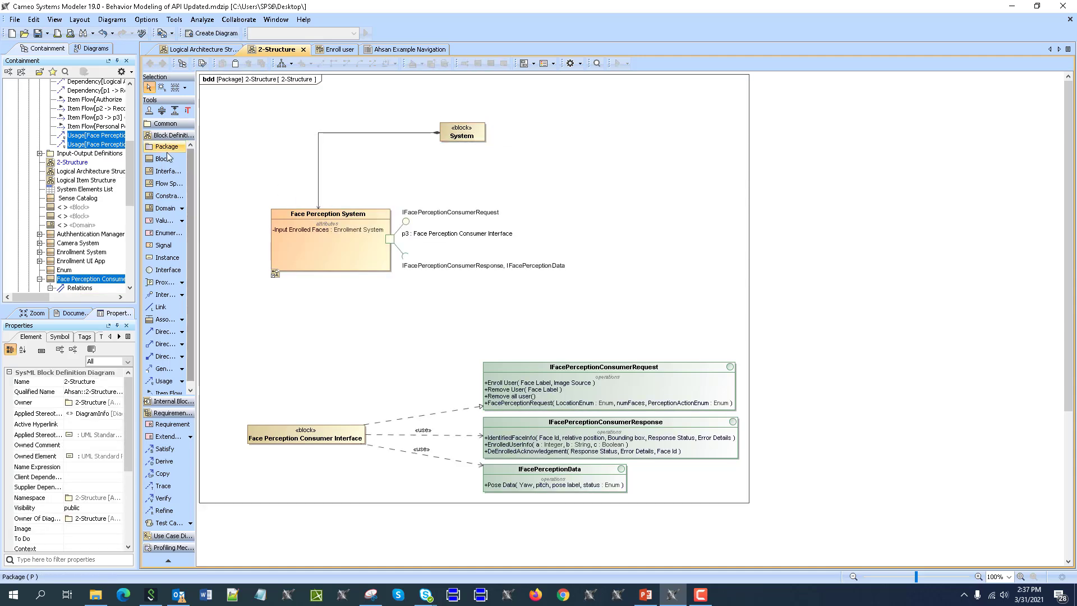
# Step: Add a new block named Provider beside the Face Perception System block
pyautogui.press('b')
pyautogui.click(600, 217)
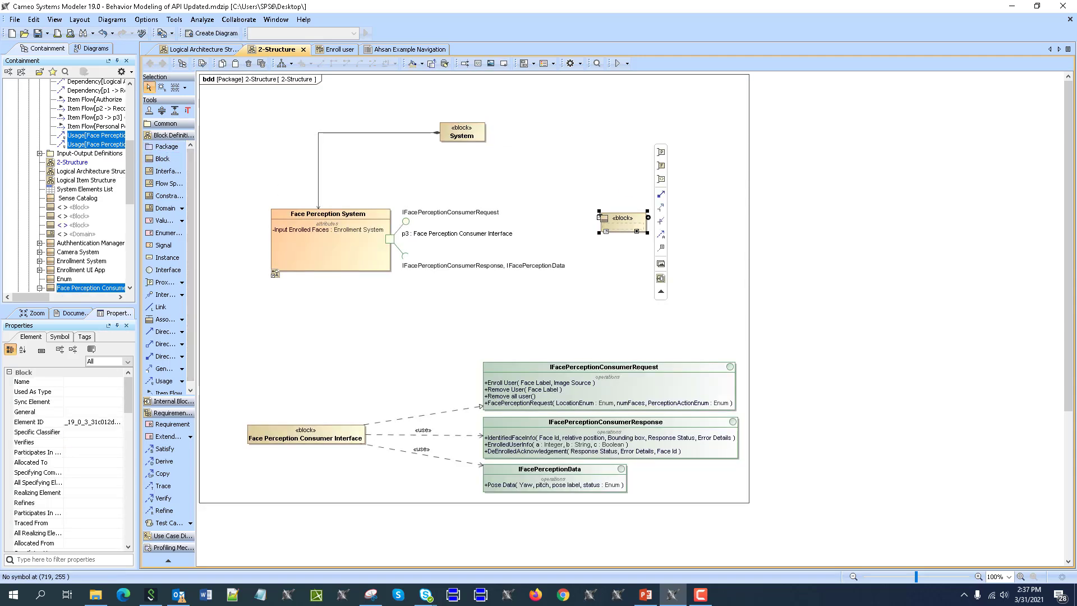
pyautogui.write('xy')
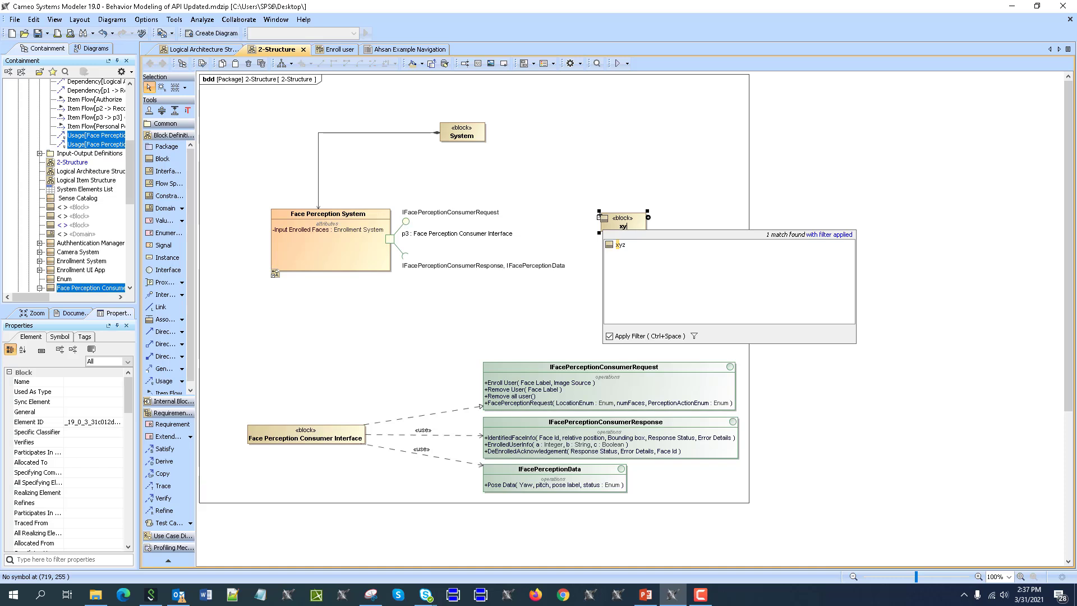
pyautogui.write('z')
pyautogui.press('Return')
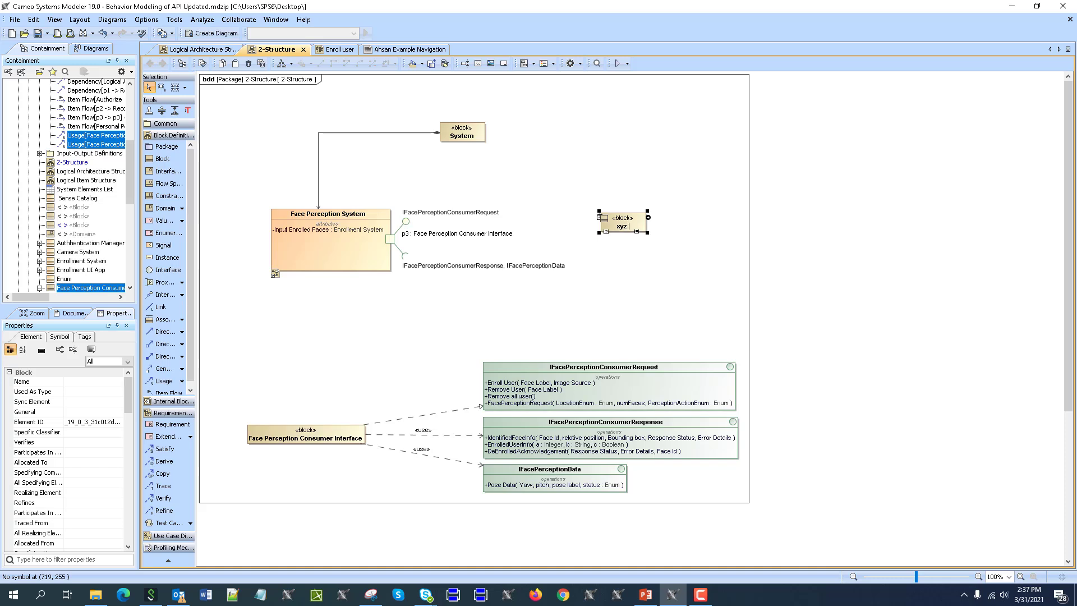
pyautogui.press('BackSpace')
pyautogui.write('P')
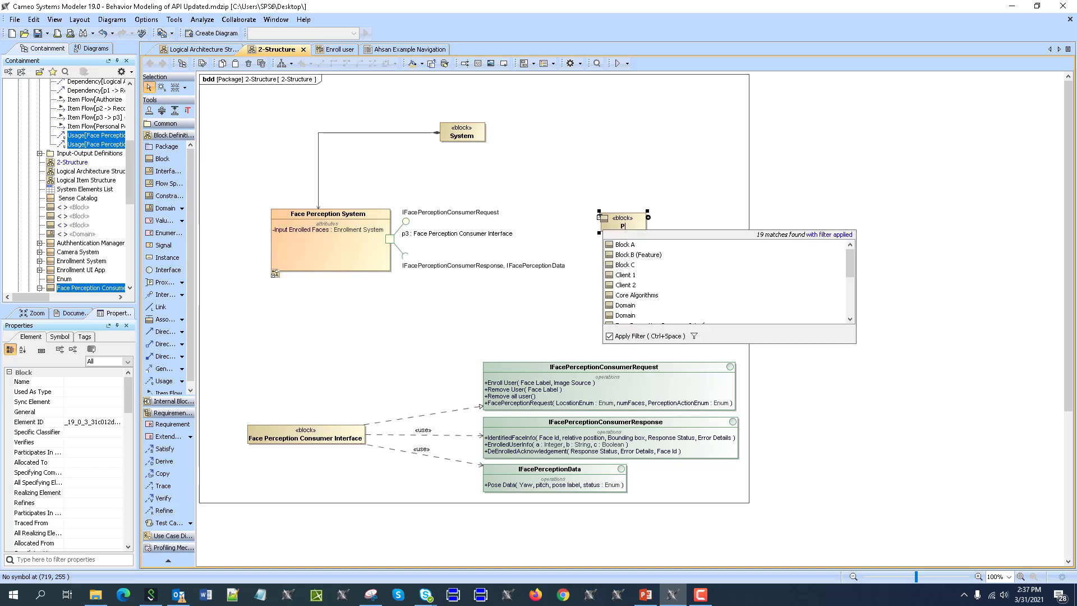
pyautogui.write('rovide')
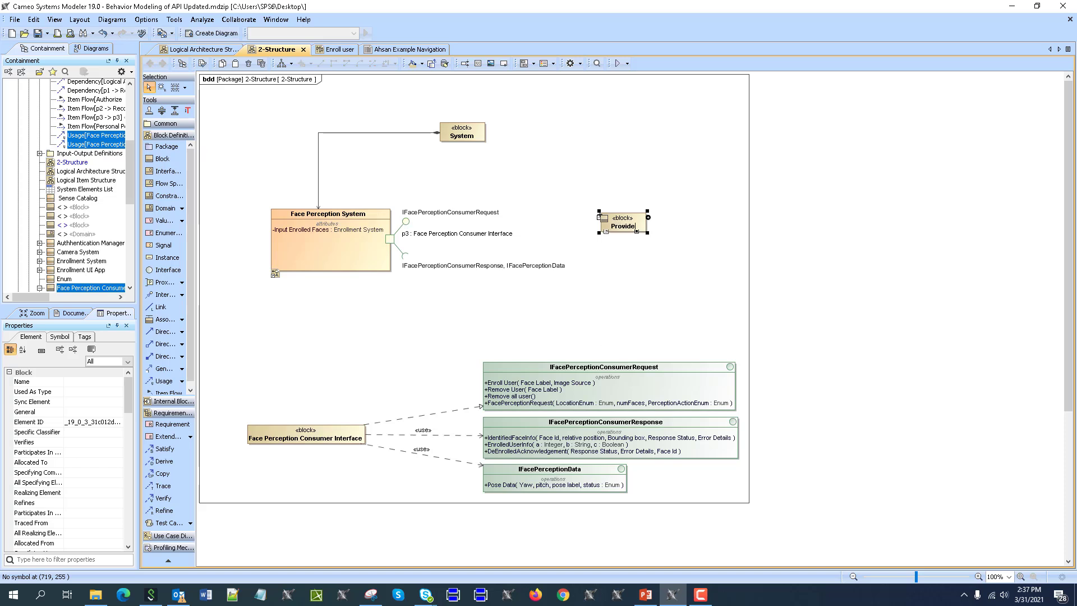
pyautogui.write('r')
pyautogui.press('Return')
# Step: Draw a directed composition from the System block to the Provider block
pyautogui.click(493, 122)
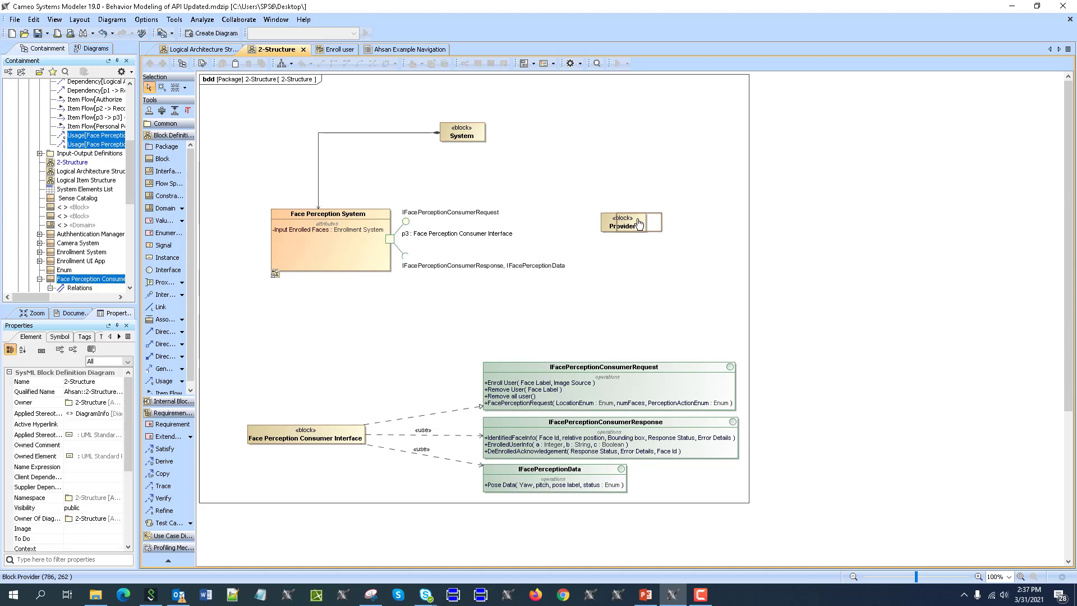
pyautogui.click(474, 134)
pyautogui.moveTo(501, 135); pyautogui.dragTo(662, 223)
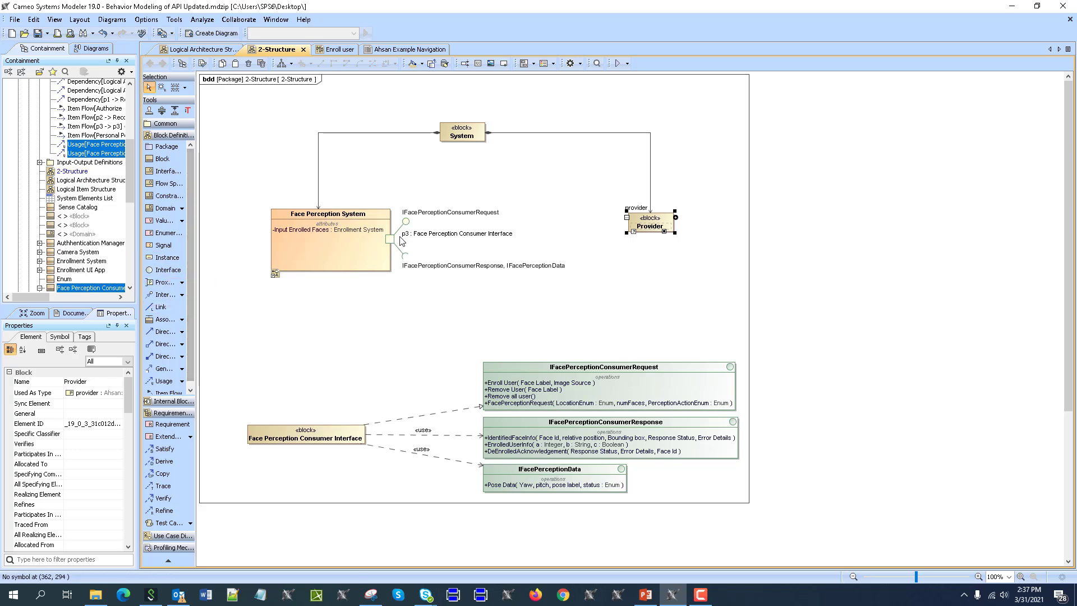
# Step: Add a port to the Provider block and place it on the edge facing Face Perception System
pyautogui.click(181, 283)
pyautogui.click(213, 308)
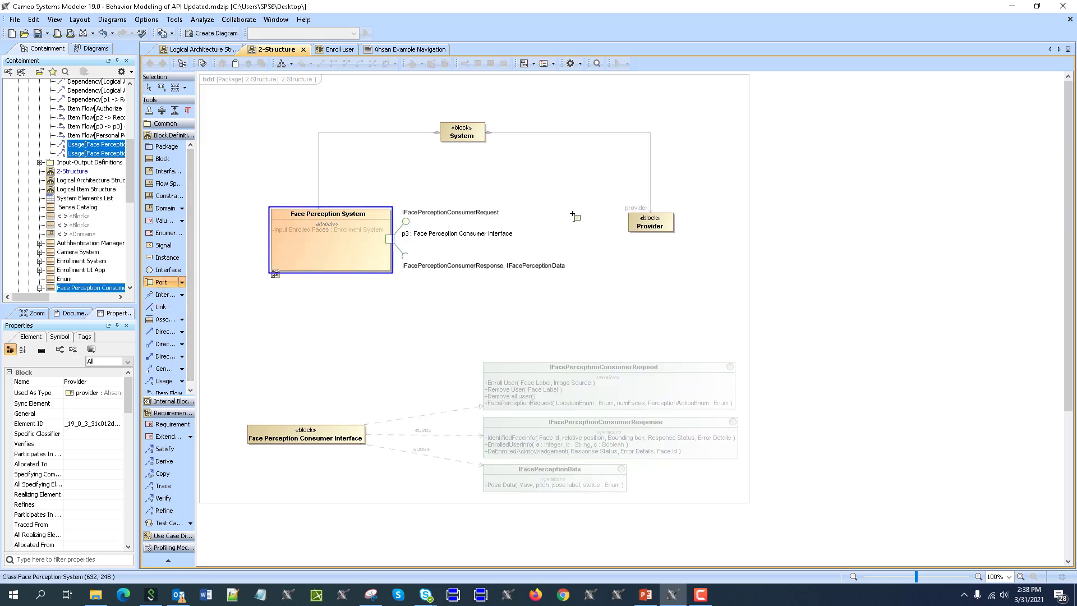
pyautogui.click(638, 222)
pyautogui.moveTo(653, 214); pyautogui.dragTo(629, 227)
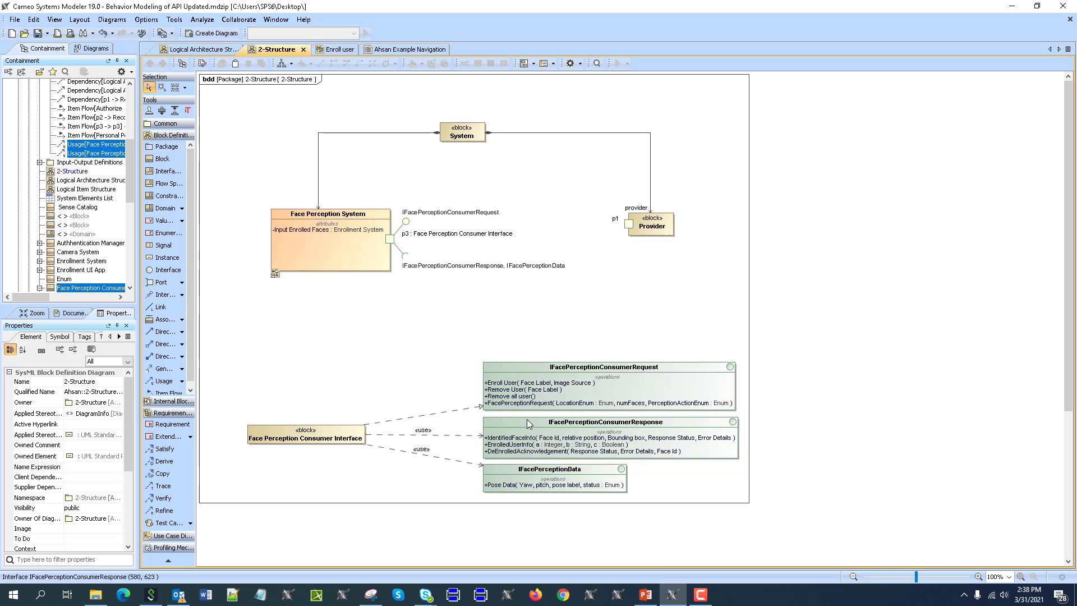
# Step: Set the Provider port's type directly to the IFacePerceptionConsumerResponse interface and display its provided interface
pyautogui.moveTo(534, 422); pyautogui.dragTo(629, 223)
pyautogui.click(629, 225)
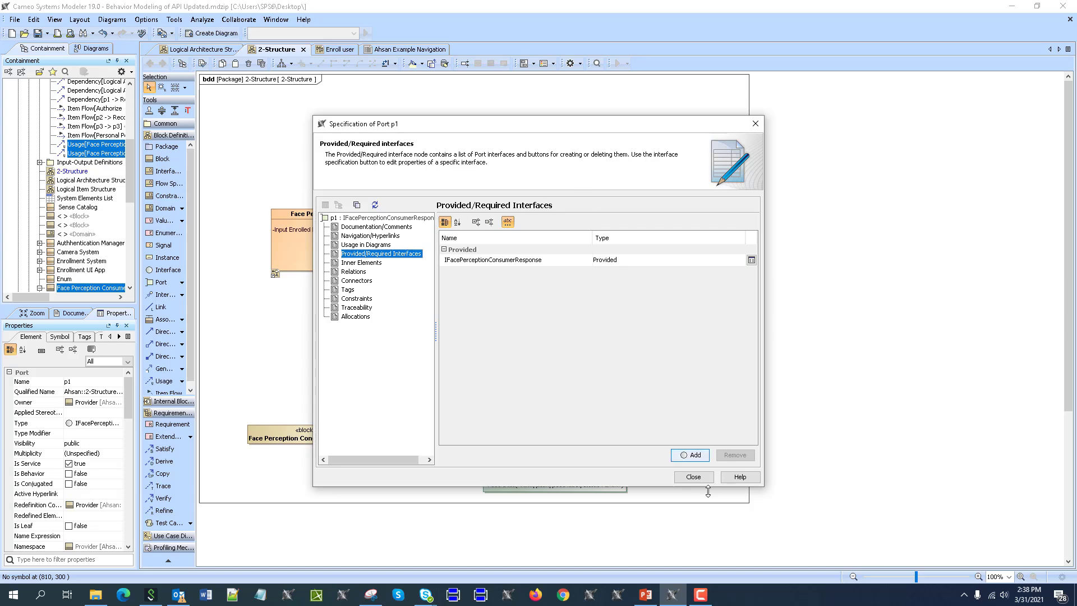
pyautogui.click(692, 476)
pyautogui.click(626, 263)
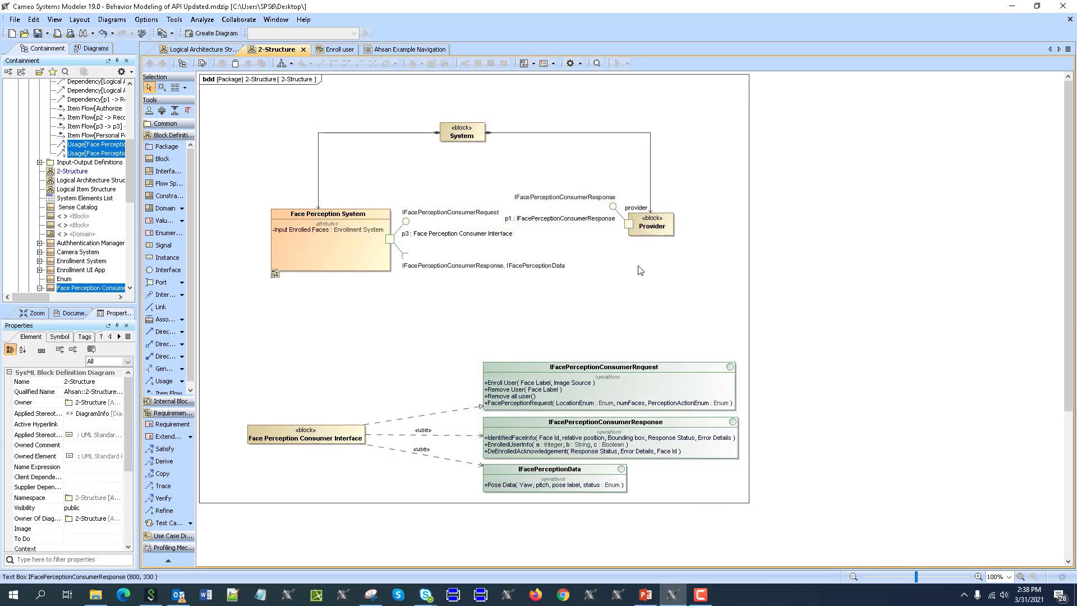
# Step: Undo the Provider block's move and the interface typing of its port
pyautogui.moveTo(664, 232); pyautogui.dragTo(695, 232)
pyautogui.click(657, 244)
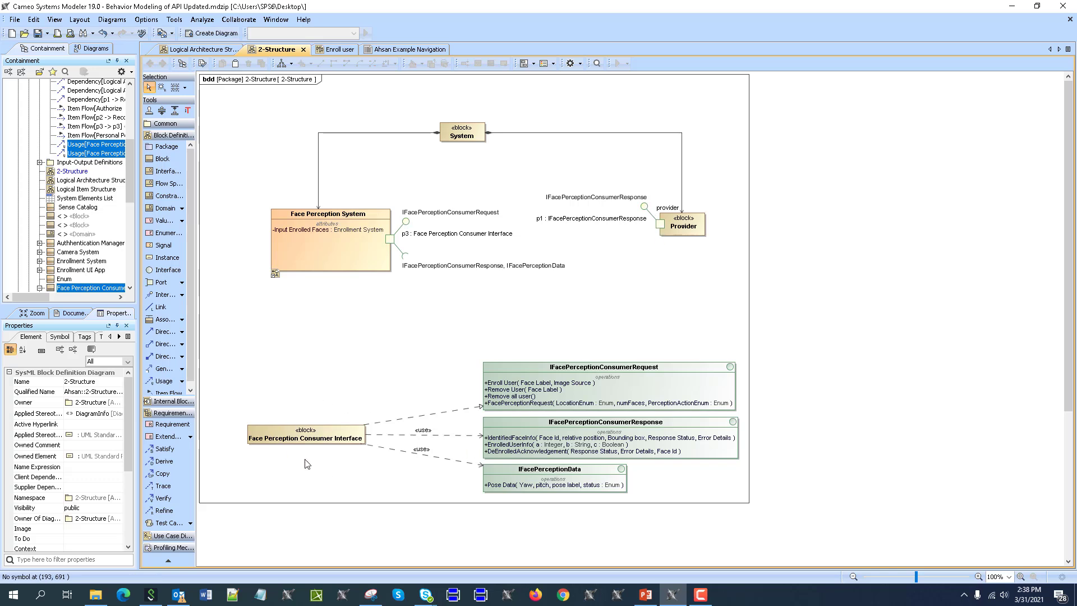
pyautogui.hotkey('ctrl', 'z')
pyautogui.hotkey('ctrl', 'z')
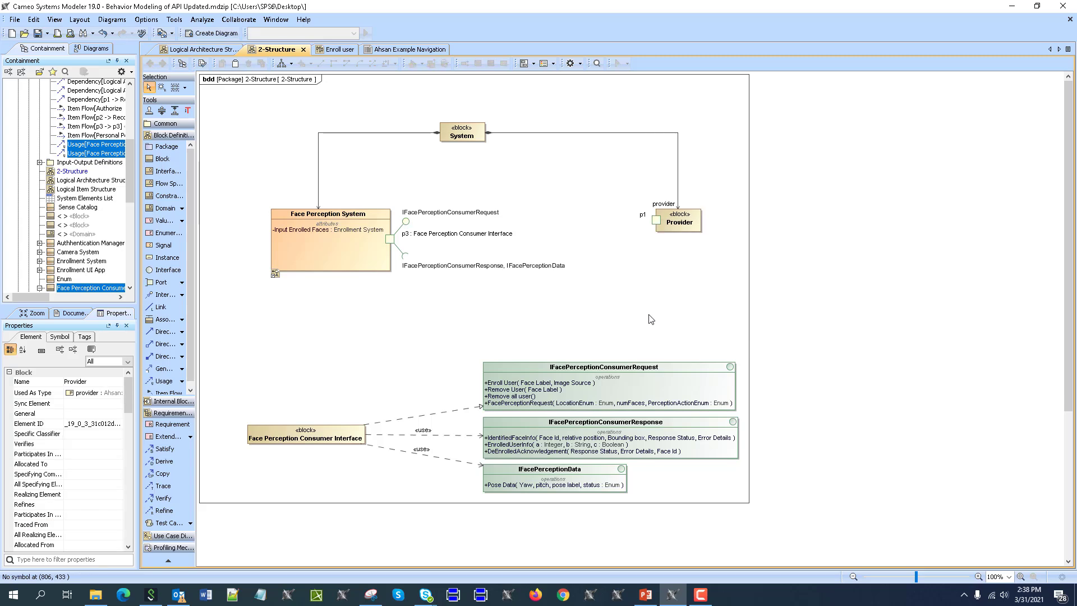
# Step: Add a block named IF and place it beside IFacePerceptionConsumerResponse, outside the current diagram frame
pyautogui.click(162, 159)
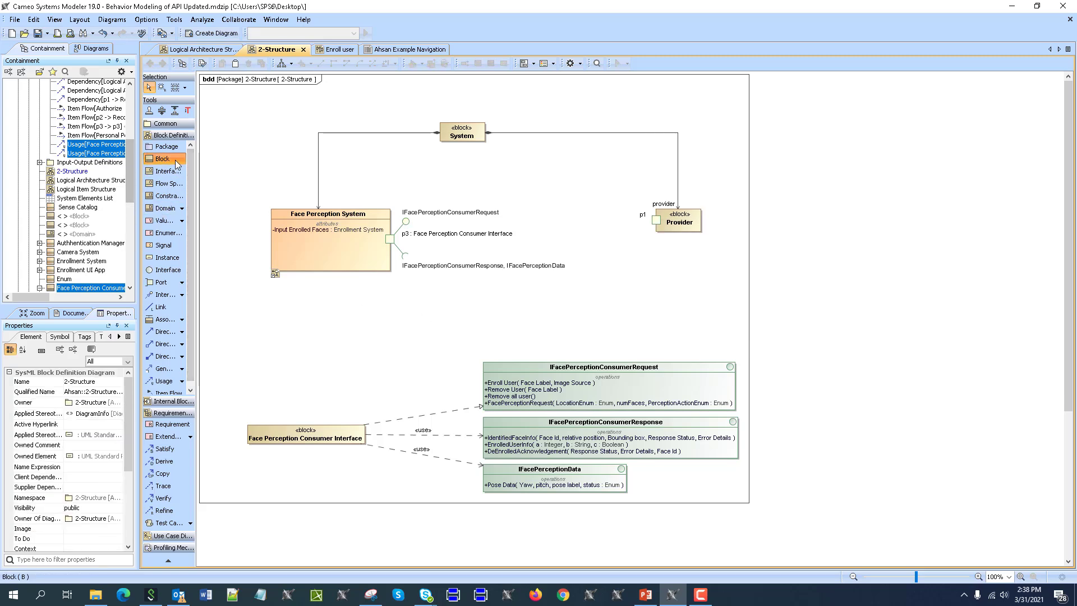
pyautogui.click(663, 290)
pyautogui.write('IF')
pyautogui.press('Return')
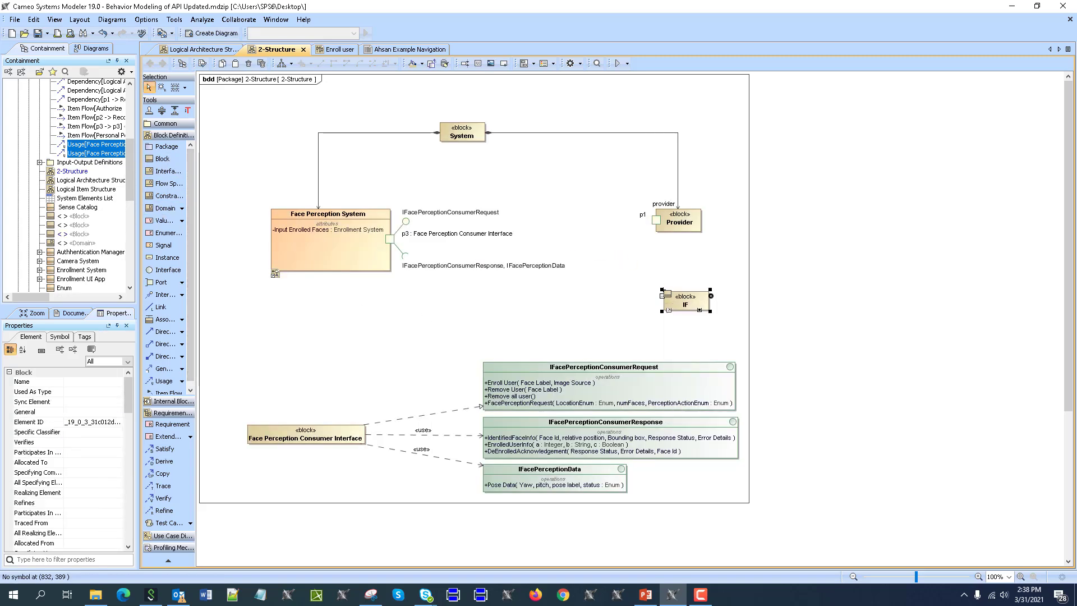
pyautogui.click(627, 310)
pyautogui.click(664, 324)
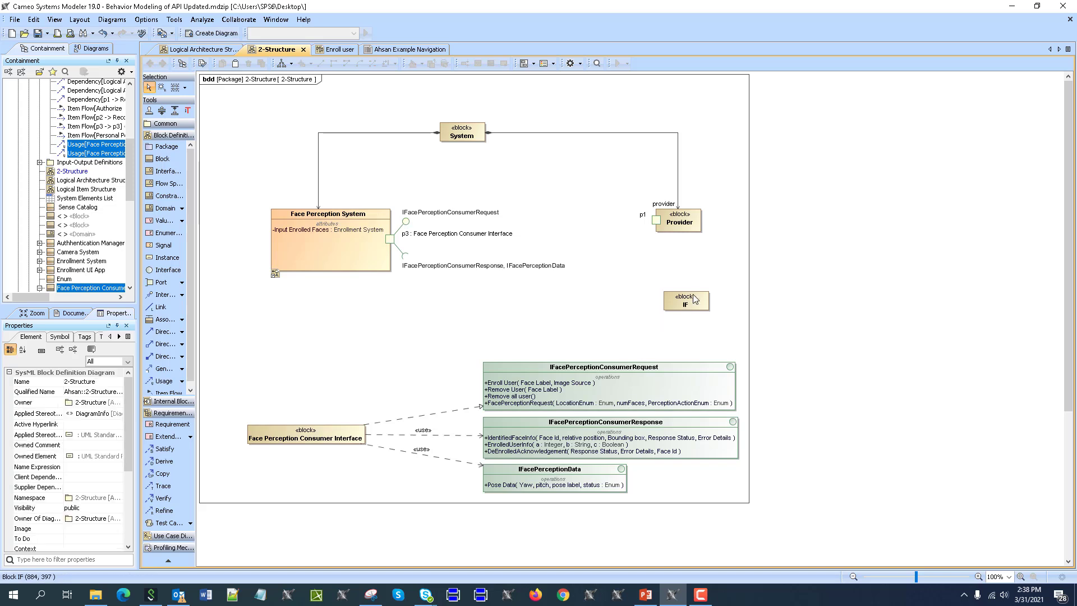
pyautogui.moveTo(695, 299); pyautogui.dragTo(871, 428)
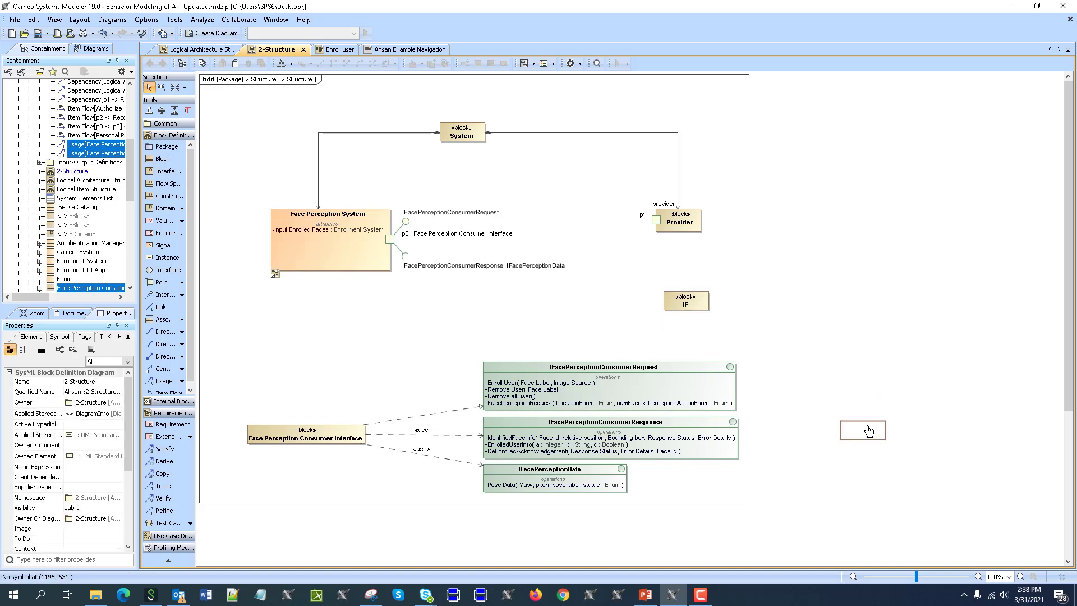
# Step: Draw an interface realization from the IF block to the IFacePerceptionConsumerResponse interface
pyautogui.click(172, 294)
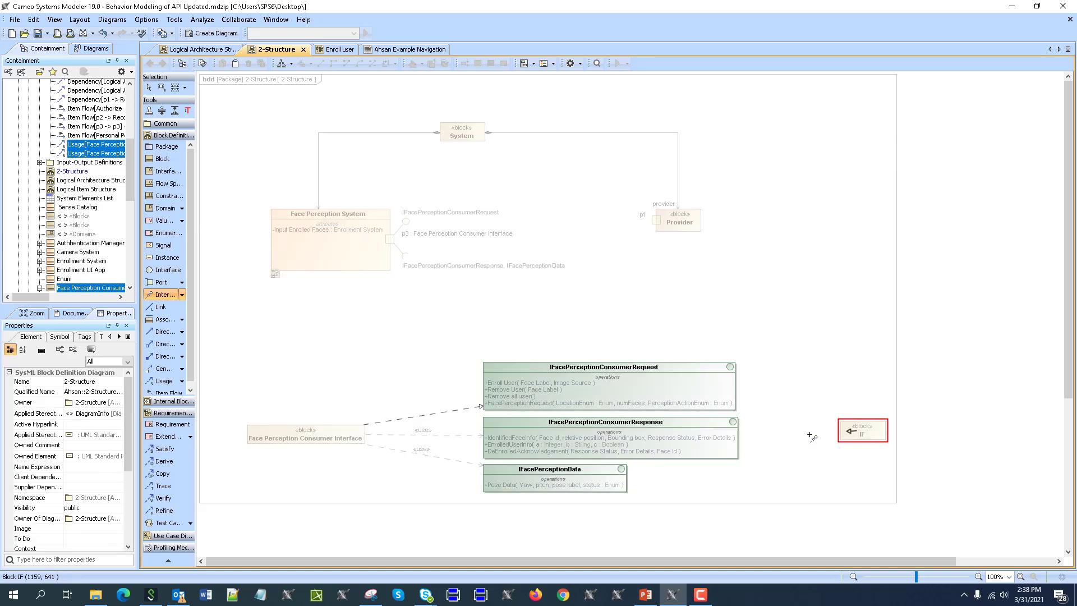
pyautogui.click(862, 430)
pyautogui.click(714, 433)
pyautogui.click(853, 429)
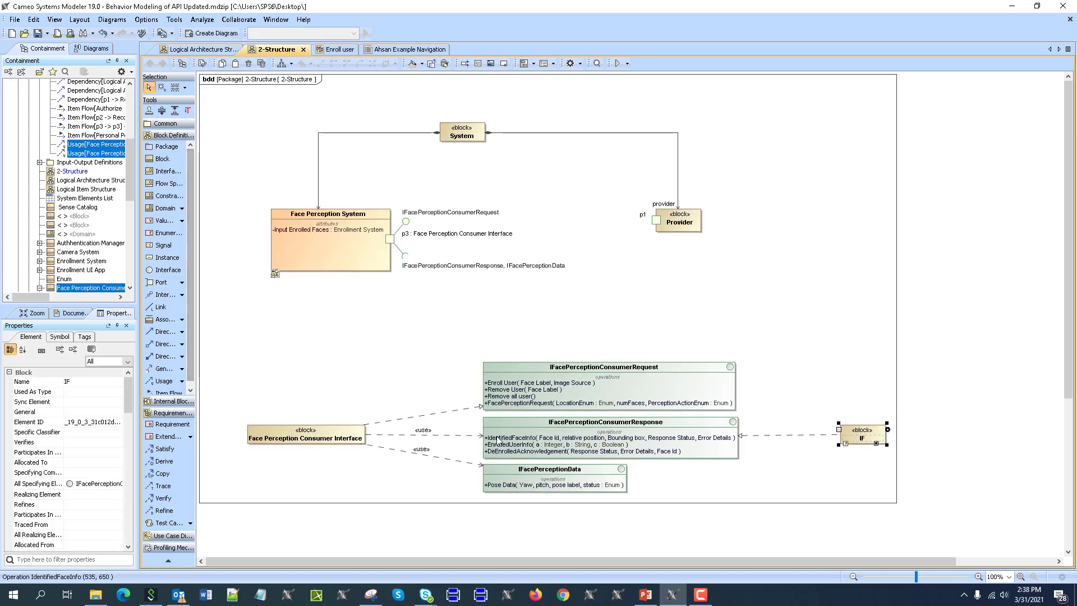
pyautogui.click(846, 396)
# Step: Set the Provider port's type to the IF block, display its provided interface, and shift the Provider block slightly
pyautogui.moveTo(867, 445); pyautogui.dragTo(656, 219)
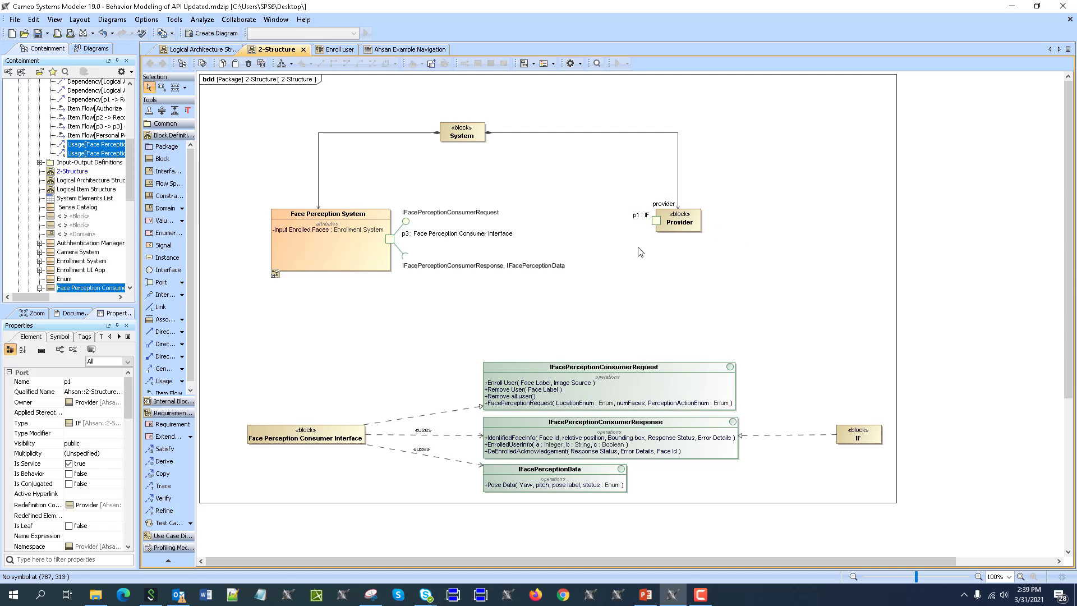
pyautogui.doubleClick(658, 221)
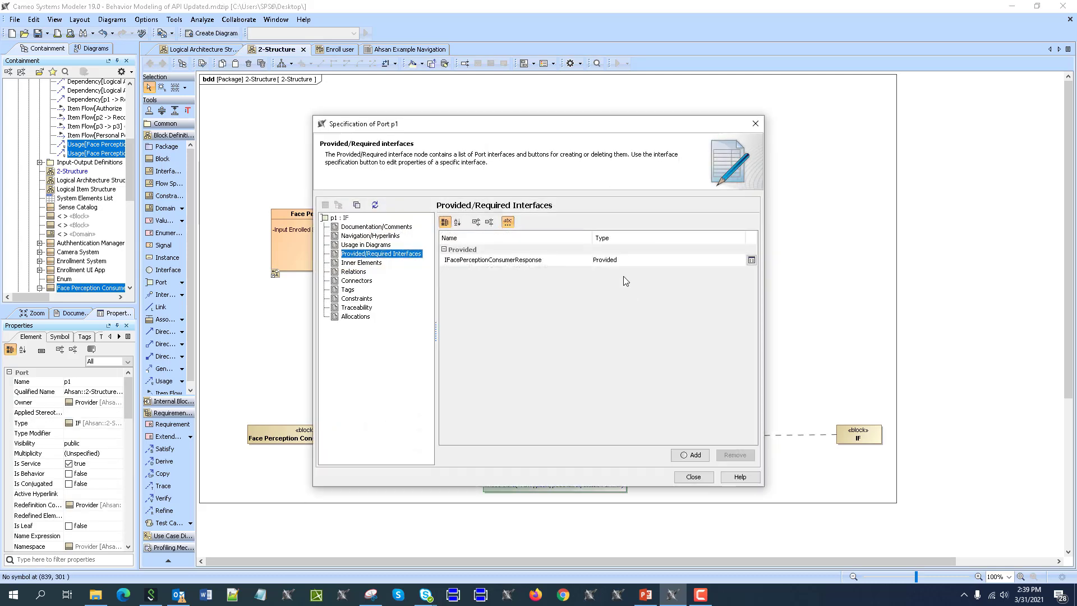
pyautogui.click(693, 477)
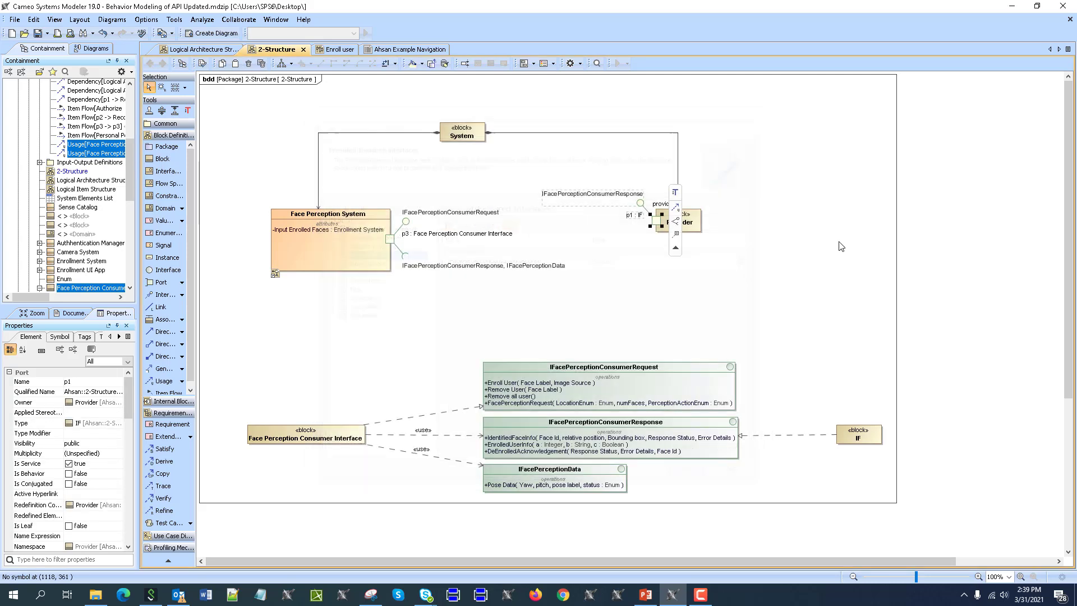
pyautogui.click(648, 207)
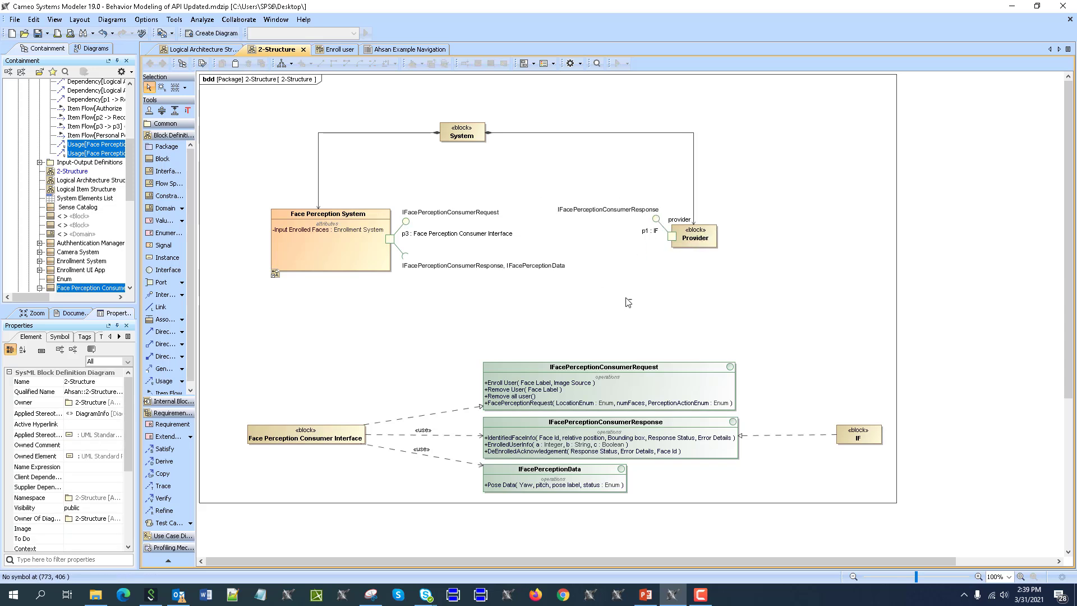
# Step: Try moving the Provider port's IFacePerceptionConsumerResponse interface symbol below the port
pyautogui.moveTo(637, 216); pyautogui.dragTo(640, 275)
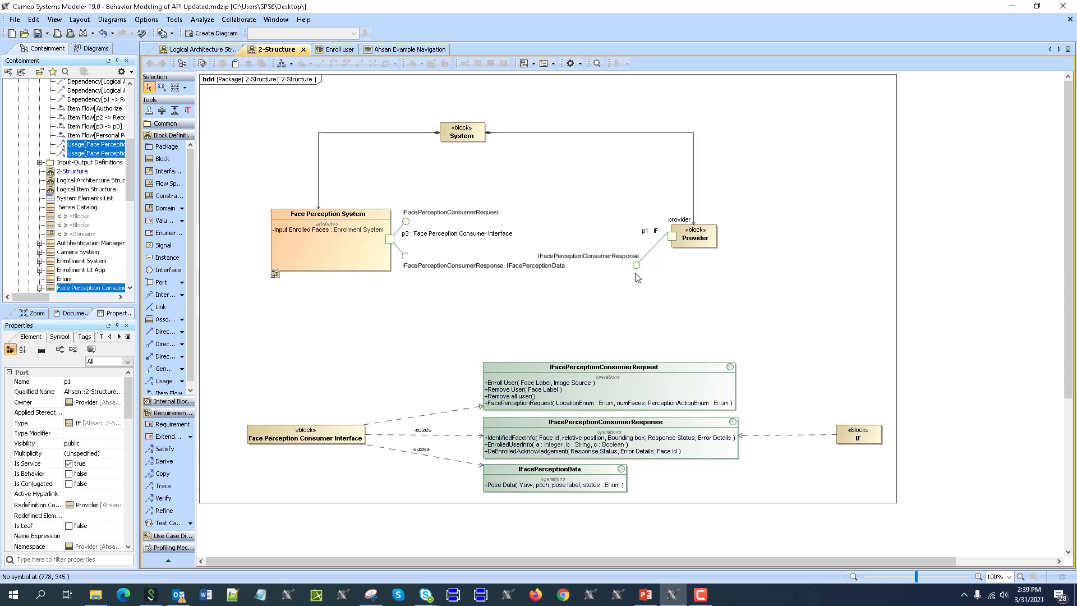
pyautogui.click(554, 274)
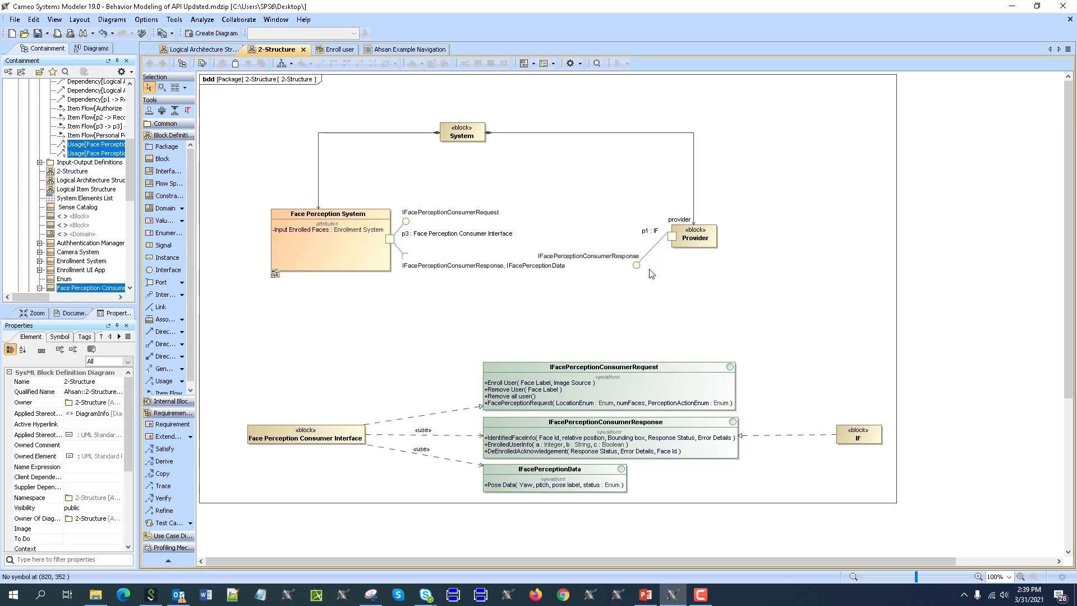
pyautogui.moveTo(638, 272); pyautogui.dragTo(638, 268)
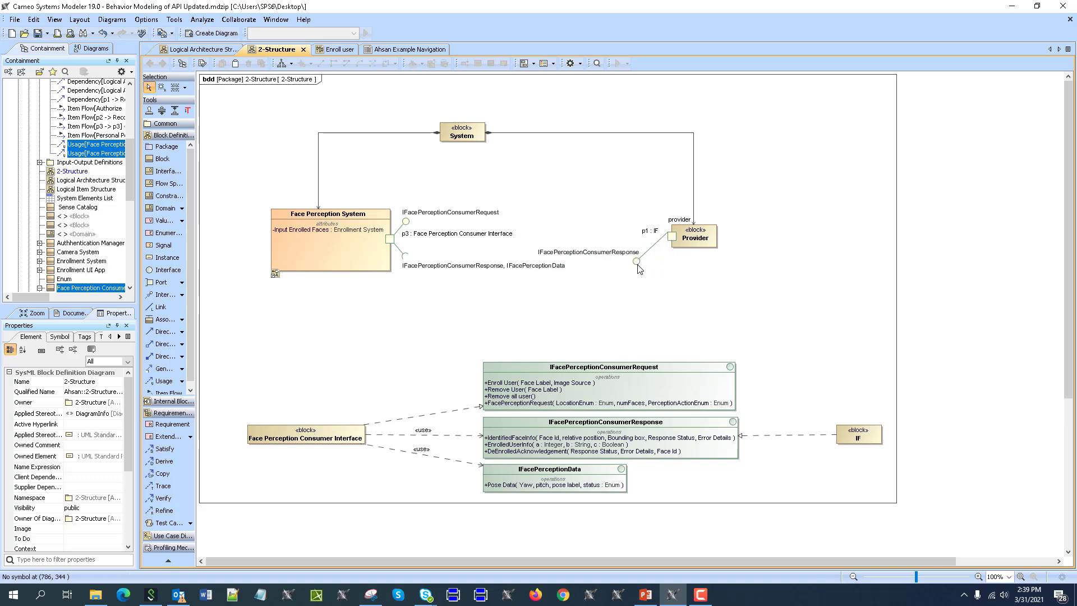
pyautogui.hotkey('ctrl', 'z')
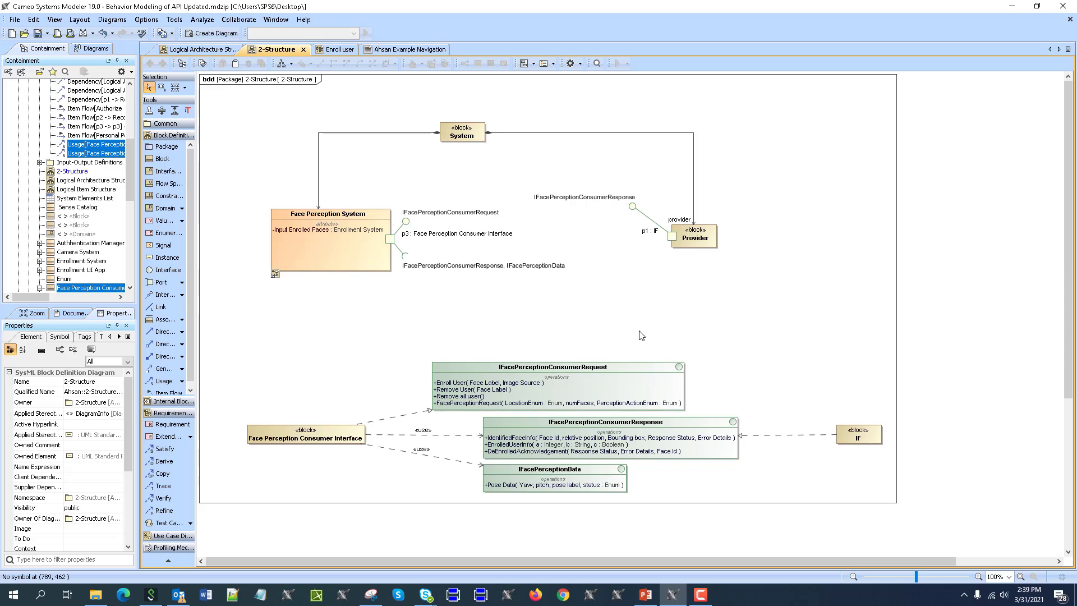
# Step: Draw an interface realization from the Provider block to IFacePerceptionConsumerResponse and shift the connector's end along the interface's upper edge
pyautogui.click(164, 296)
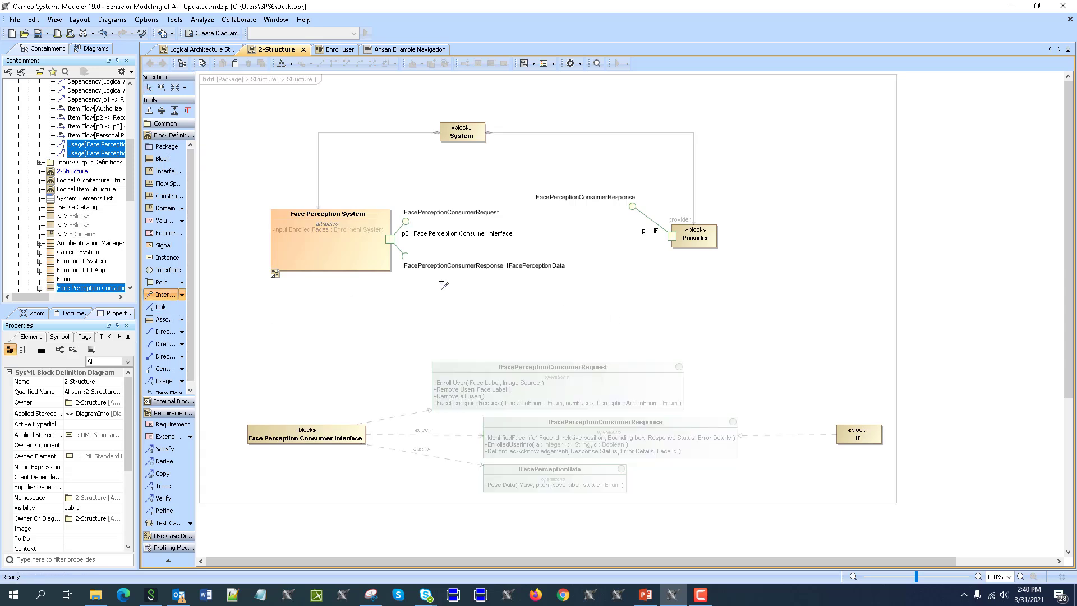
pyautogui.moveTo(706, 234); pyautogui.dragTo(730, 429)
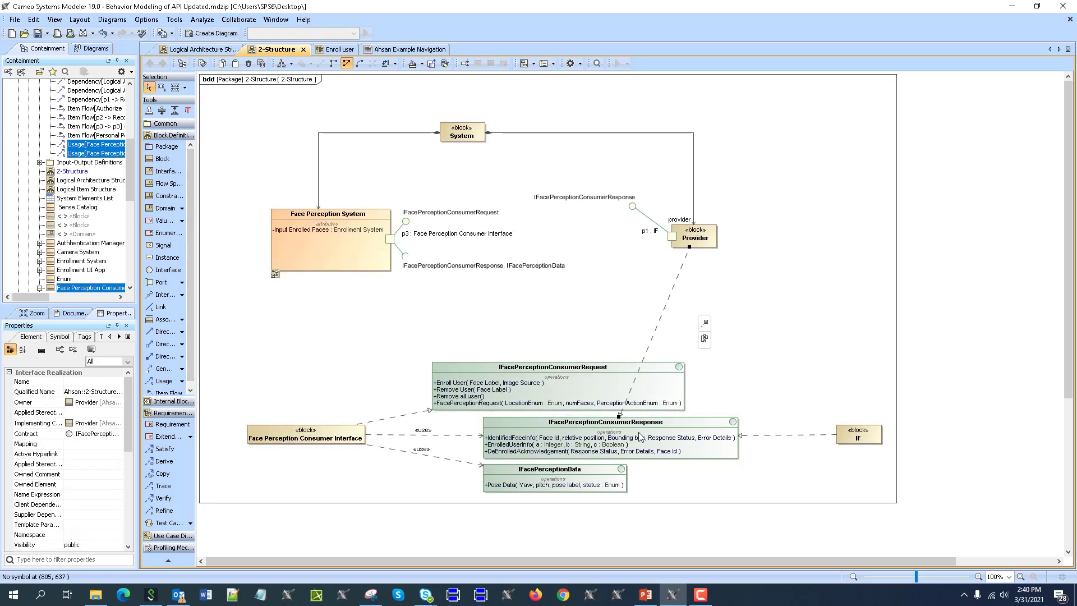
pyautogui.moveTo(655, 338); pyautogui.dragTo(717, 418)
pyautogui.click(661, 348)
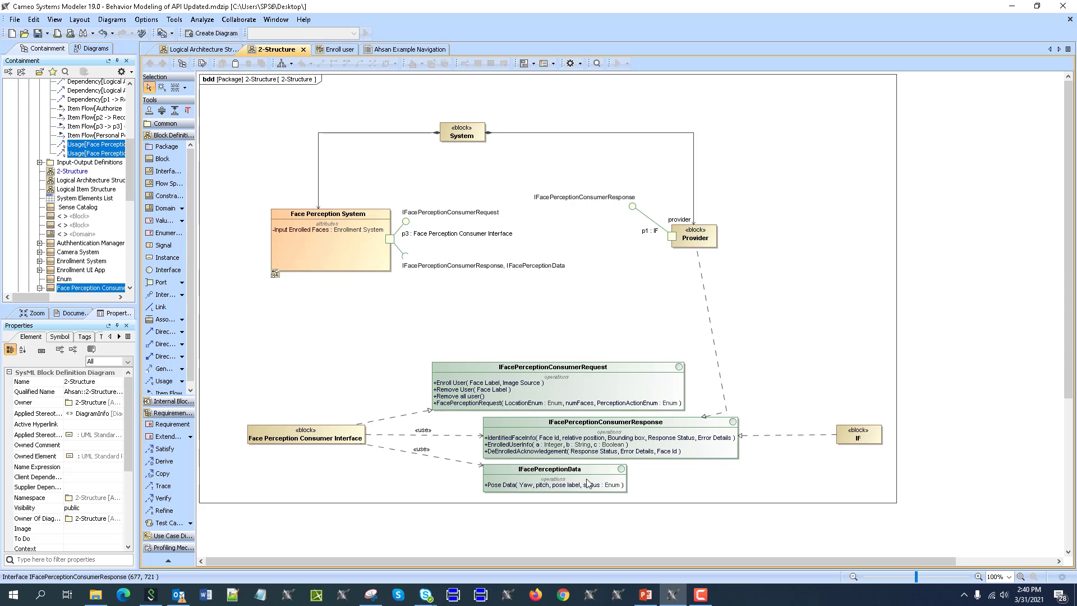
# Step: Bend Provider's interface realization line above IFacePerceptionConsumerResponse, and implement only the inherited EnrolledUserInfo operation in the Provider block
pyautogui.click(724, 398)
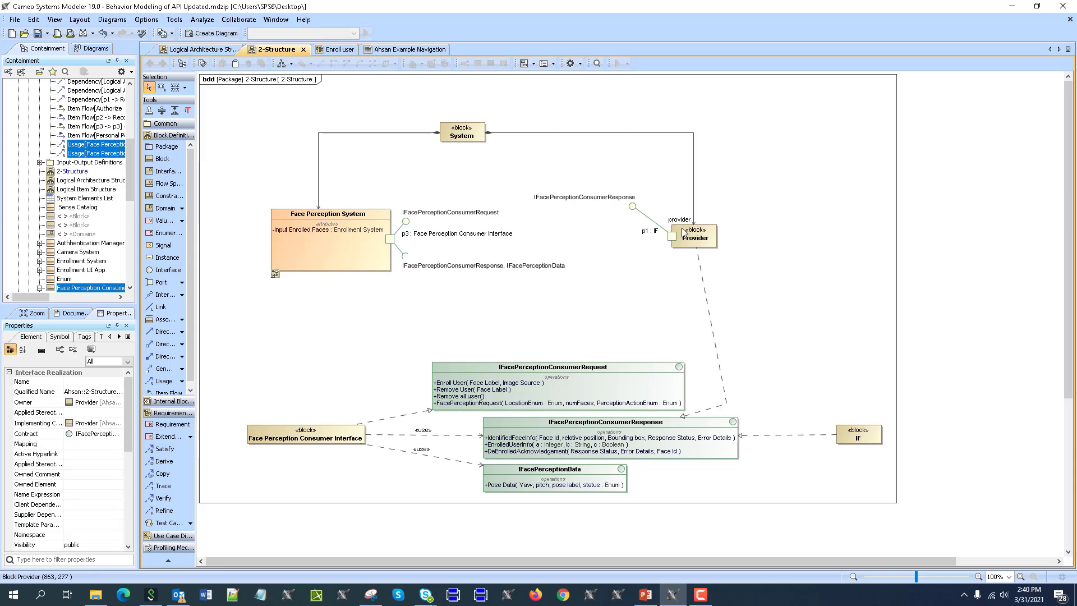
pyautogui.rightClick(717, 242)
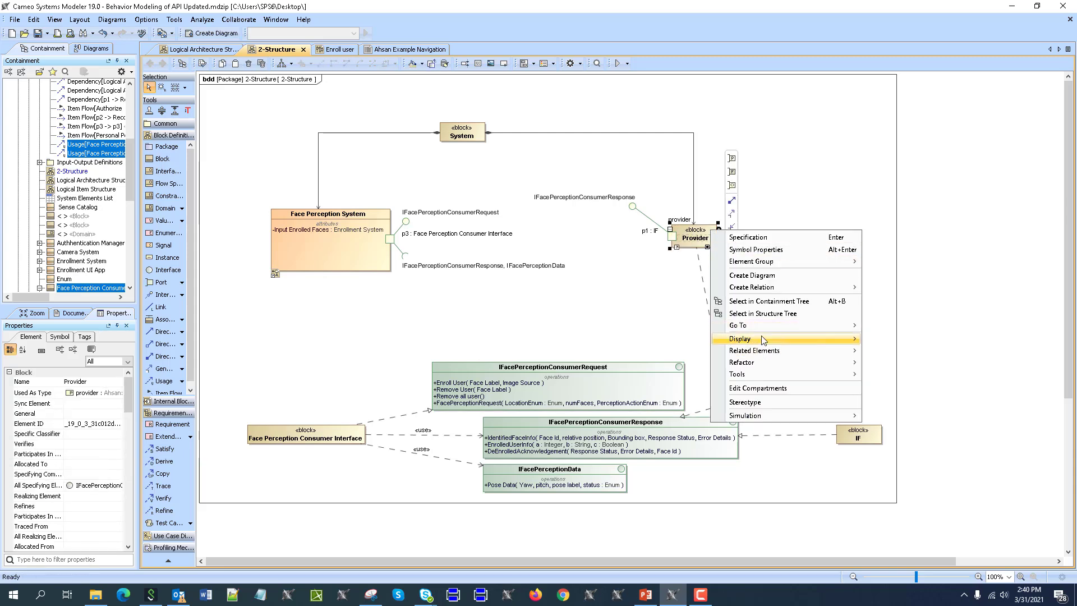
pyautogui.moveTo(765, 374)
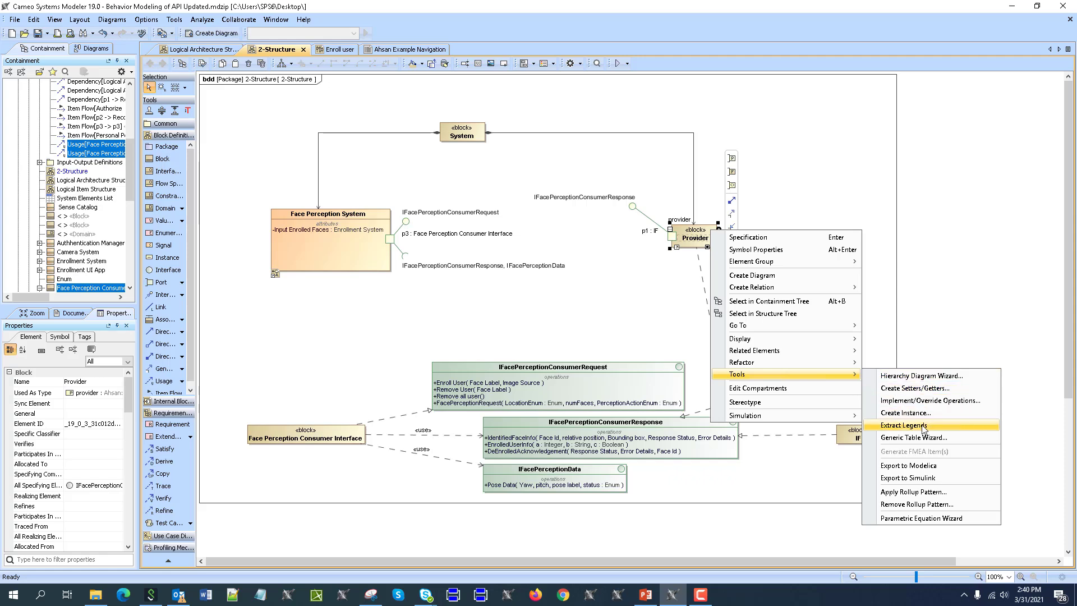
pyautogui.click(957, 402)
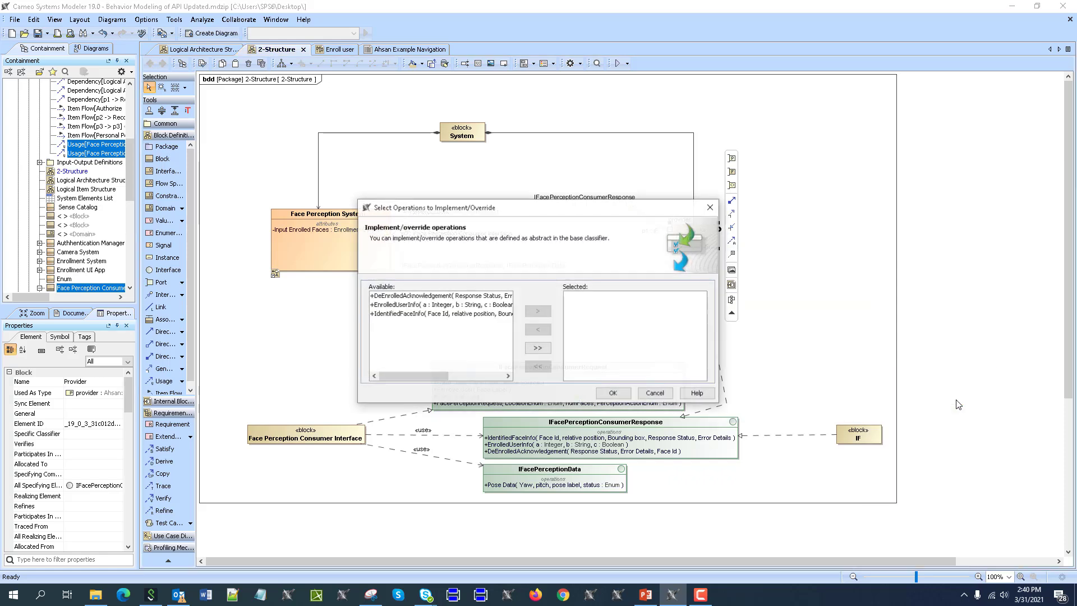
pyautogui.click(387, 305)
pyautogui.click(538, 311)
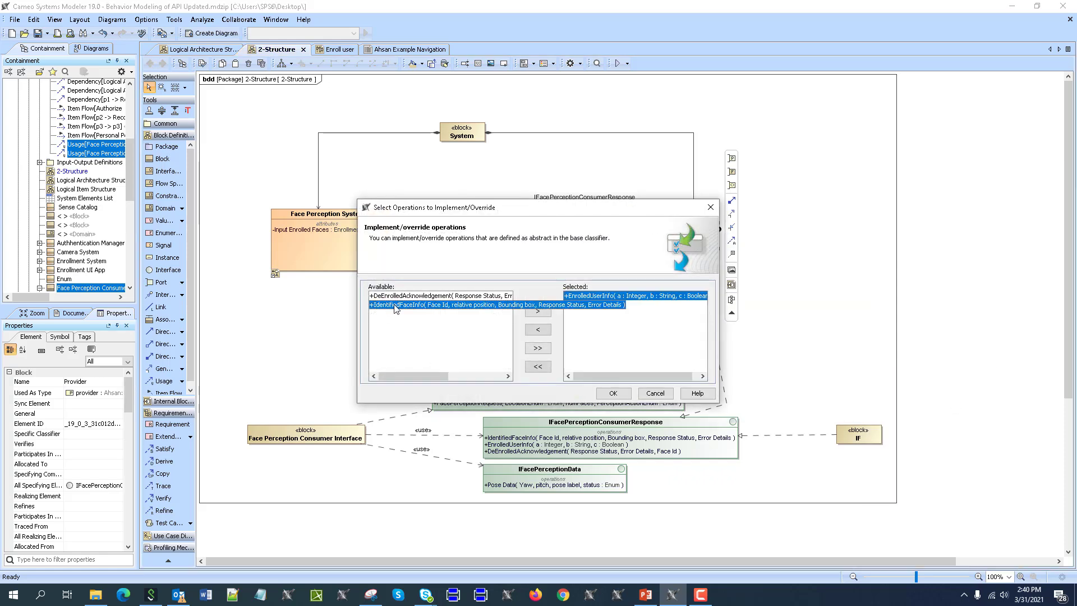
pyautogui.click(613, 393)
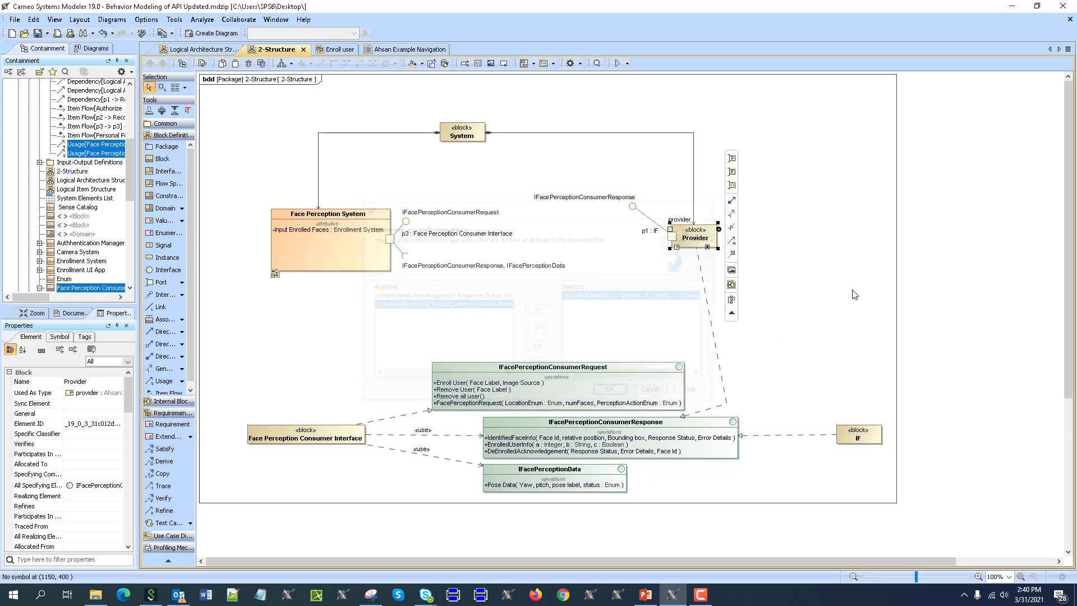
# Step: Locate the Provider block in the containment tree and expand it down to the parameters of its EnrolledUserInfo operation
pyautogui.rightClick(708, 238)
pyautogui.click(752, 305)
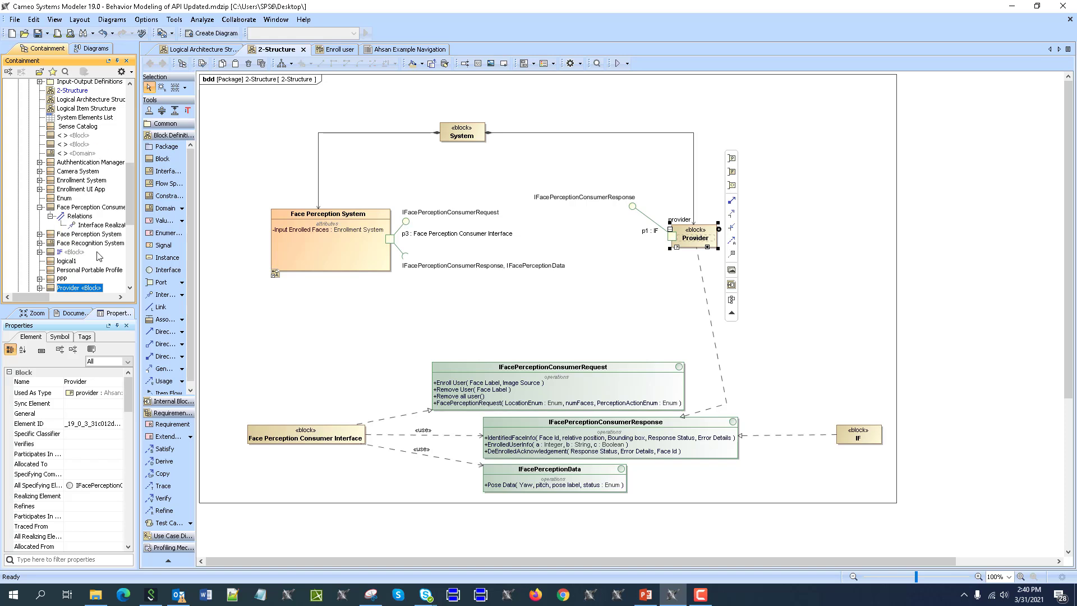
pyautogui.click(39, 236)
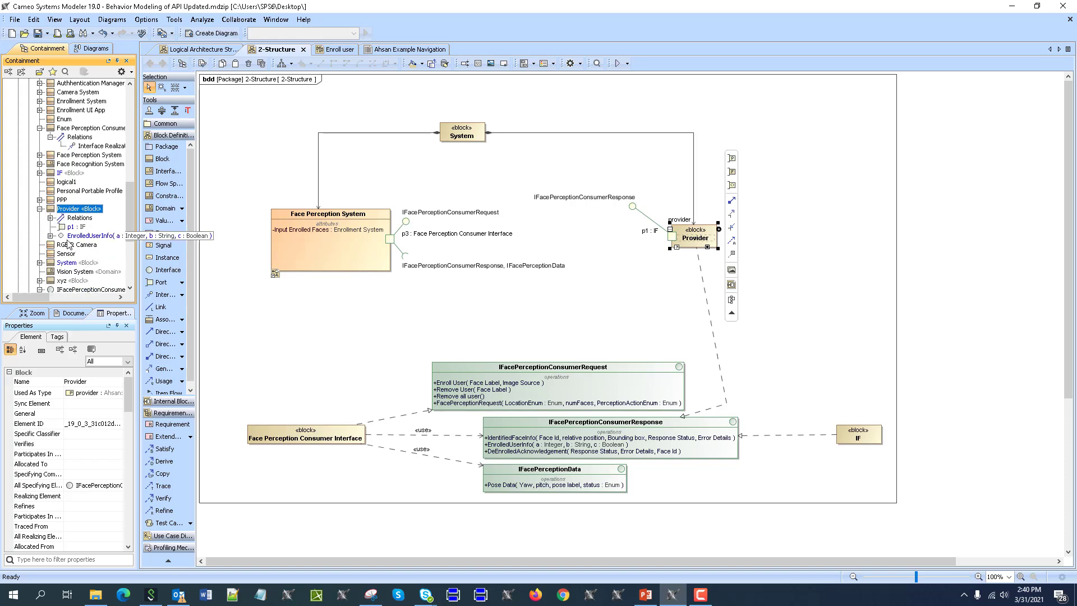
pyautogui.click(50, 236)
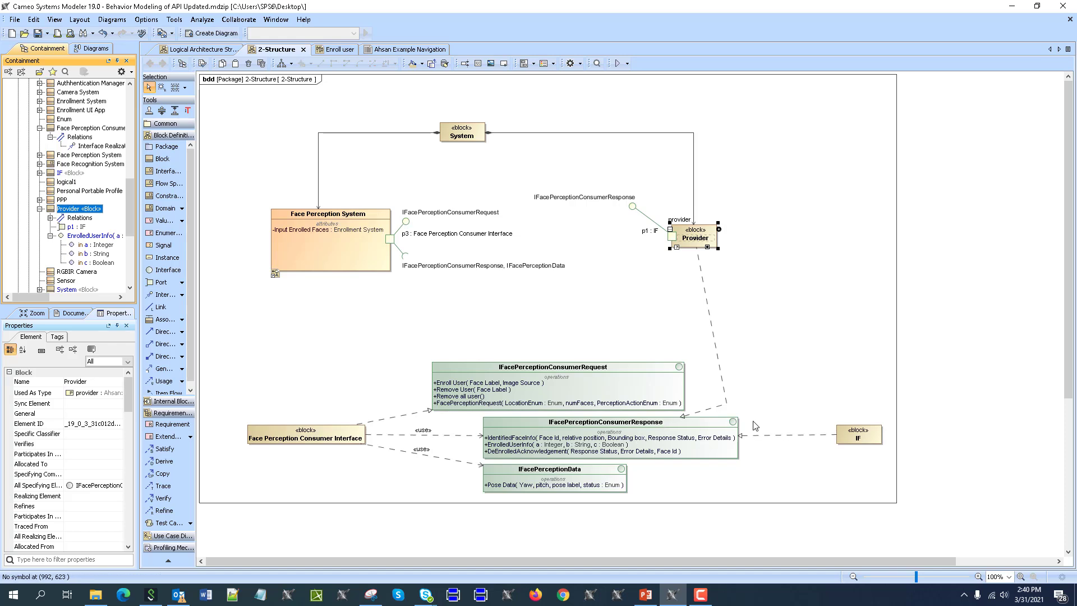
pyautogui.click(658, 196)
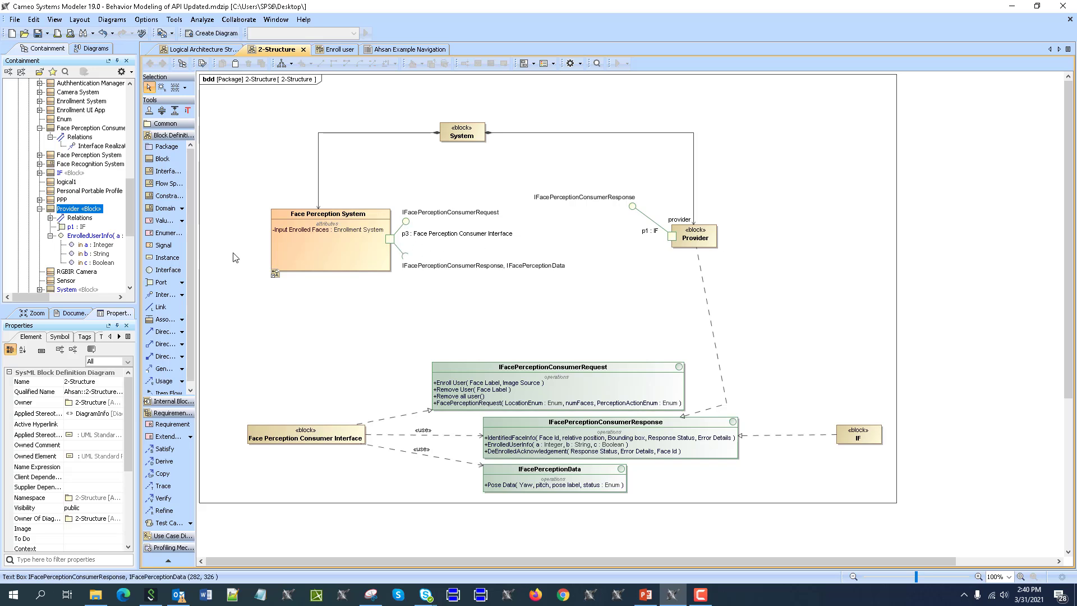
pyautogui.scroll(-1, 120, 242)
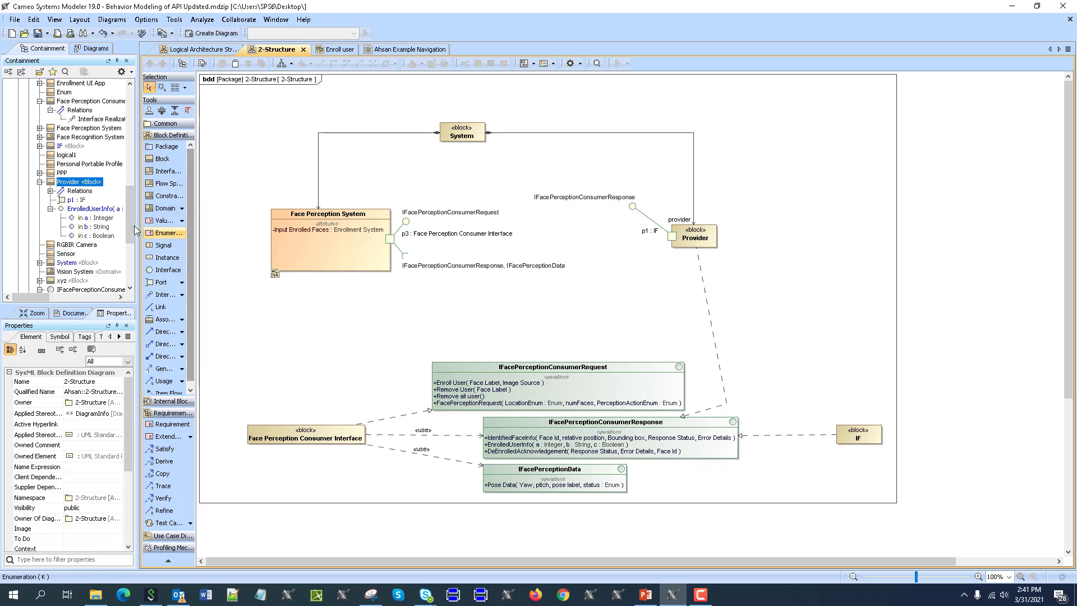
# Step: Create a SysML activity diagram as the method of Provider's EnrolledUserInfo operation, including parameters a, b and c
pyautogui.rightClick(71, 210)
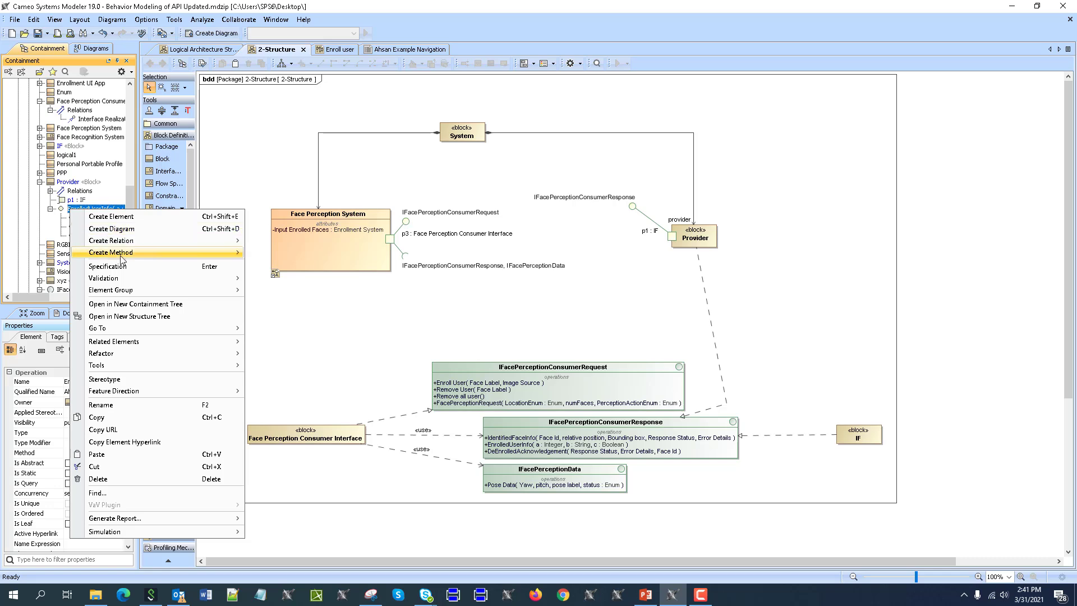
pyautogui.moveTo(124, 257)
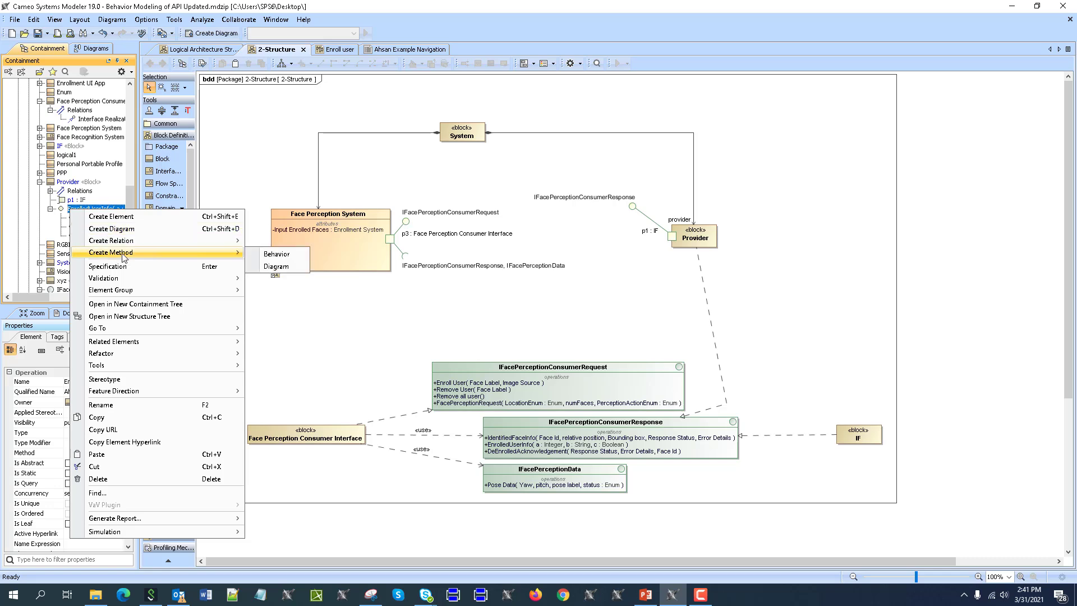
pyautogui.click(287, 267)
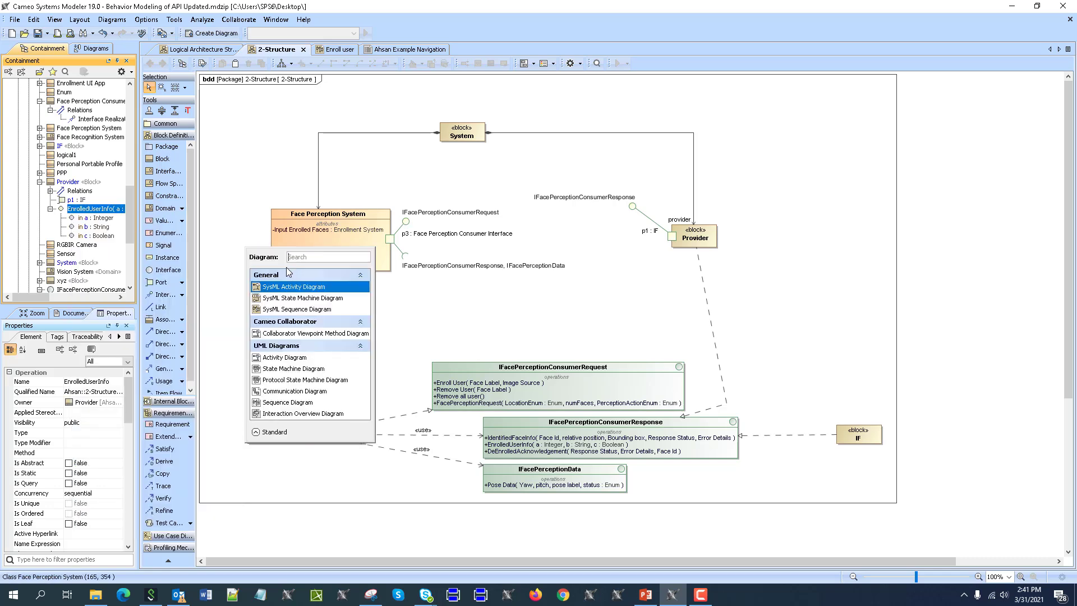
pyautogui.click(288, 286)
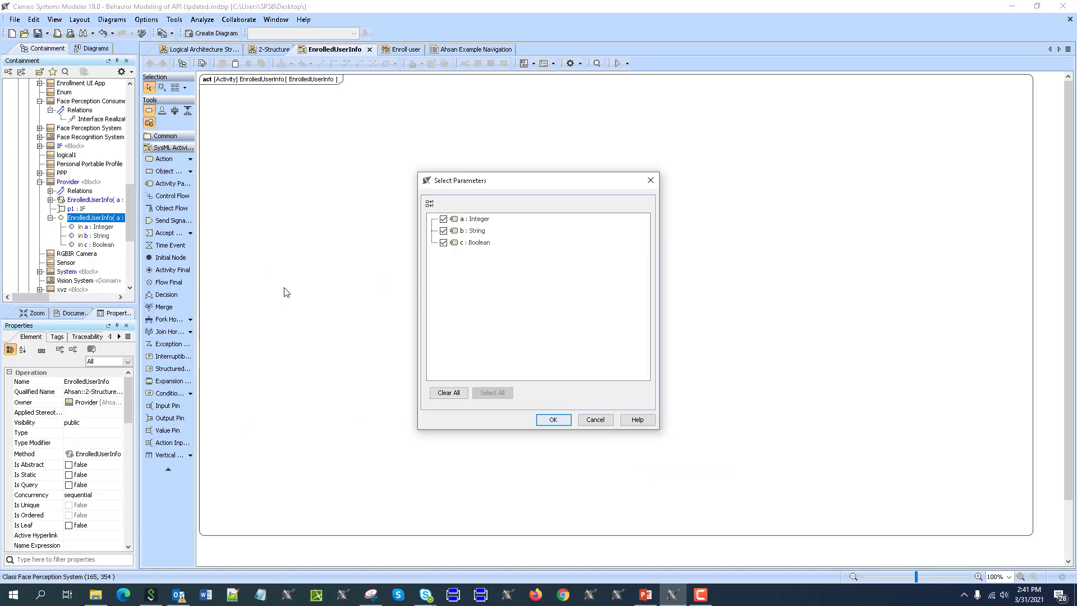
pyautogui.click(537, 421)
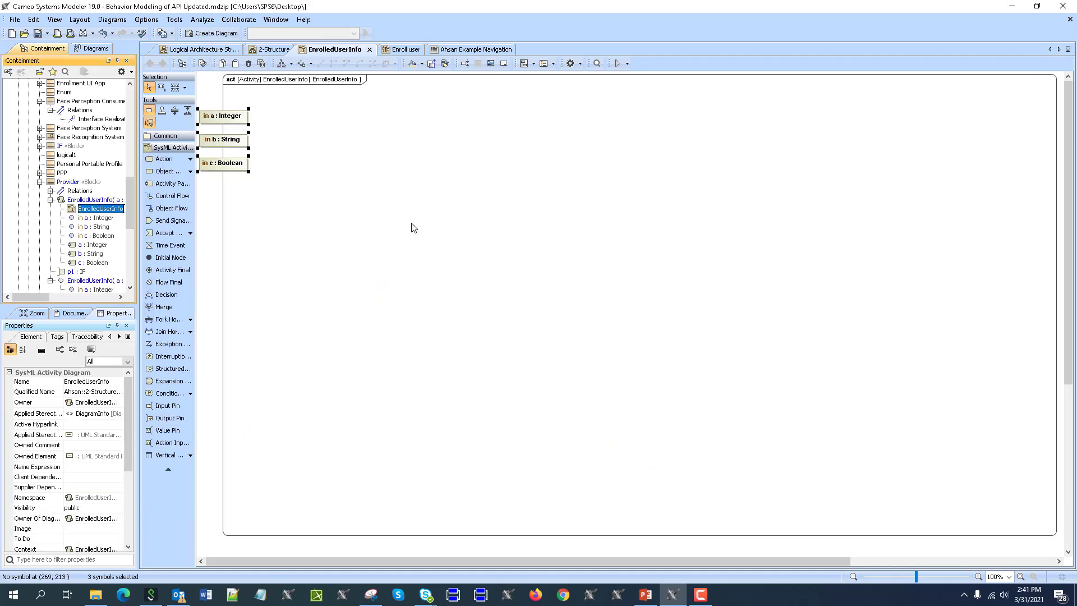
# Step: Shrink the EnrolledUserInfo activity diagram frame to a compact area around the three parameter nodes
pyautogui.click(766, 86)
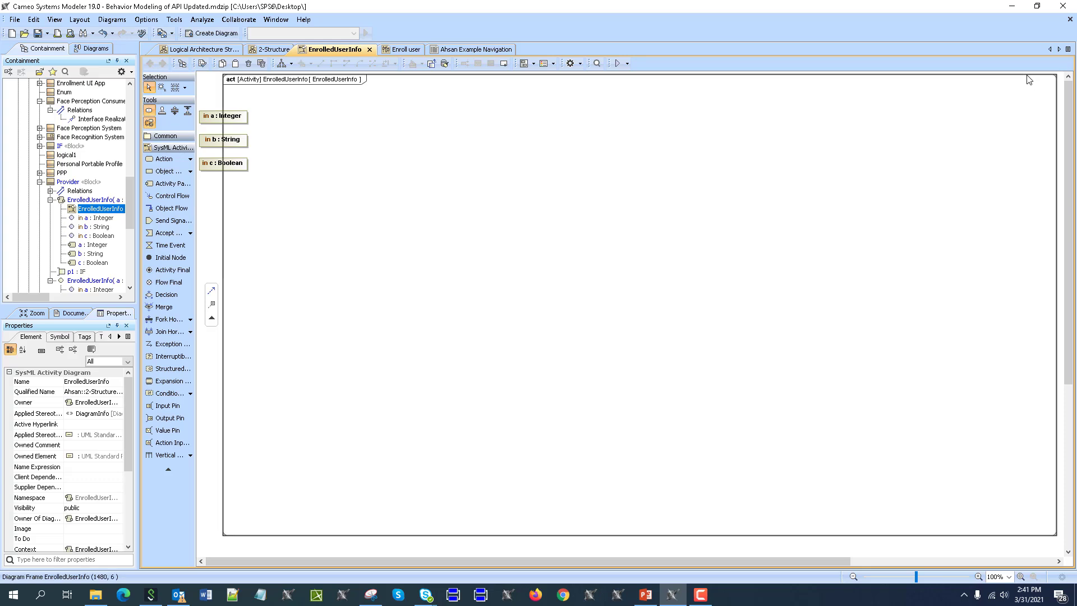
pyautogui.moveTo(1047, 536); pyautogui.dragTo(403, 171)
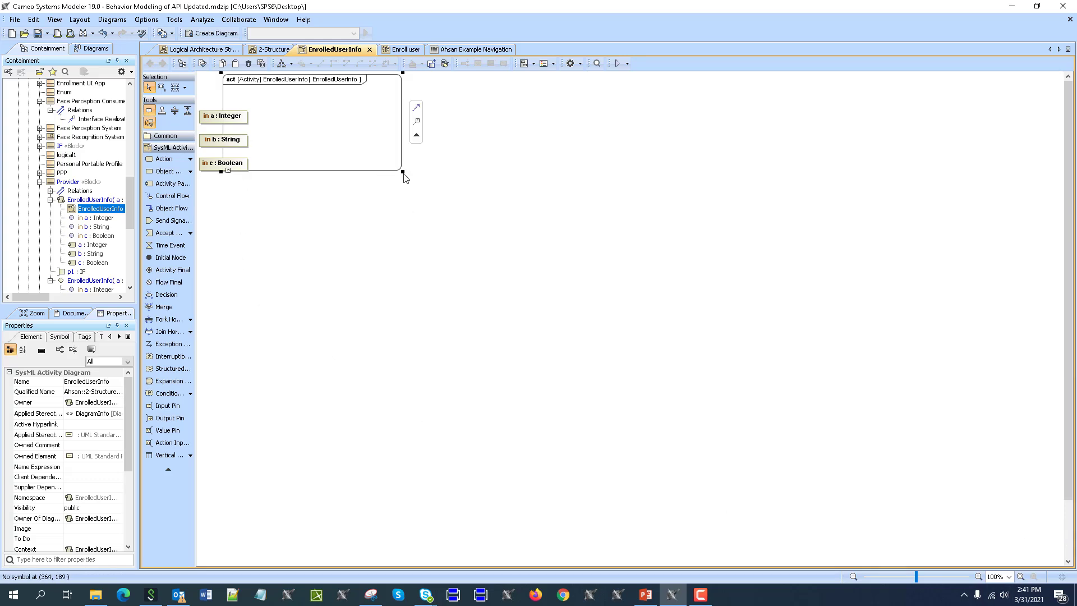
pyautogui.click(402, 177)
pyautogui.click(403, 173)
pyautogui.moveTo(402, 172); pyautogui.dragTo(416, 228)
pyautogui.click(414, 281)
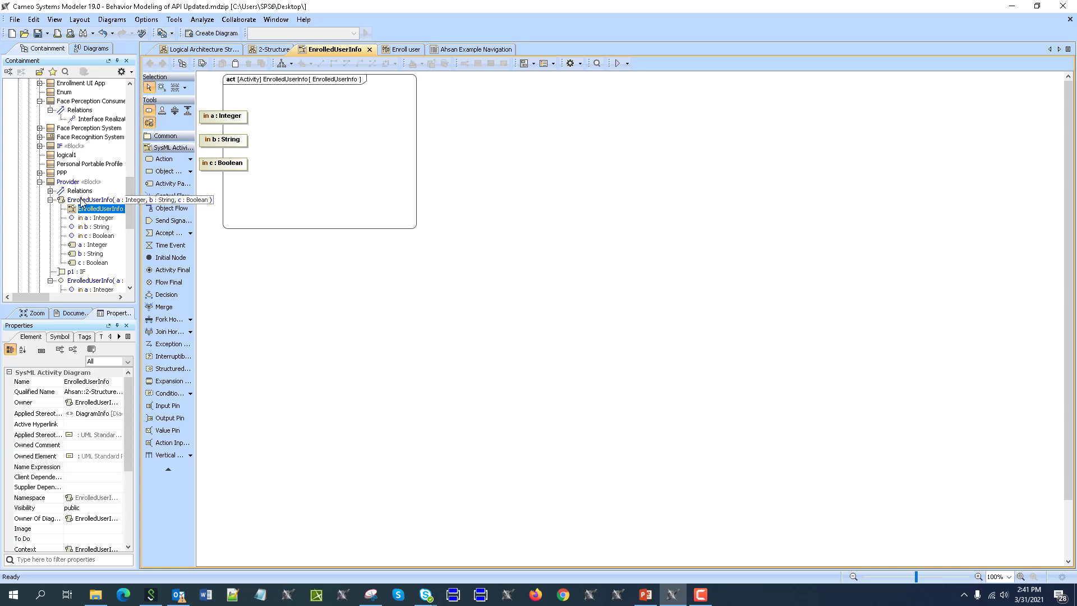
# Step: Place an opaque action beside parameter node a and draw an object flow from a to it
pyautogui.click(190, 159)
pyautogui.click(230, 201)
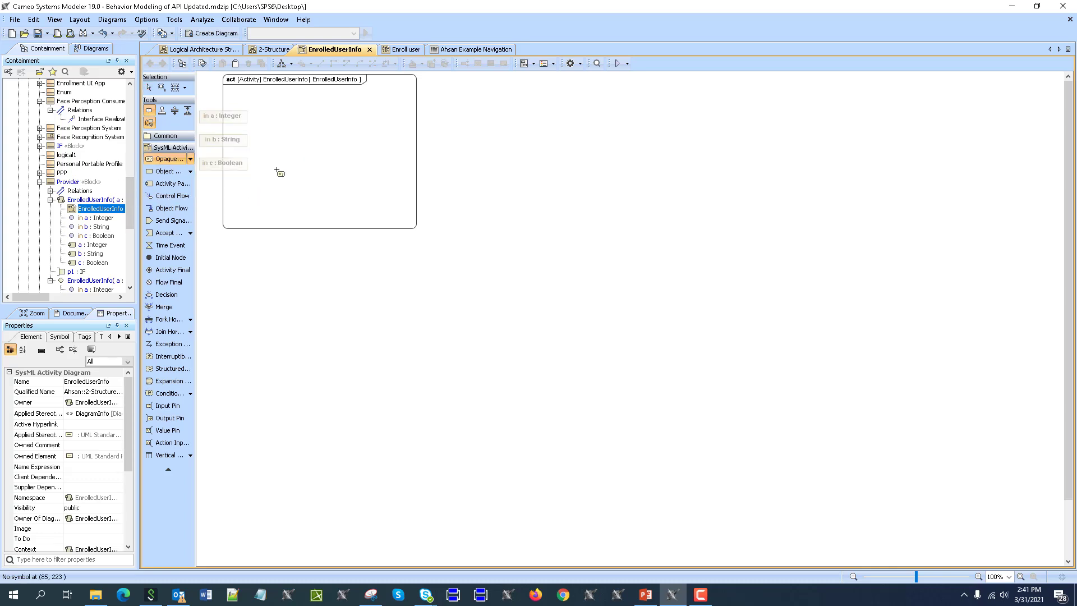
pyautogui.click(312, 124)
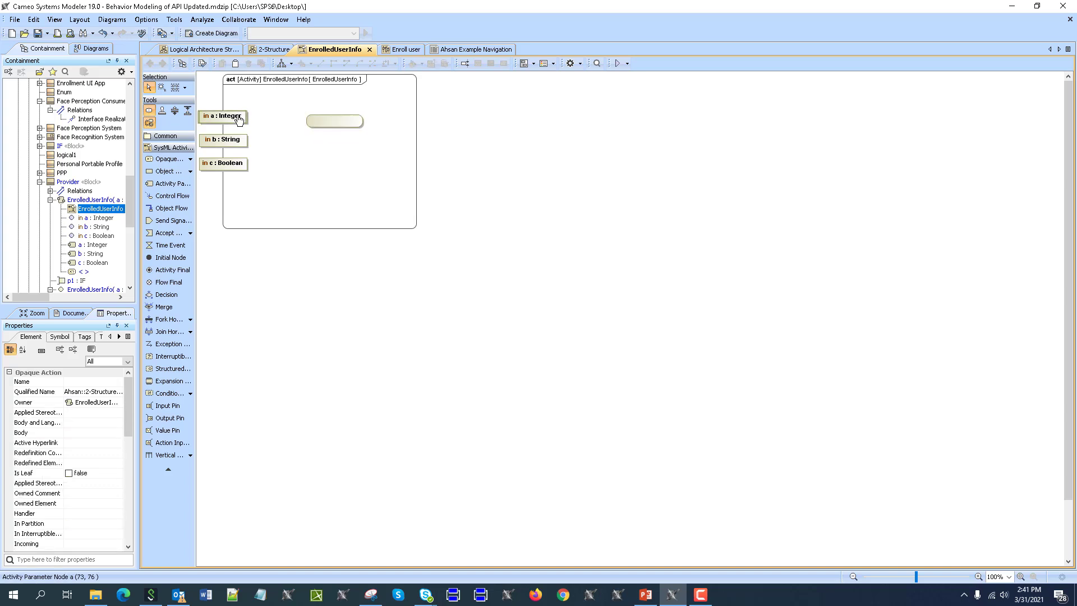
pyautogui.moveTo(239, 119)
pyautogui.moveTo(260, 115); pyautogui.dragTo(309, 122)
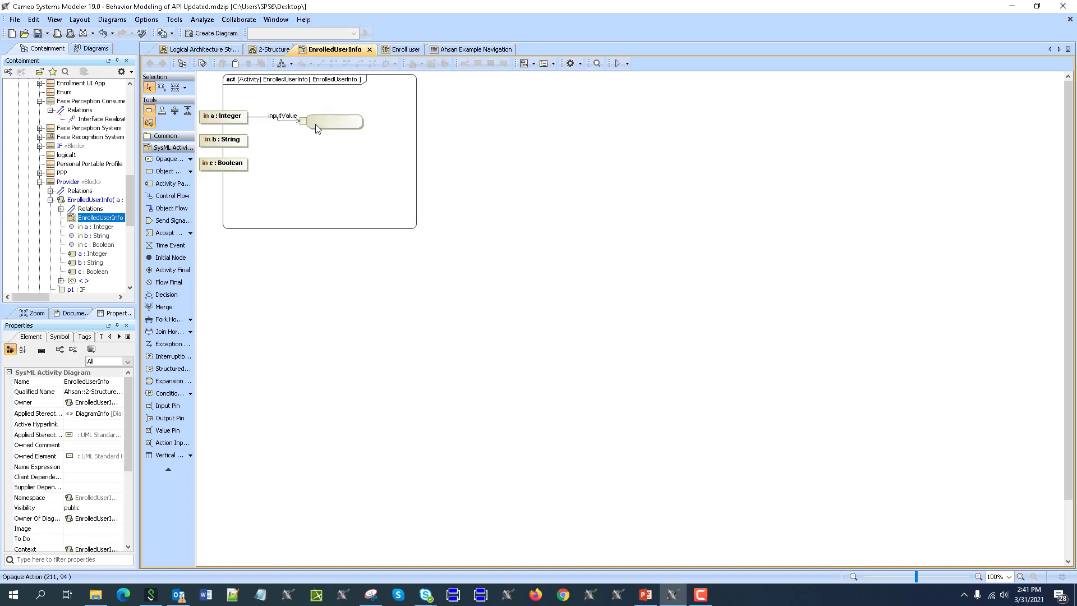
# Step: Name the opaque action print(a) and rename its input pin a
pyautogui.click(317, 129)
pyautogui.write('print(a')
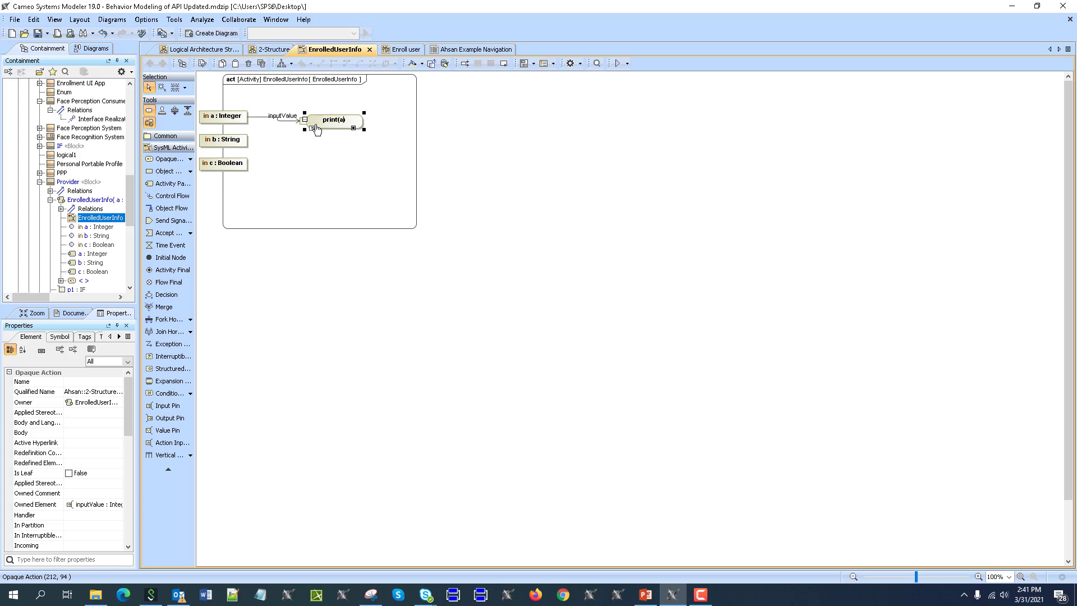
pyautogui.press('Return')
pyautogui.click(282, 115)
pyautogui.click(283, 116)
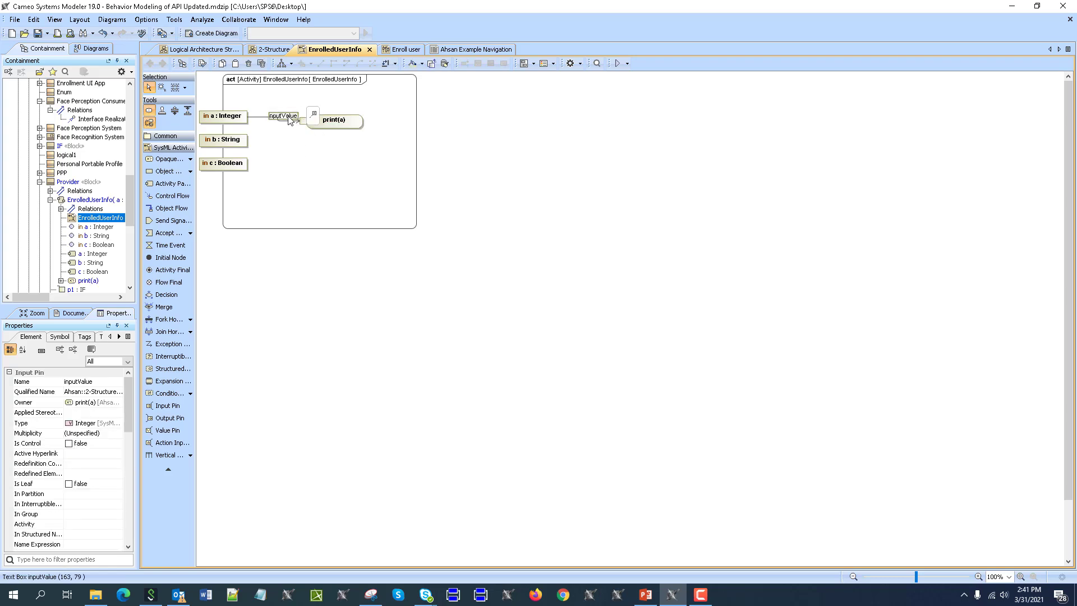
pyautogui.write('a')
pyautogui.press('Return')
# Step: Add two more opaque actions below print(a), stacked beside parameter nodes b and c
pyautogui.click(224, 140)
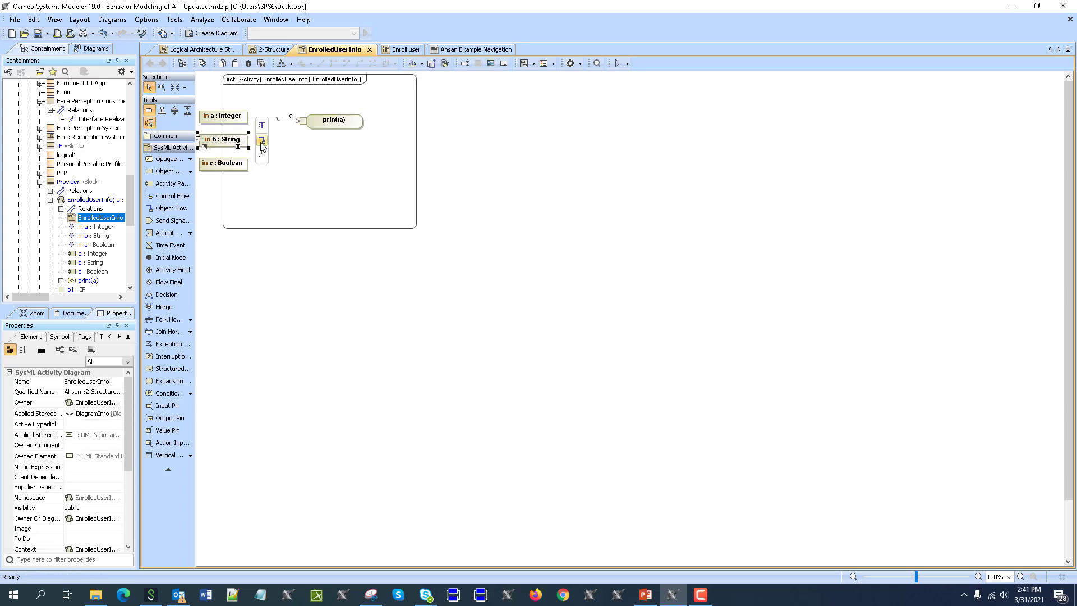
pyautogui.moveTo(261, 141); pyautogui.dragTo(310, 150)
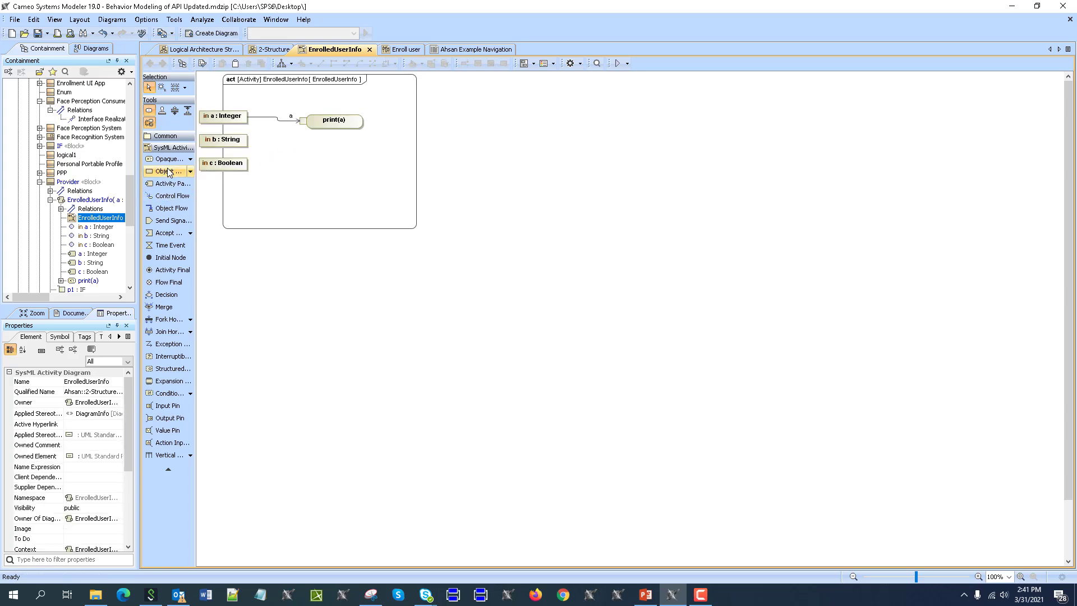
pyautogui.click(187, 158)
pyautogui.click(311, 144)
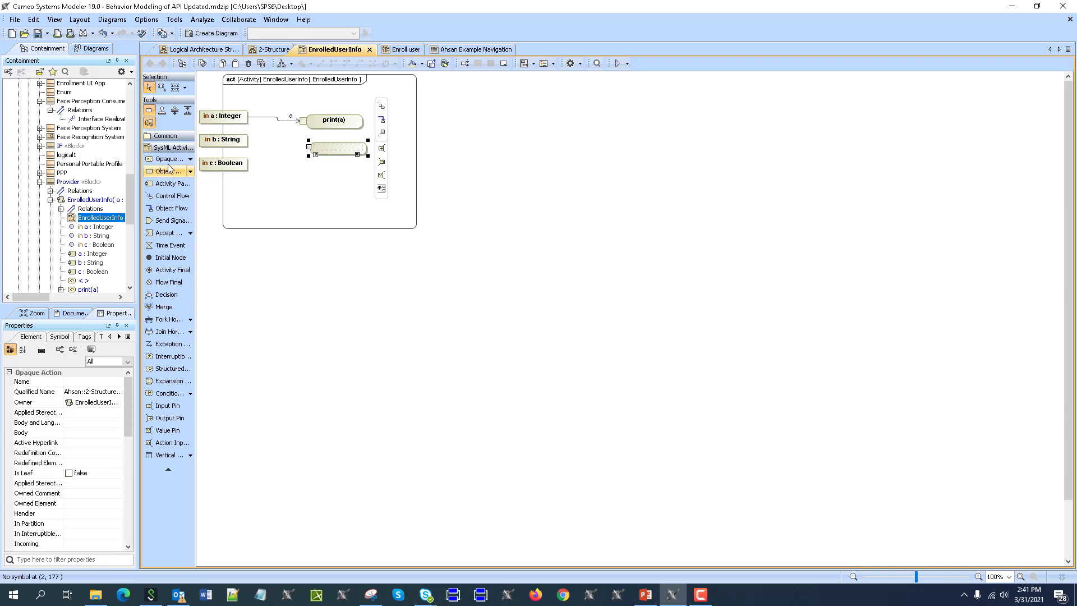
pyautogui.click(308, 175)
pyautogui.press('Escape')
# Step: Draw an object flow from parameter node b to the middle opaque action and rename the resulting input pin b
pyautogui.click(224, 140)
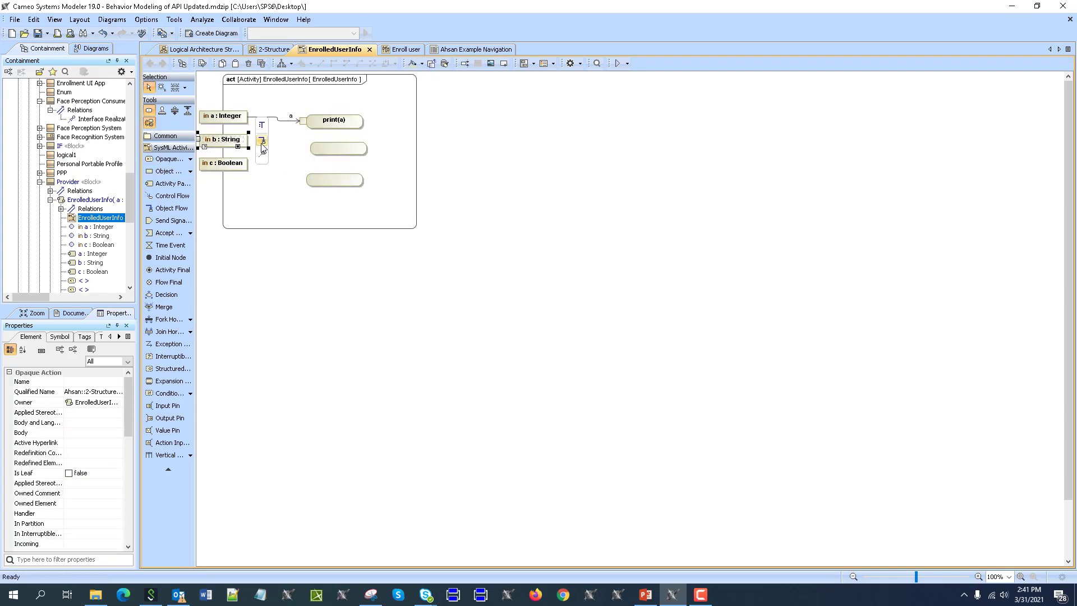
pyautogui.moveTo(259, 142); pyautogui.dragTo(306, 148)
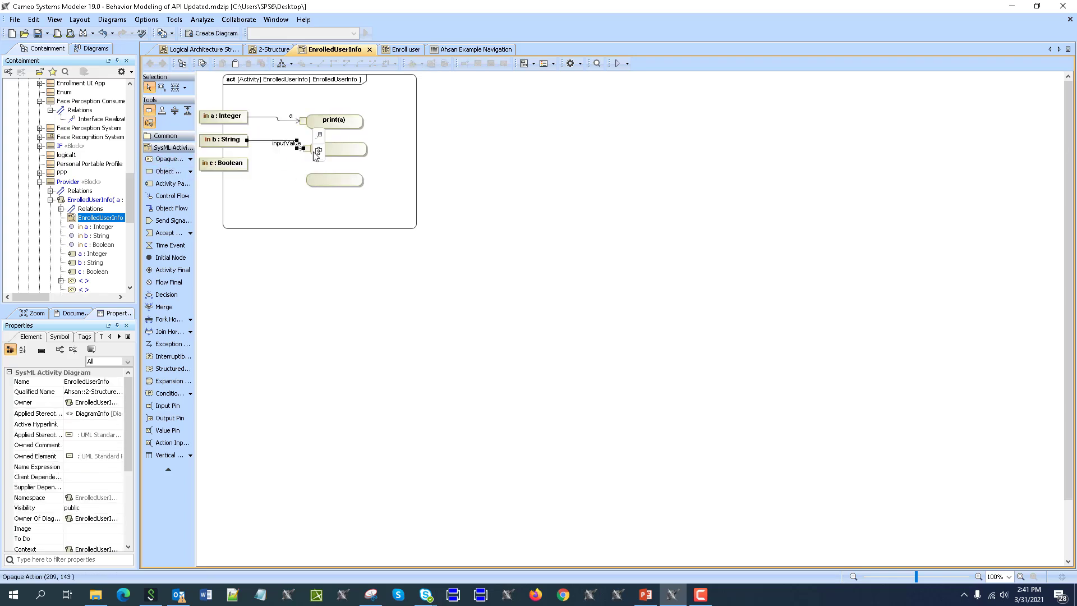
pyautogui.click(278, 145)
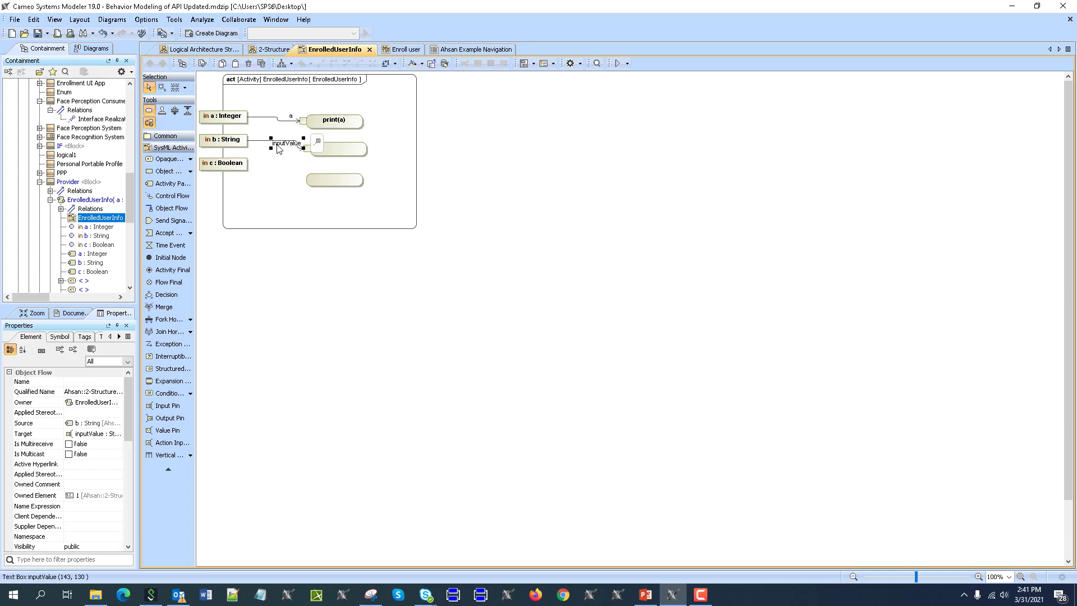
pyautogui.click(279, 145)
pyautogui.write('b')
pyautogui.press('Return')
# Step: Draw an object flow from parameter node c to the lowest opaque action and rename the resulting input pin c
pyautogui.click(244, 164)
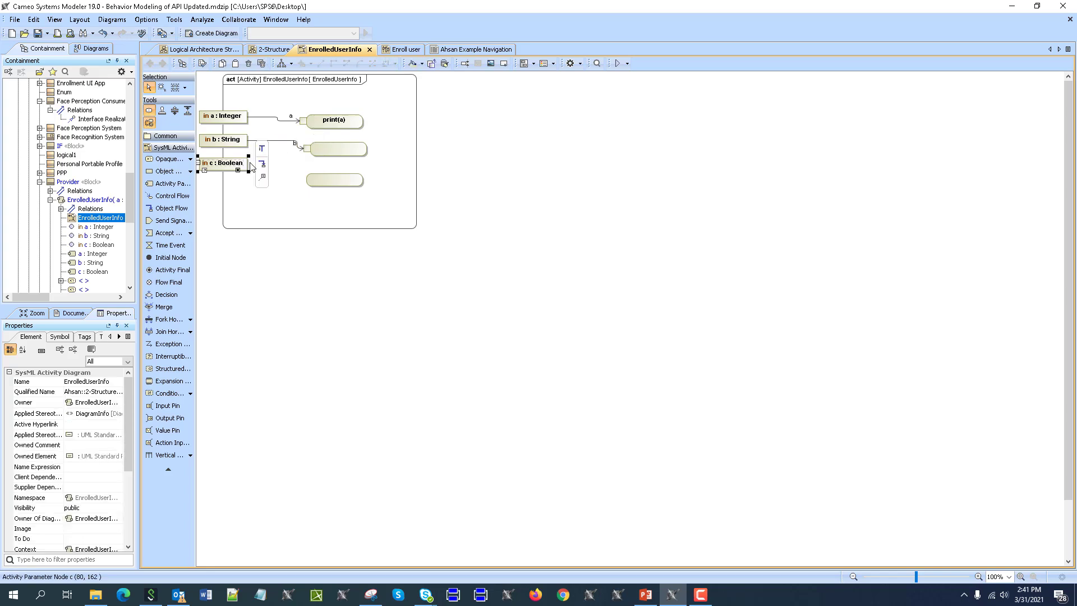
pyautogui.moveTo(264, 167); pyautogui.dragTo(315, 178)
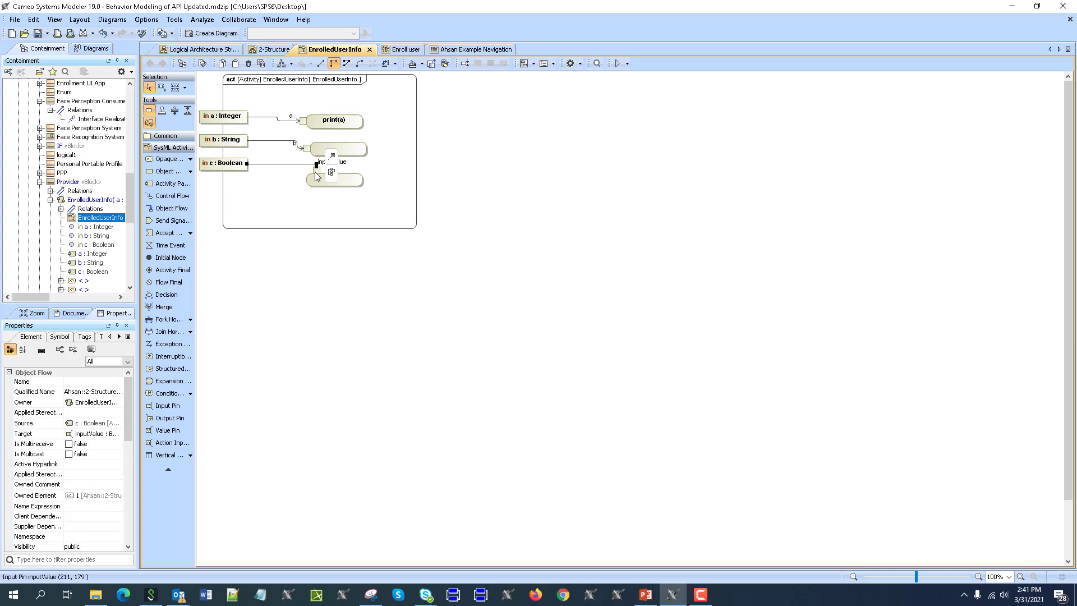
pyautogui.click(340, 163)
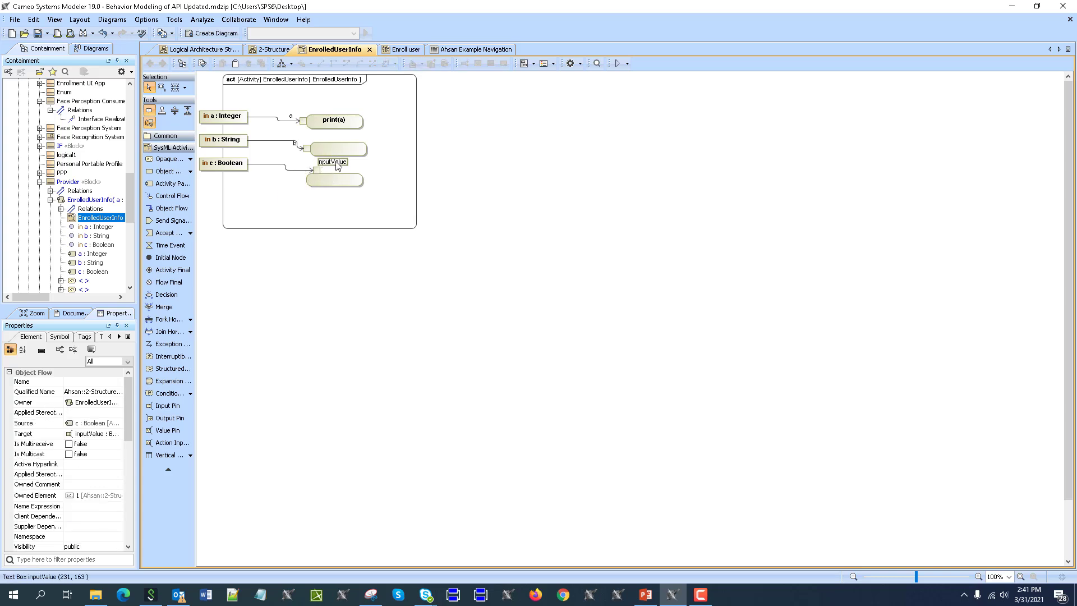
pyautogui.click(341, 164)
pyautogui.write('c')
pyautogui.press('Return')
# Step: Name the lowest opaque action print(c) and the middle opaque action print(b)
pyautogui.click(343, 188)
pyautogui.click(344, 183)
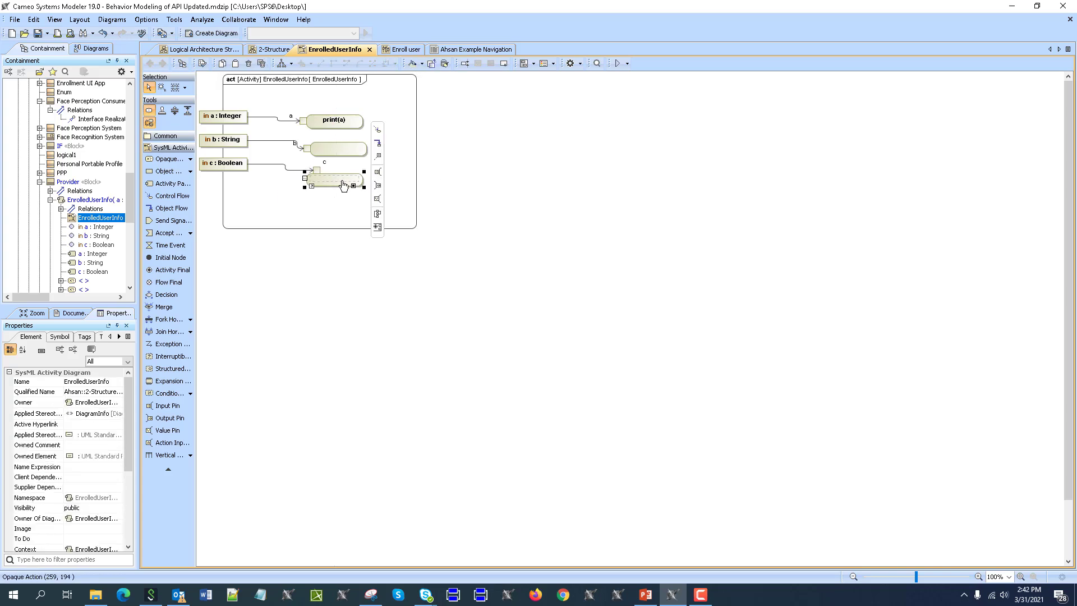
pyautogui.write('pr')
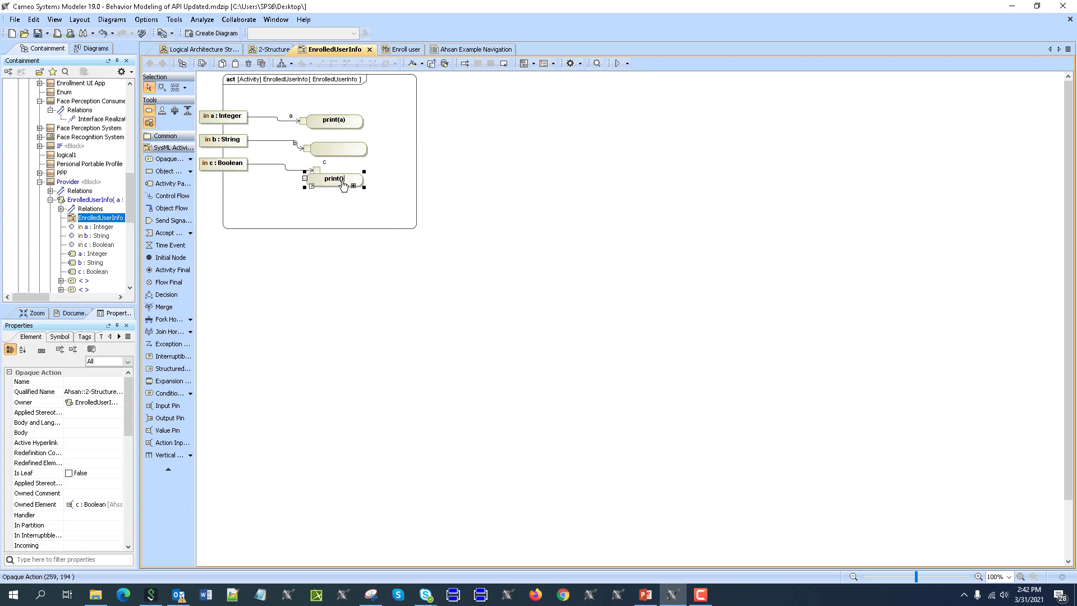
pyautogui.write('int(c)')
pyautogui.press('Return')
pyautogui.click(330, 156)
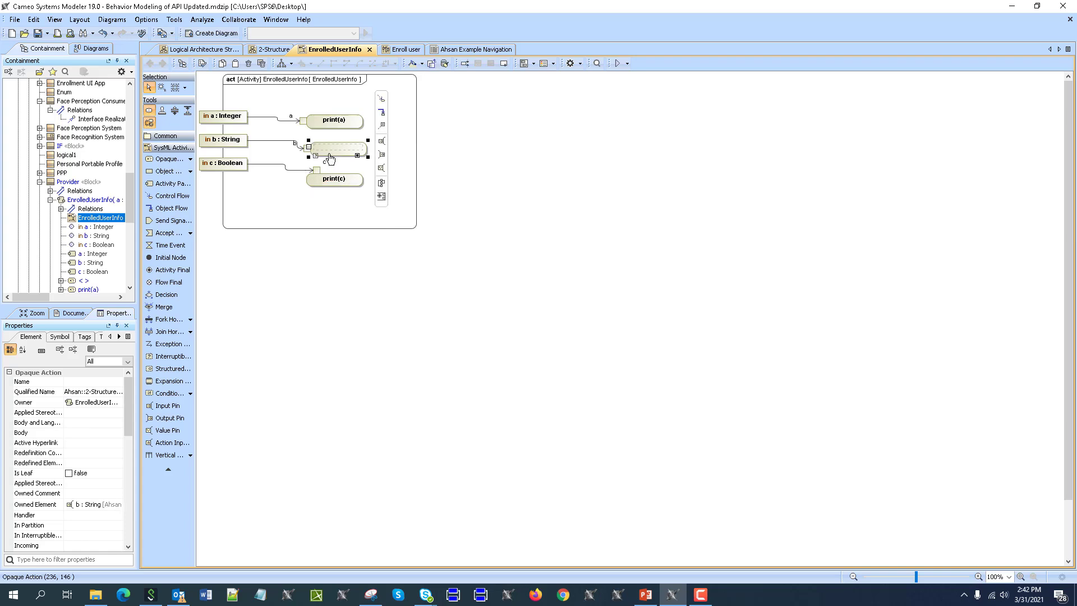
pyautogui.write('print(b')
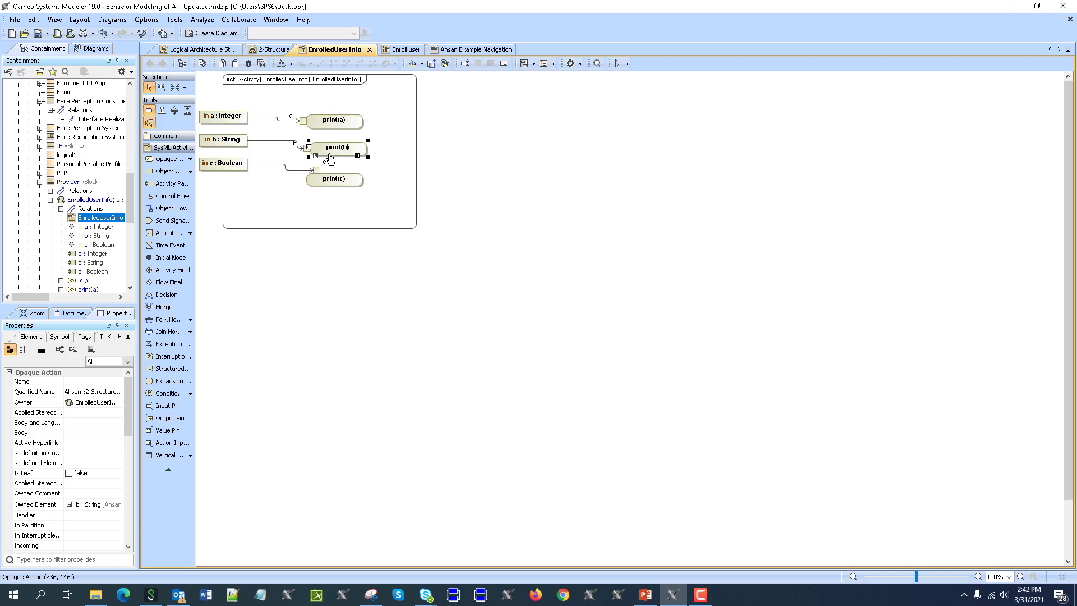
pyautogui.click(457, 193)
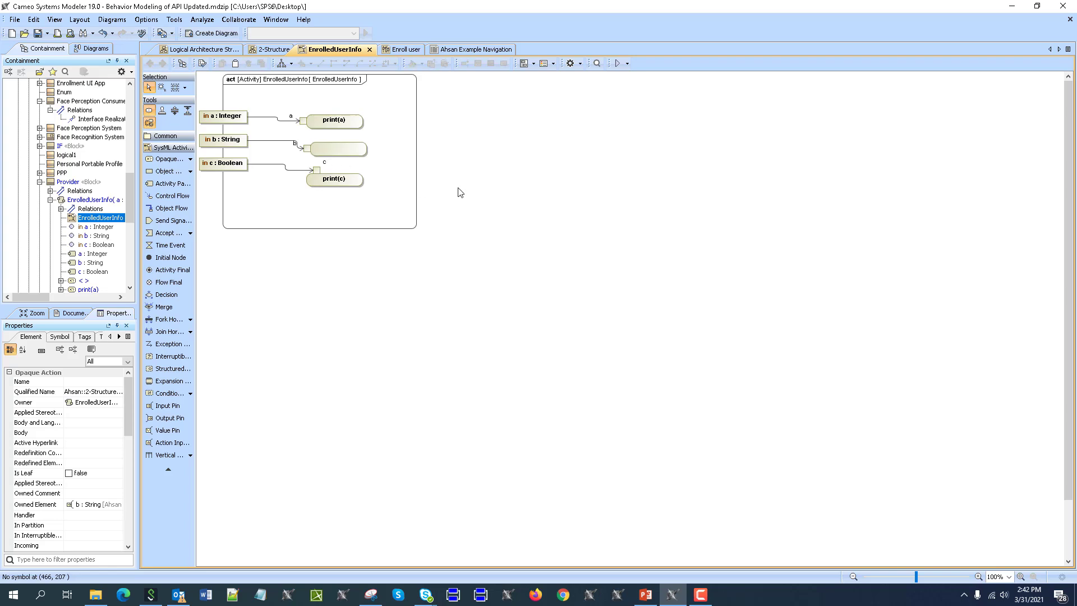
# Step: Create a value property x of type Integer with default value 5 in the Provider block
pyautogui.rightClick(63, 187)
pyautogui.click(103, 194)
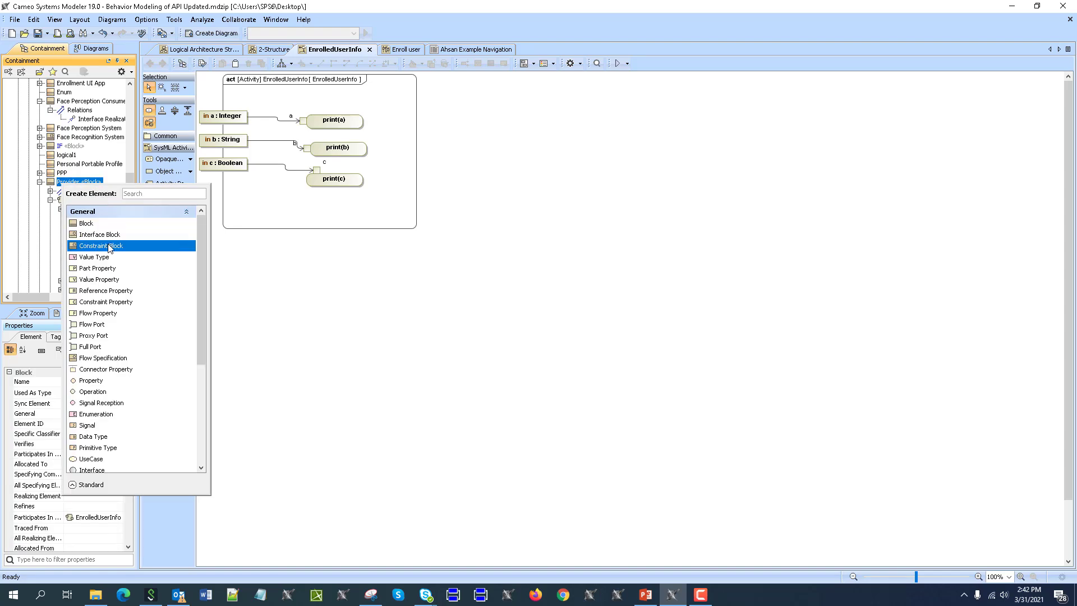
pyautogui.click(101, 278)
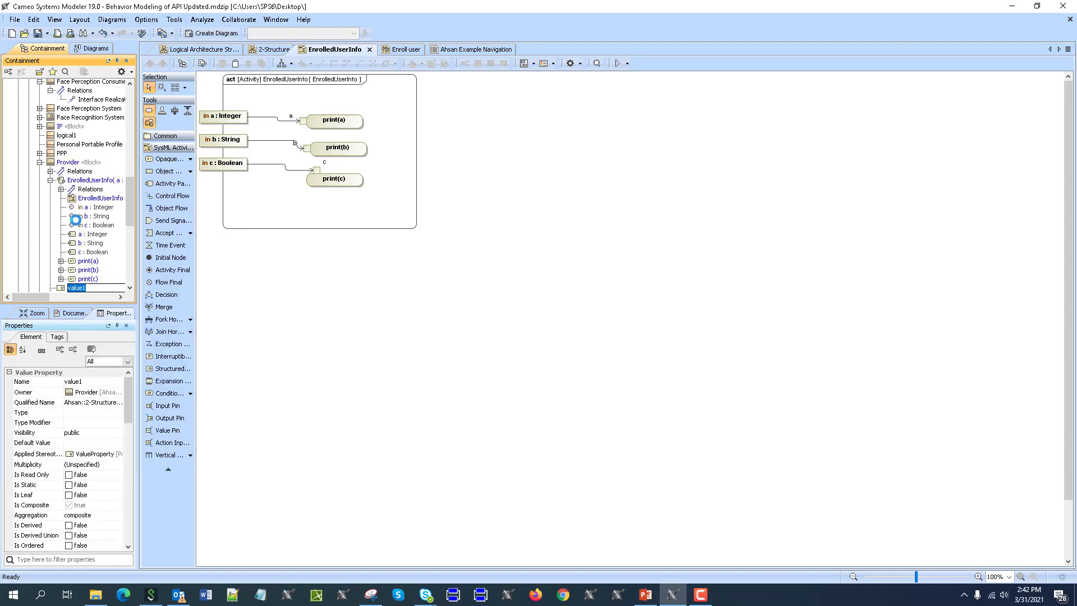
pyautogui.write('x:in')
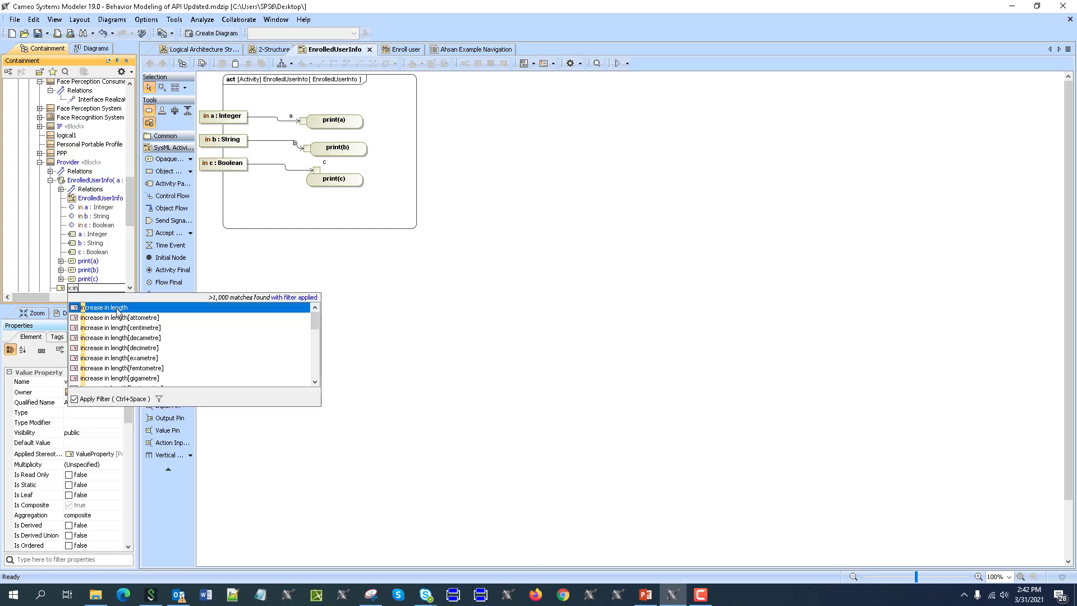
pyautogui.write('teg')
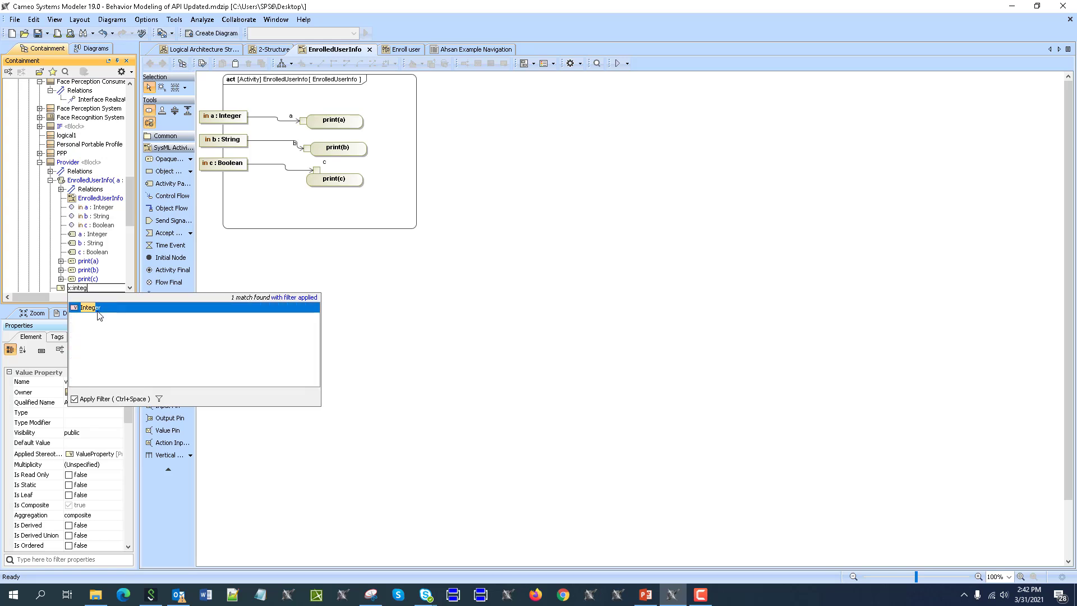
pyautogui.press('Return')
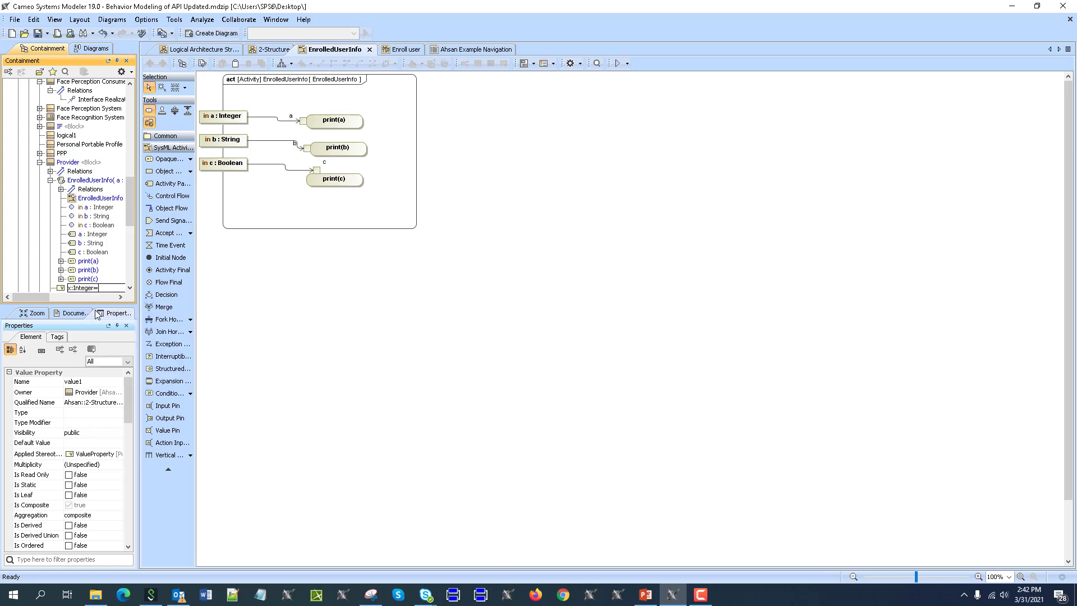
pyautogui.click(288, 329)
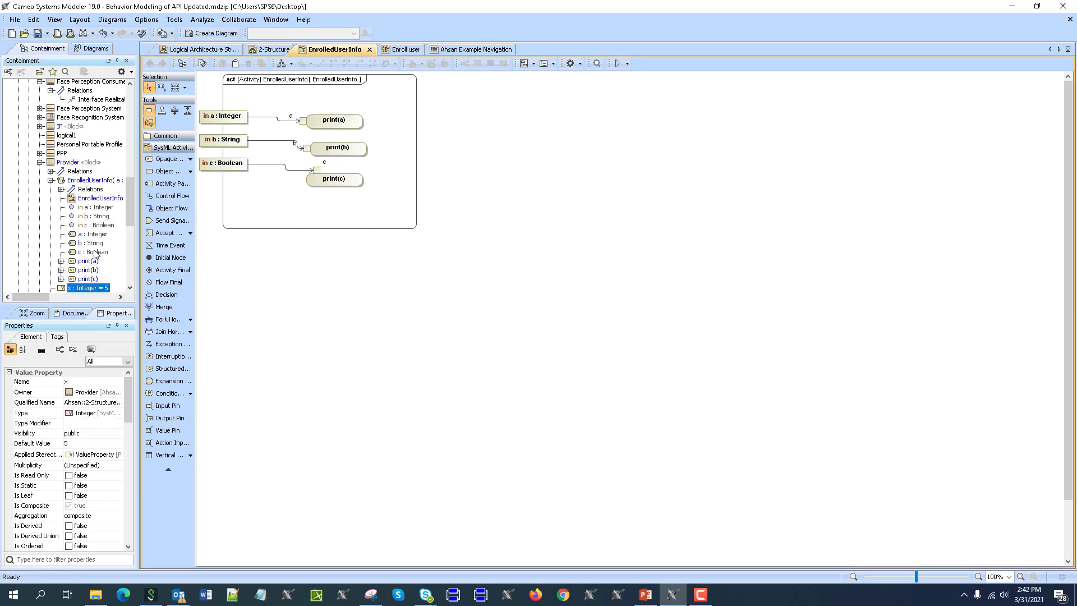
# Step: Change the print(a) action's body to print(a+x) and close the EnrolledUserInfo activity diagram
pyautogui.click(326, 120)
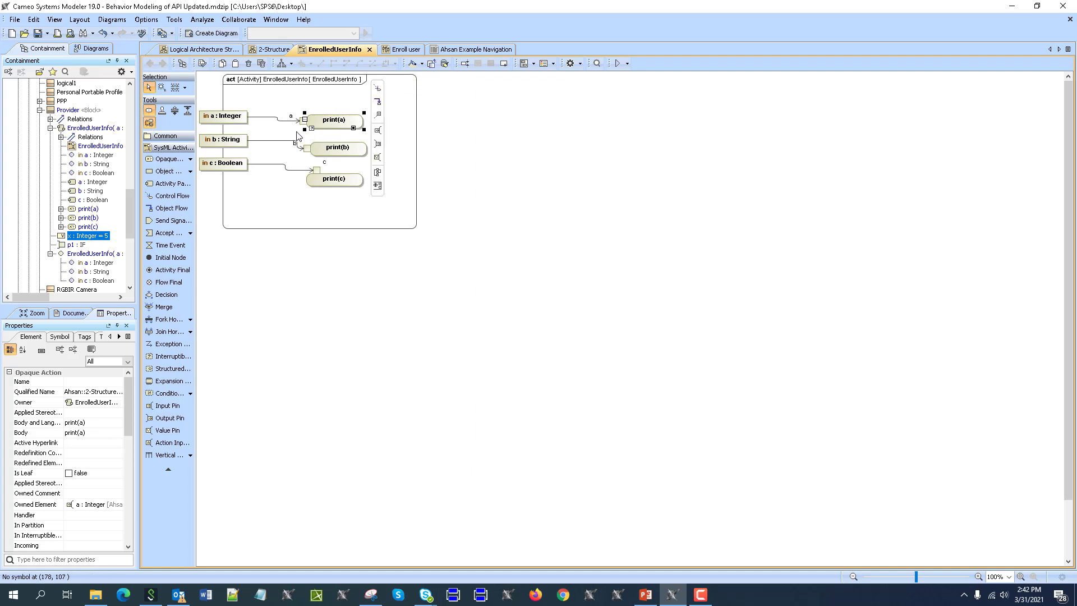
pyautogui.write('x')
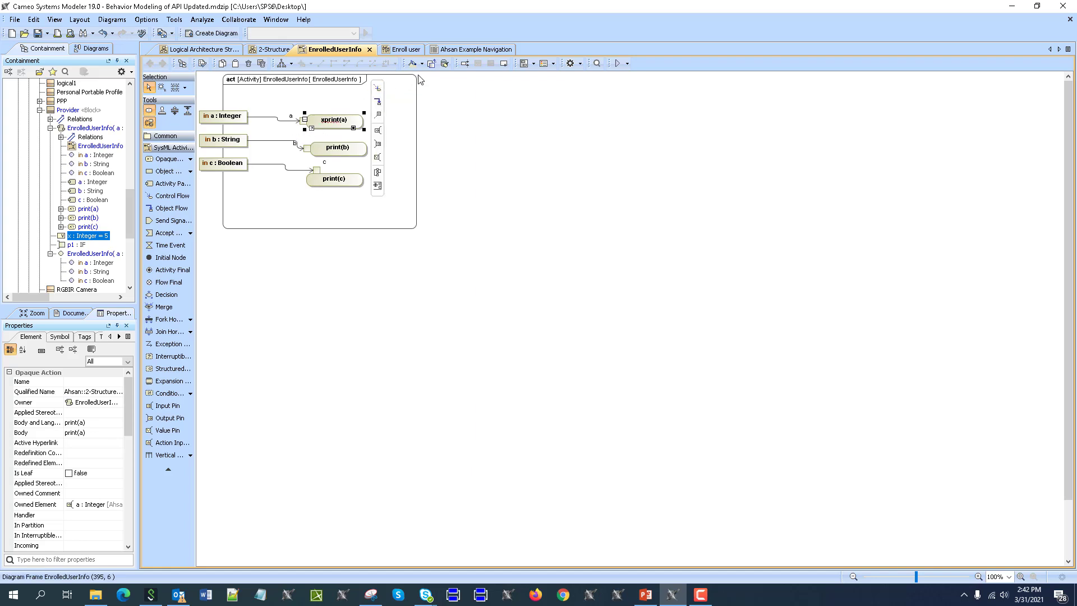
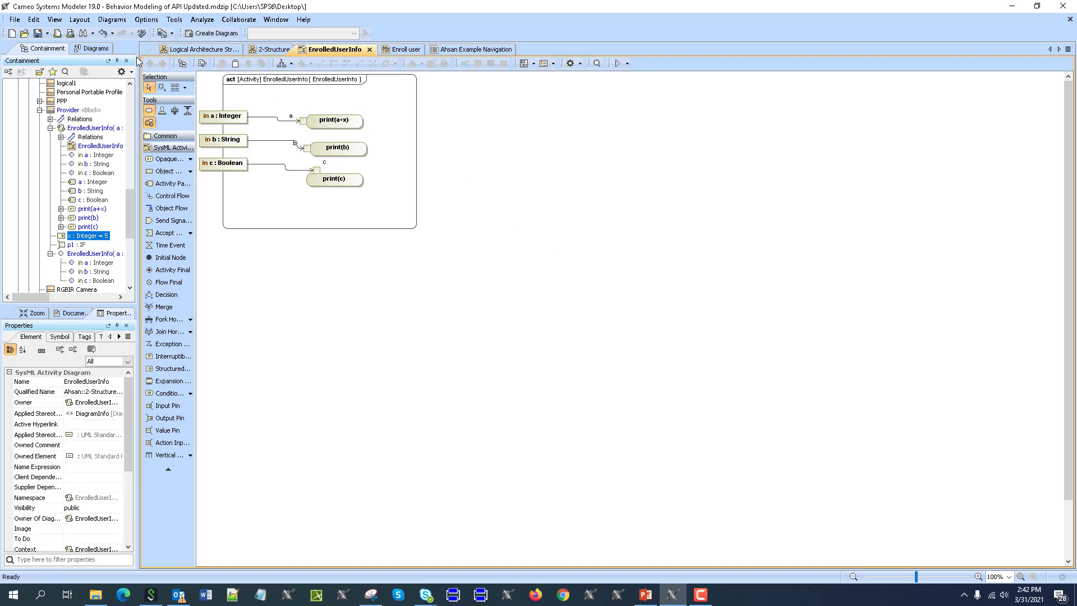
pyautogui.click(368, 50)
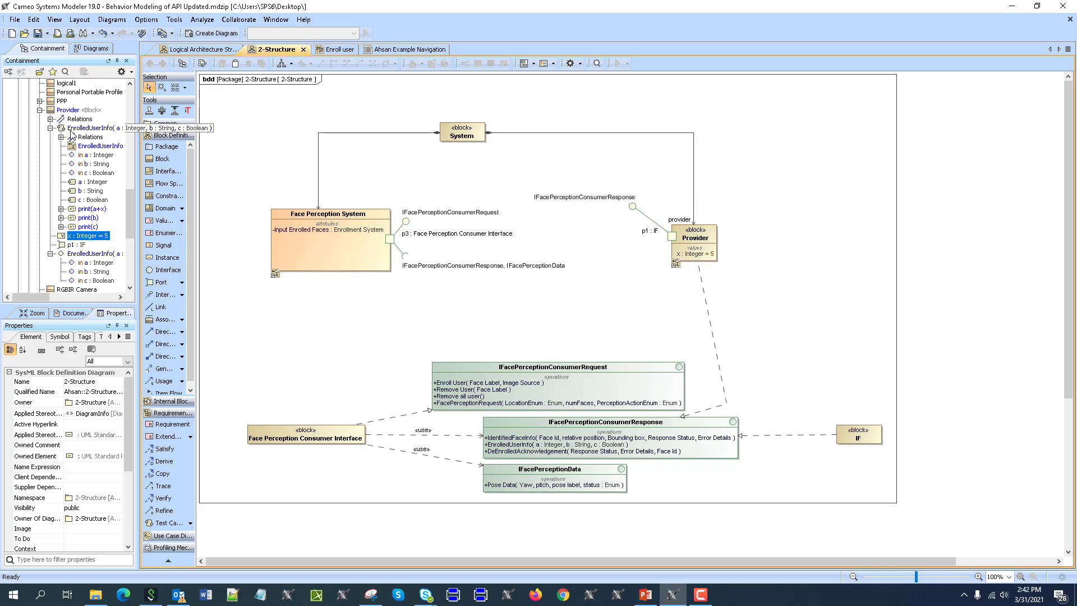
# Step: Collapse the EnrolledUserInfo activity and operation under Provider in the model tree and inspect the operation's properties
pyautogui.click(84, 172)
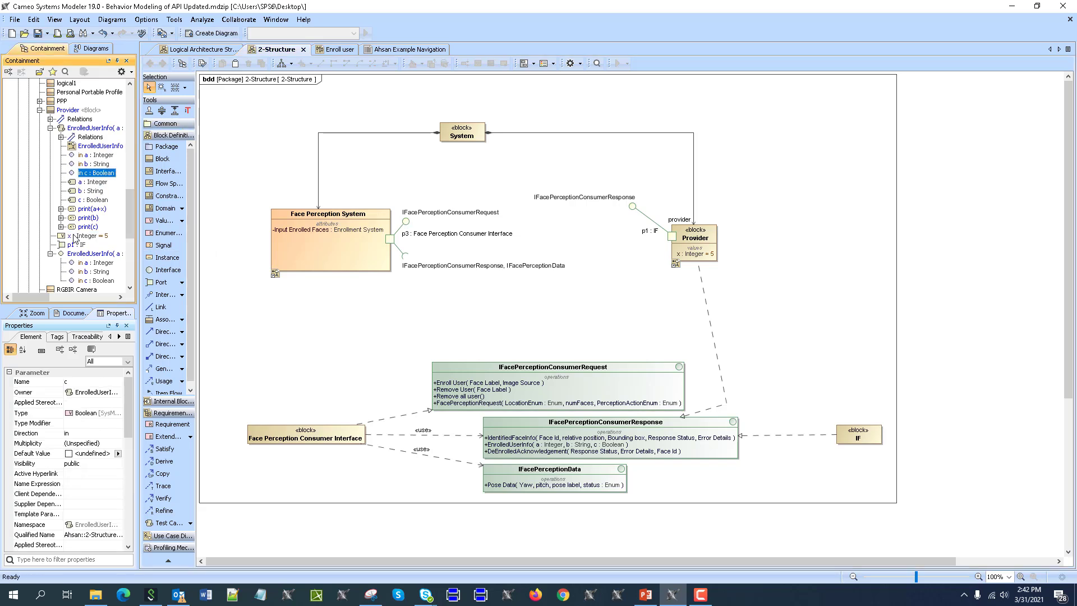
pyautogui.click(51, 128)
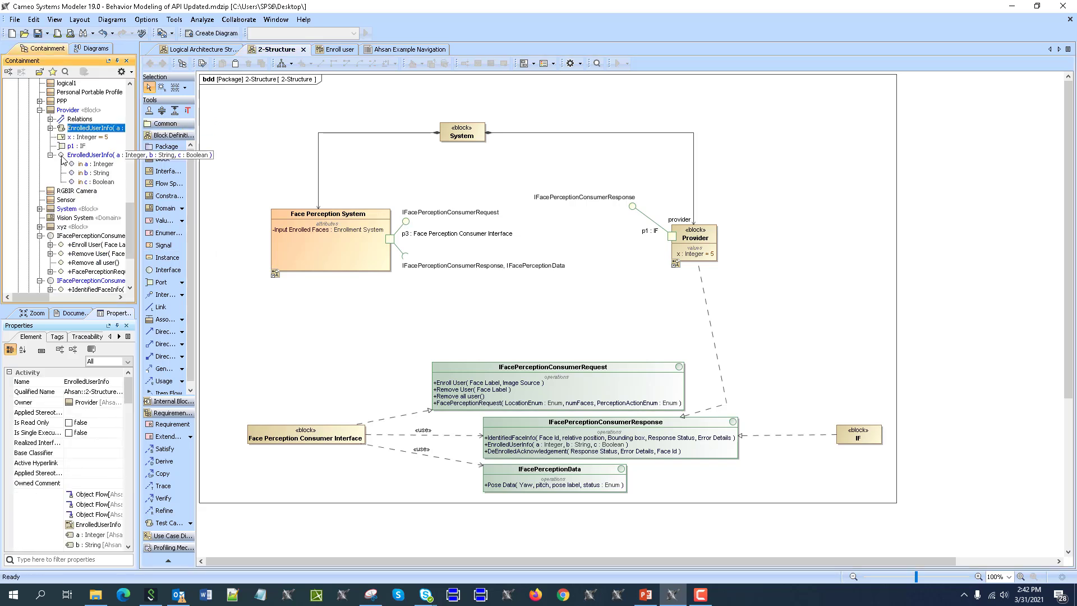
pyautogui.click(50, 155)
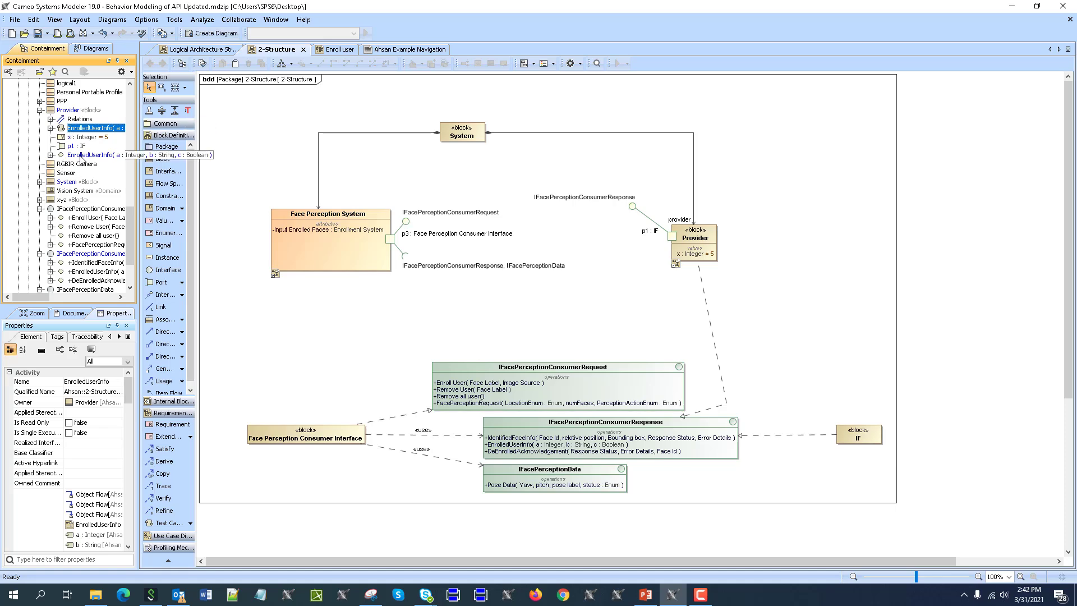
pyautogui.rightClick(82, 157)
pyautogui.press('Escape')
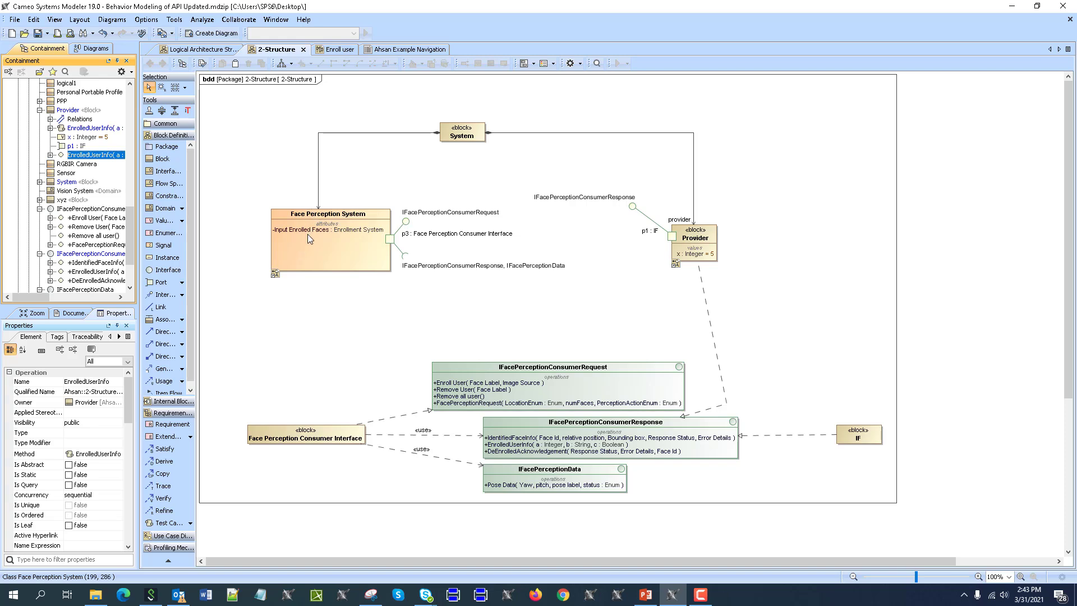
# Step: Locate the Face Perception System block in the model tree and open its activity diagram
pyautogui.rightClick(309, 217)
pyautogui.click(348, 285)
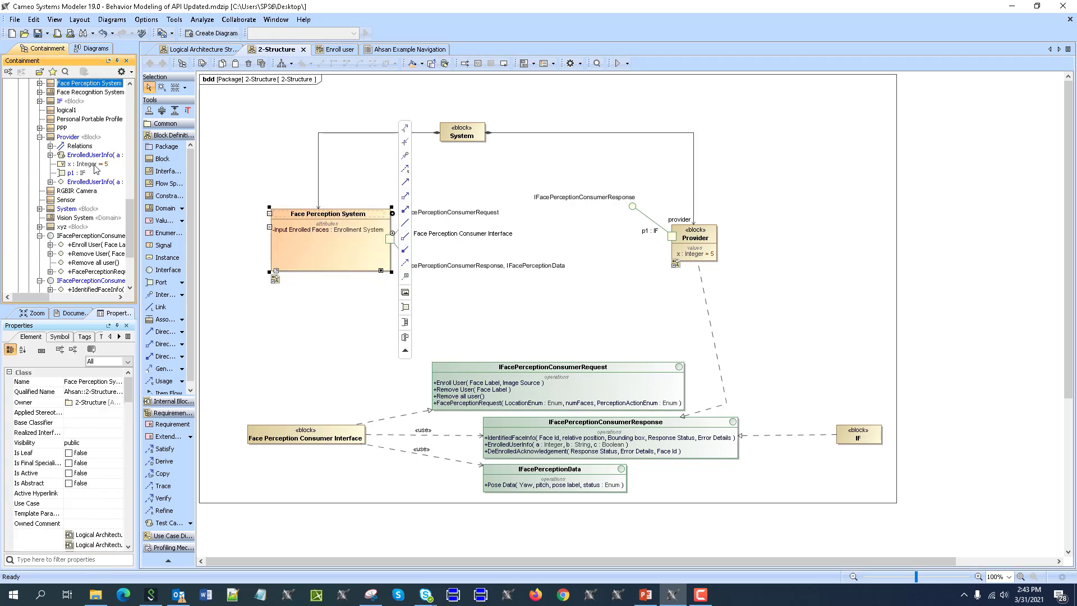
pyautogui.click(40, 164)
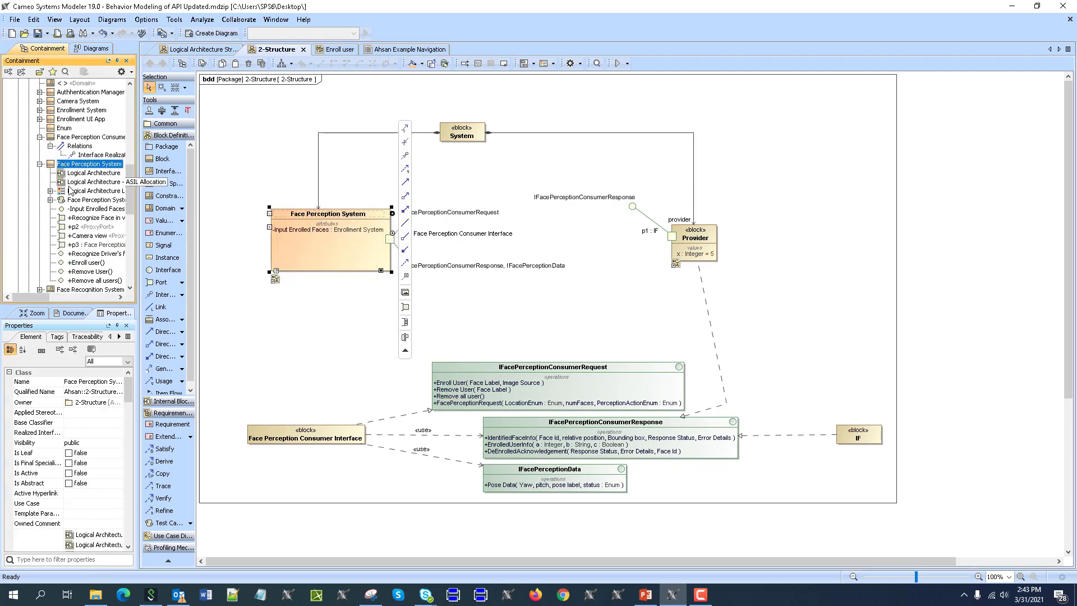
pyautogui.doubleClick(96, 199)
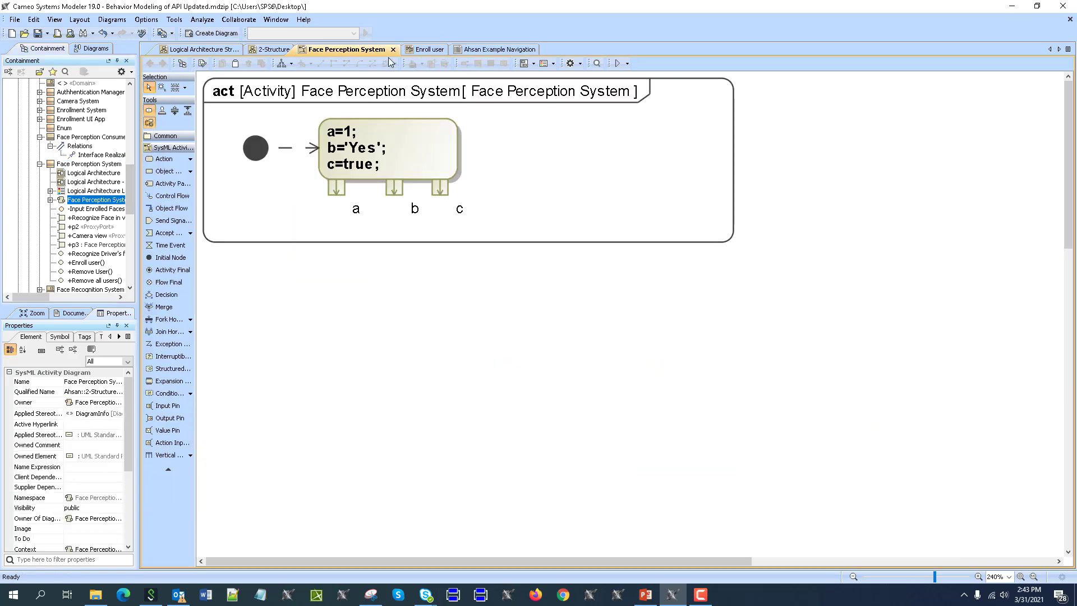
pyautogui.click(394, 50)
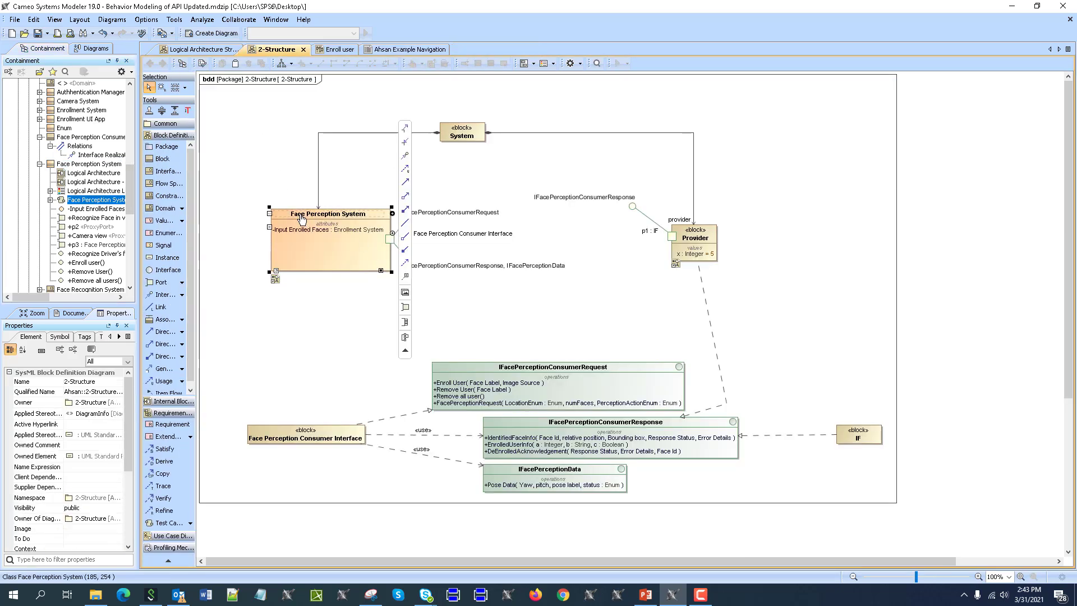
pyautogui.doubleClick(301, 218)
# Step: Enlarge the activity frame and add a call operation action with no operation specified below the action assigning a, b and c
pyautogui.click(677, 242)
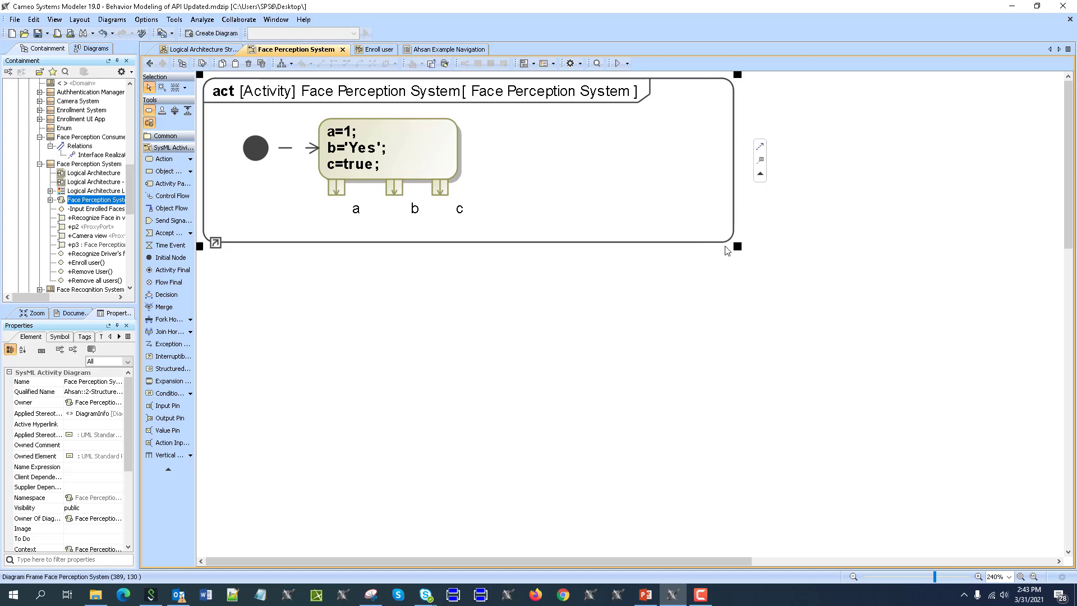
pyautogui.moveTo(739, 248); pyautogui.dragTo(772, 356)
pyautogui.click(190, 158)
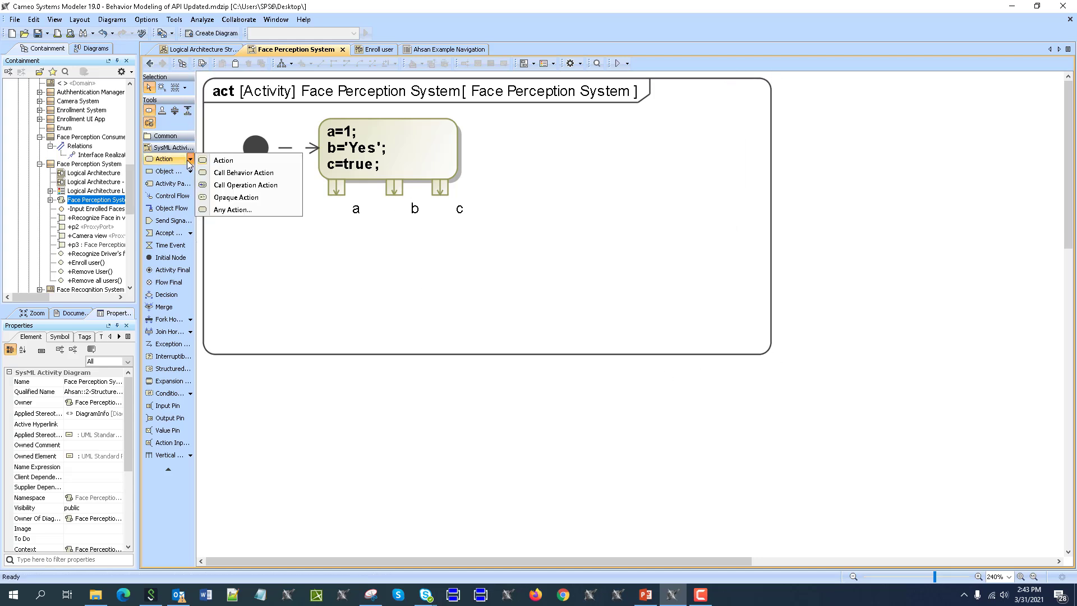
pyautogui.click(230, 187)
pyautogui.click(315, 263)
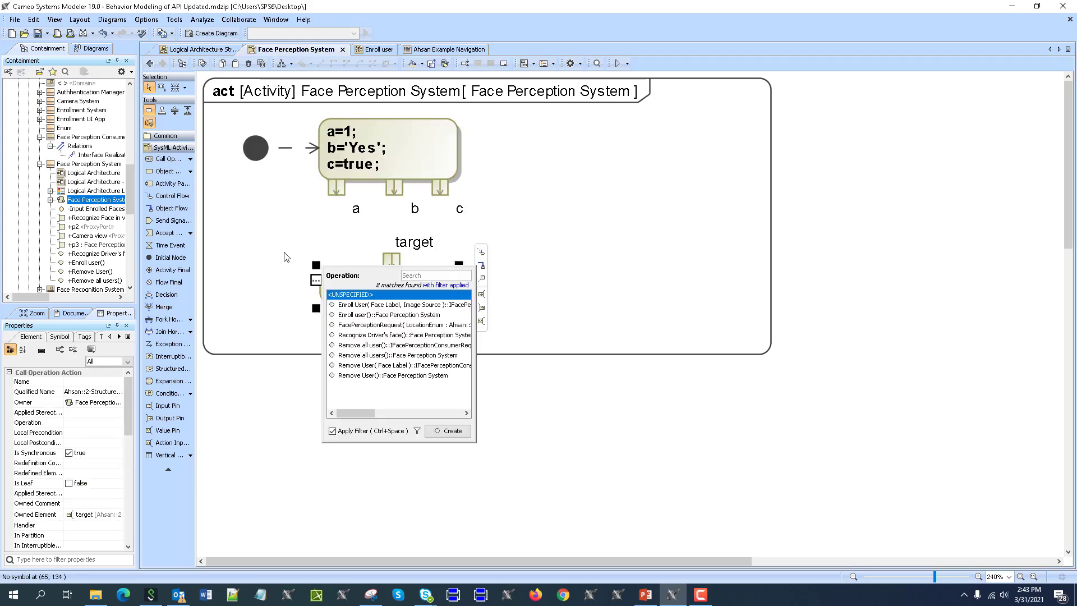
pyautogui.click(258, 308)
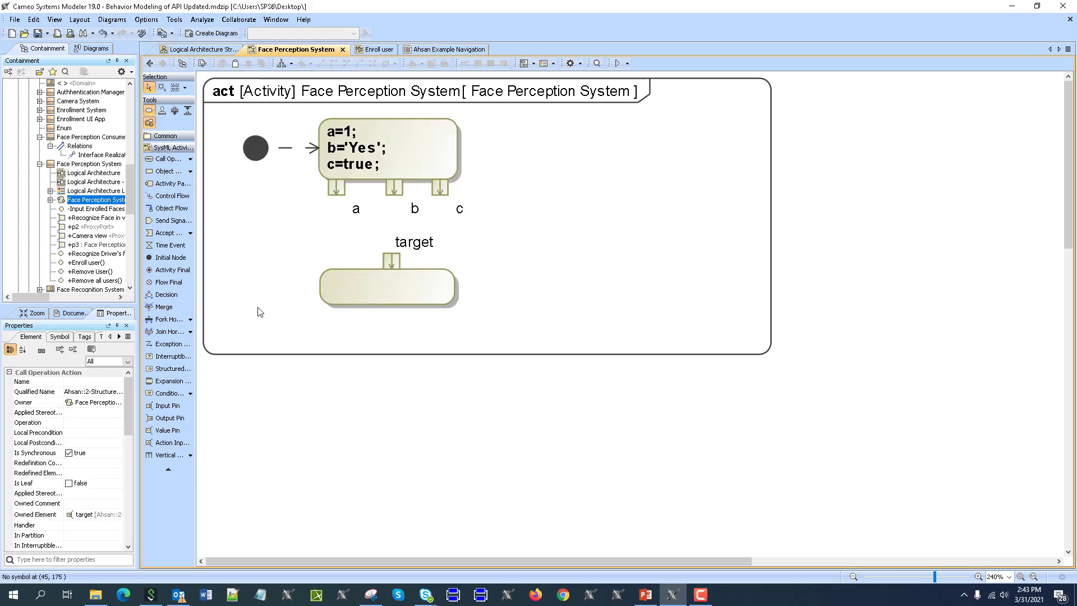
# Step: Open the new call operation action's specification and show its properties in Expert mode
pyautogui.doubleClick(383, 286)
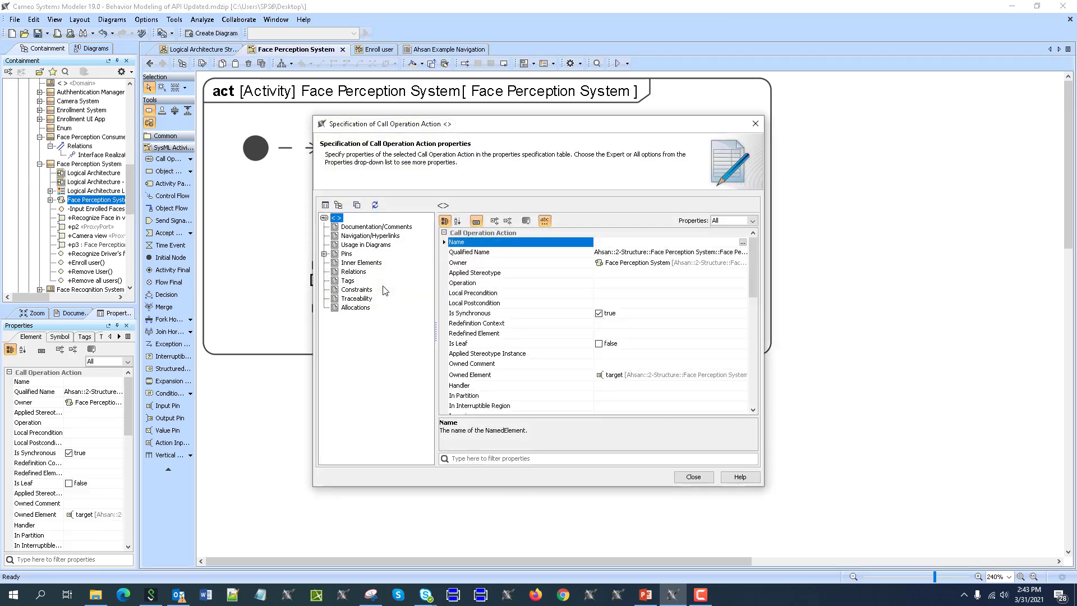
pyautogui.click(752, 220)
pyautogui.click(737, 240)
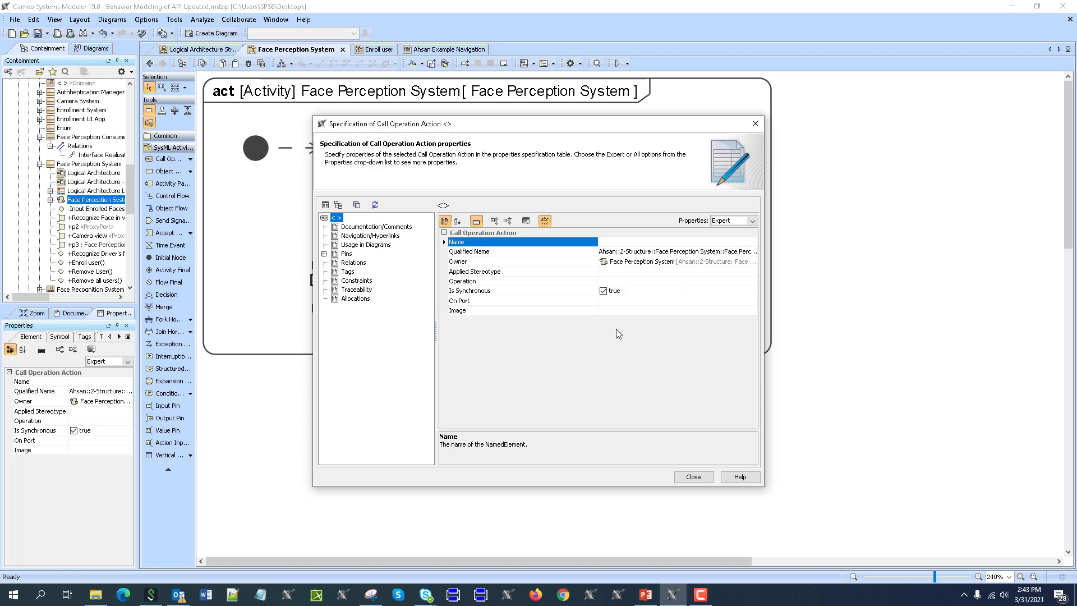
# Step: Set the call operation action's On Port to port p3 of the Face Perception System in the 2-Structure package
pyautogui.click(640, 301)
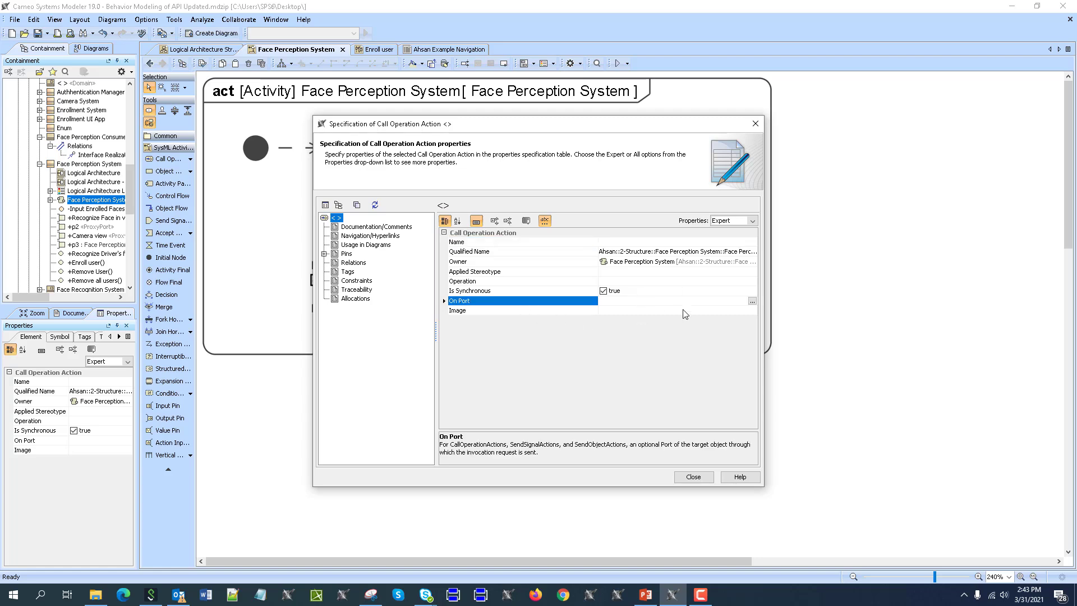
pyautogui.click(752, 302)
pyautogui.click(409, 265)
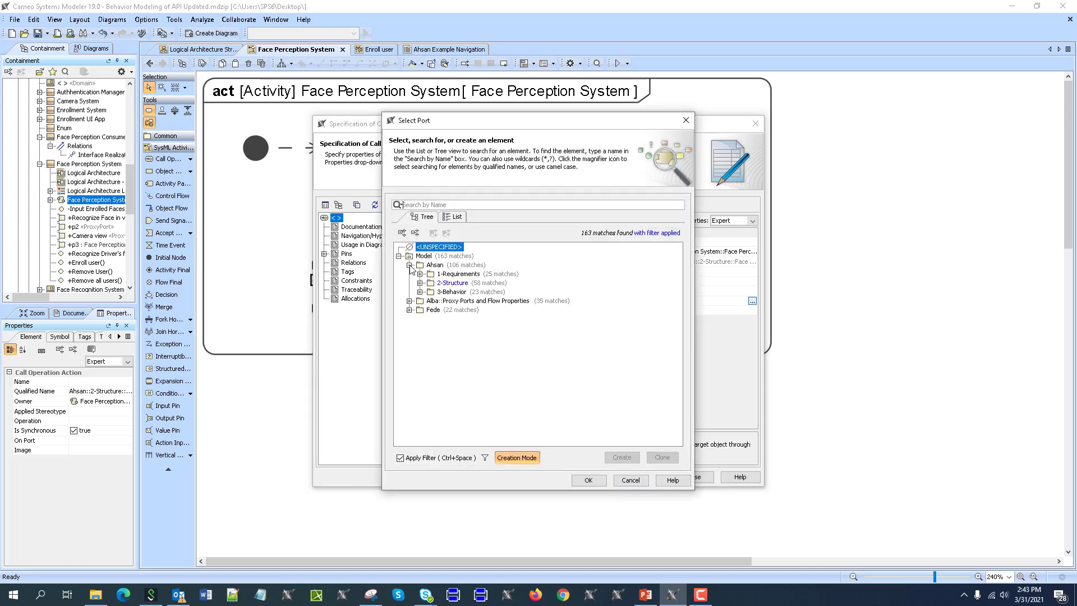
pyautogui.click(420, 282)
pyautogui.scroll(-1, 488, 347)
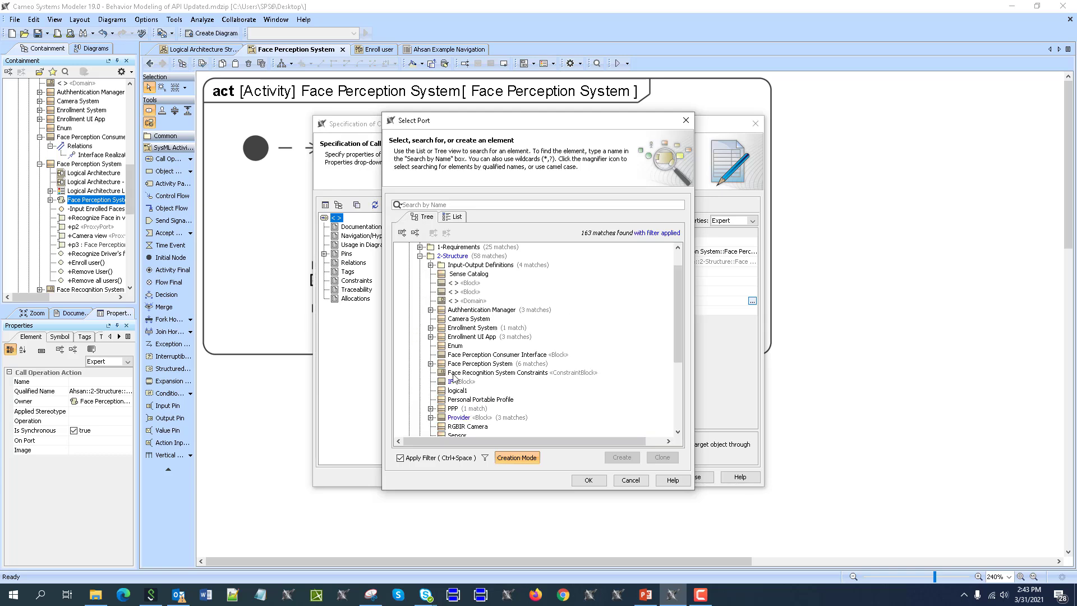
pyautogui.click(431, 364)
pyautogui.scroll(-1, 496, 352)
pyautogui.click(466, 391)
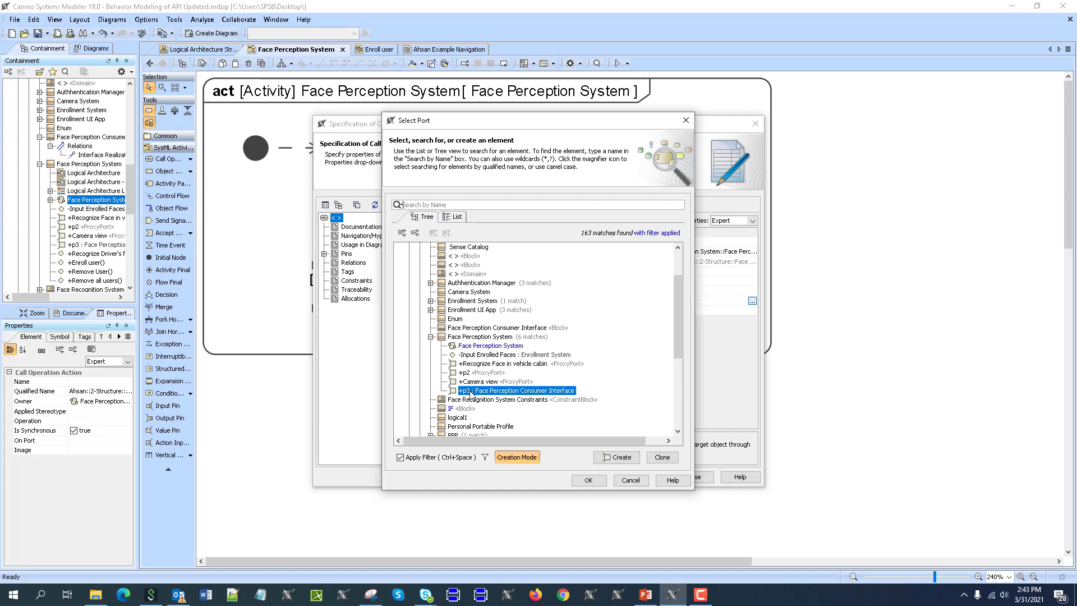
pyautogui.click(589, 481)
pyautogui.click(693, 476)
# Step: Delete the target pin from the call operation action
pyautogui.click(507, 243)
pyautogui.click(441, 283)
pyautogui.click(395, 261)
pyautogui.press('Delete')
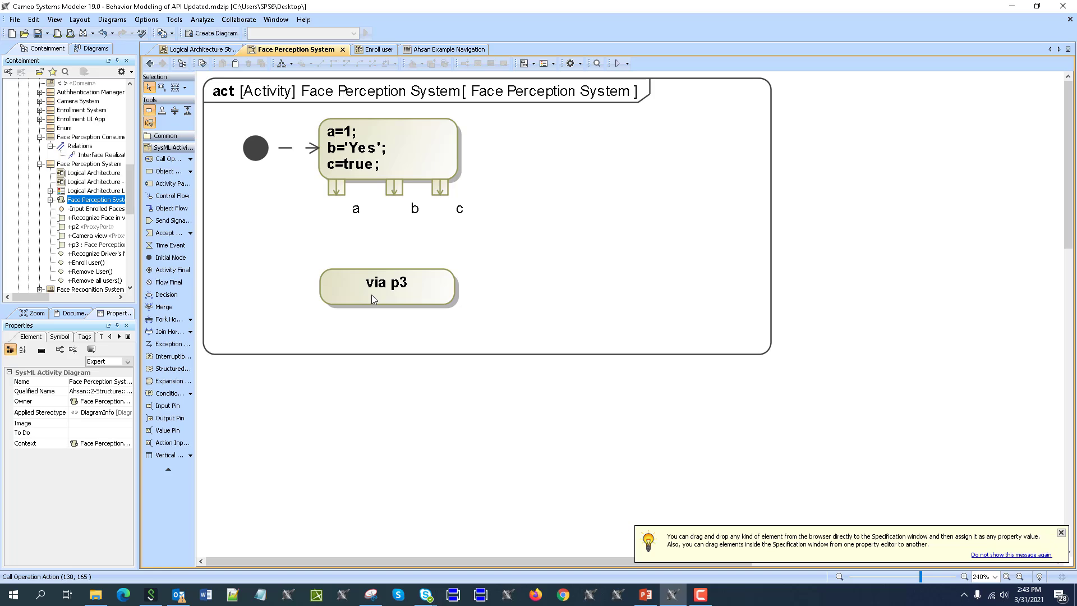
# Step: Set the call operation action's Operation to EnrolledUserInfo with parameters a, b and c, and close its specification
pyautogui.doubleClick(371, 295)
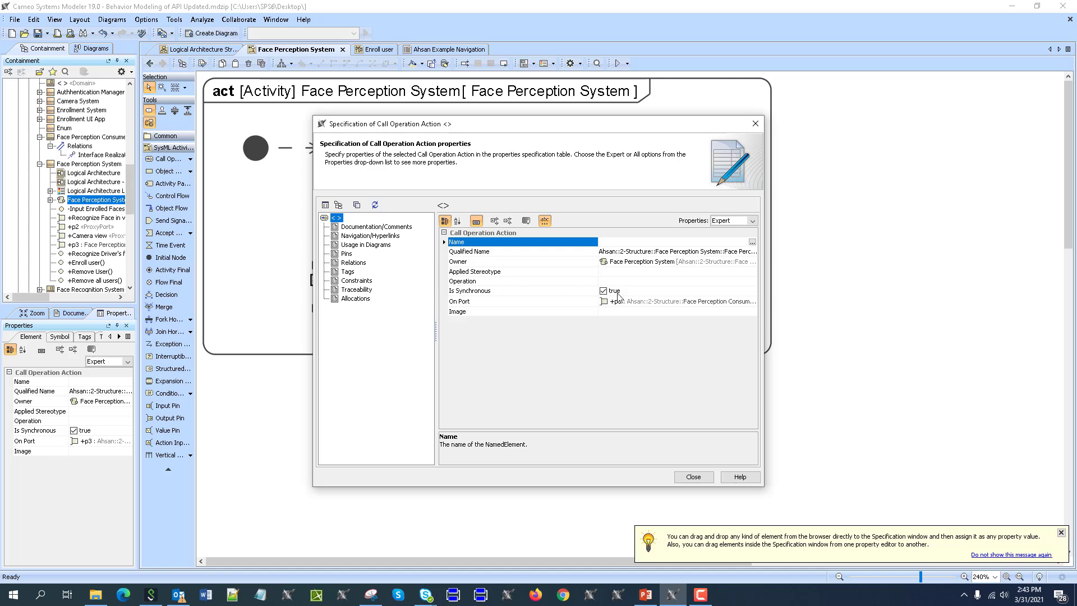
pyautogui.click(617, 282)
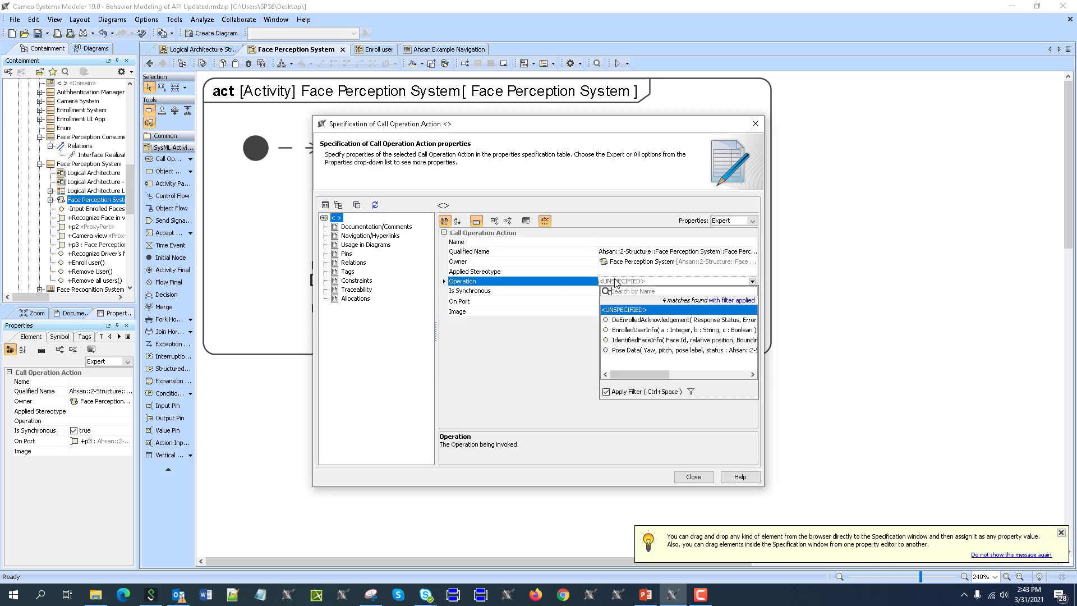
pyautogui.click(635, 330)
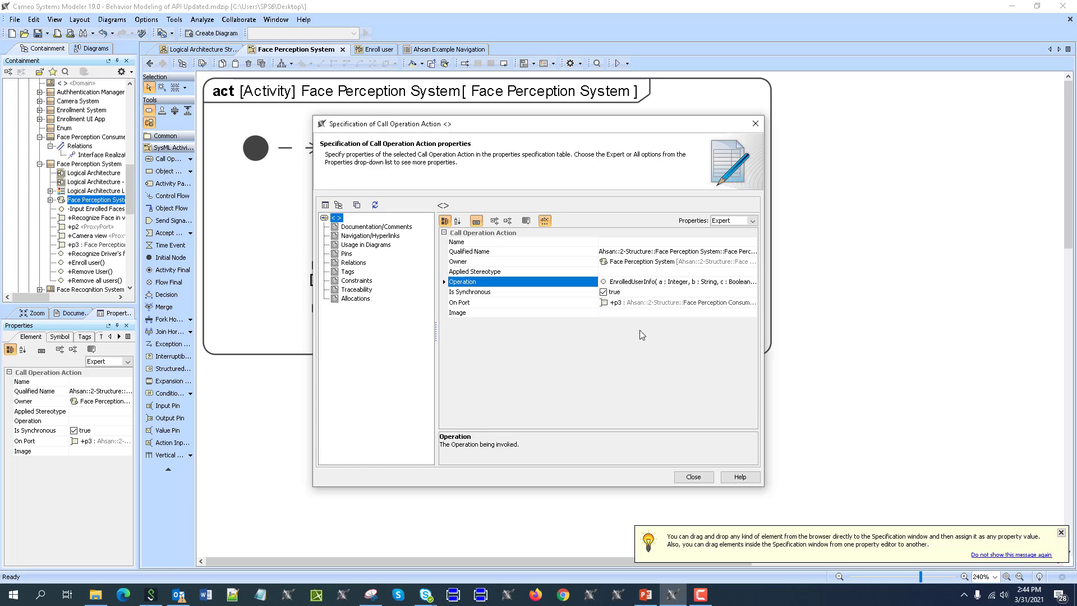
pyautogui.click(681, 477)
pyautogui.moveTo(364, 324); pyautogui.dragTo(432, 343)
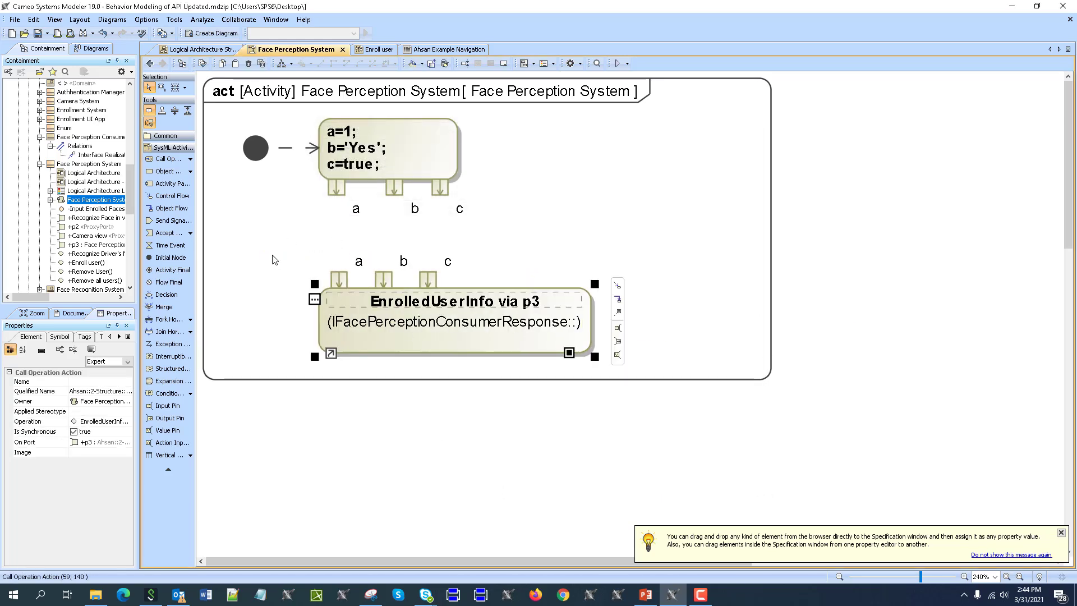
# Step: Connect output pins a, b and c to the matching input pins of the EnrolledUserInfo call action with object flows
pyautogui.click(337, 194)
pyautogui.moveTo(372, 182); pyautogui.dragTo(339, 279)
pyautogui.click(394, 187)
pyautogui.moveTo(394, 191); pyautogui.dragTo(386, 281)
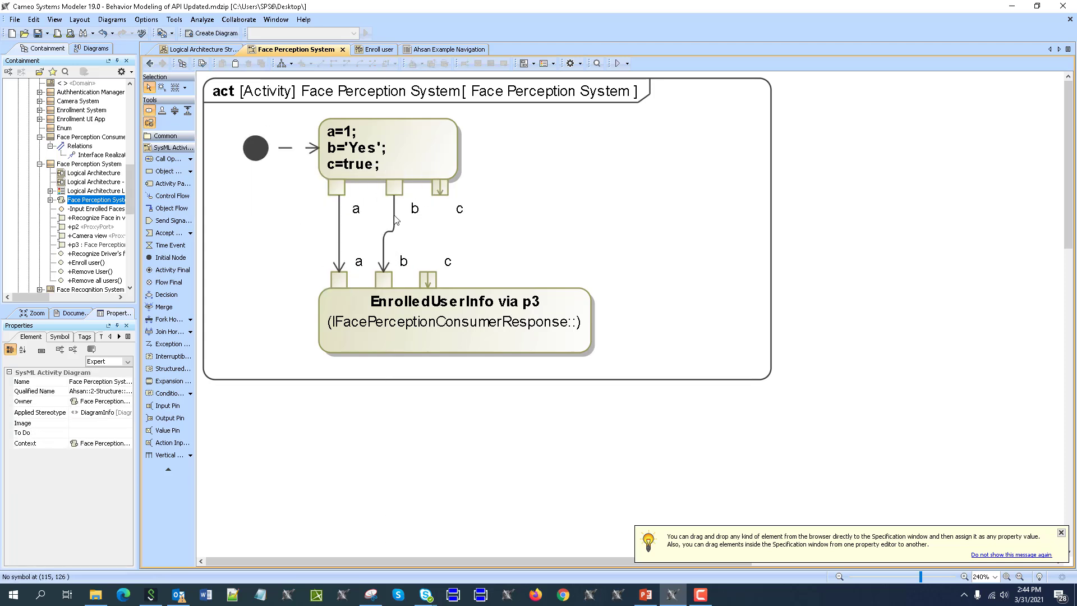
pyautogui.click(440, 187)
pyautogui.moveTo(441, 194); pyautogui.dragTo(429, 277)
pyautogui.click(390, 331)
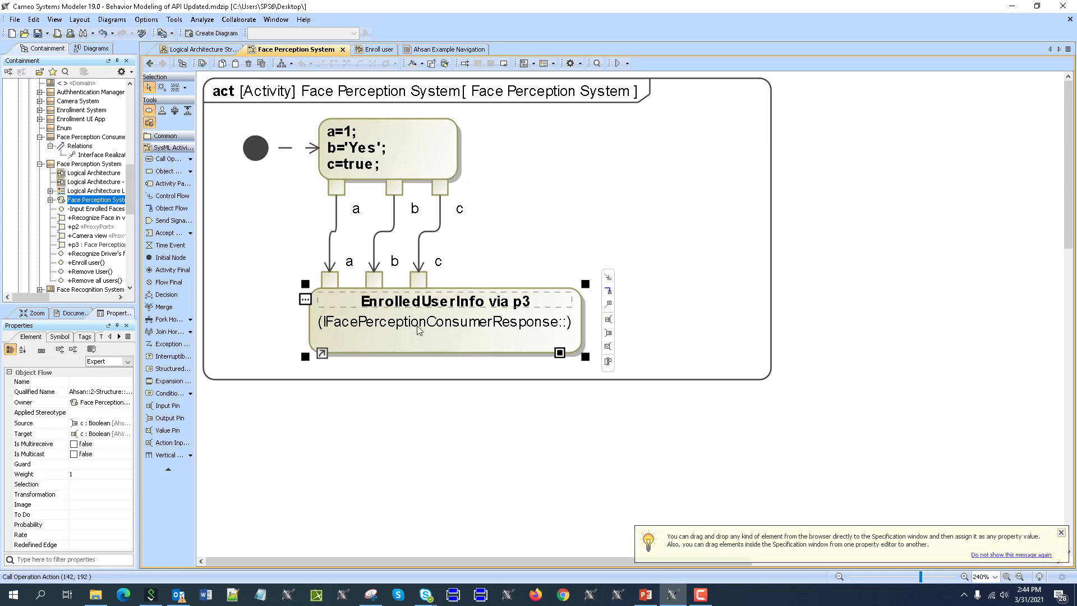
# Step: Return to the 2-Structure diagram and place the Face Perception System activity diagram below the Face Perception System block
pyautogui.click(150, 64)
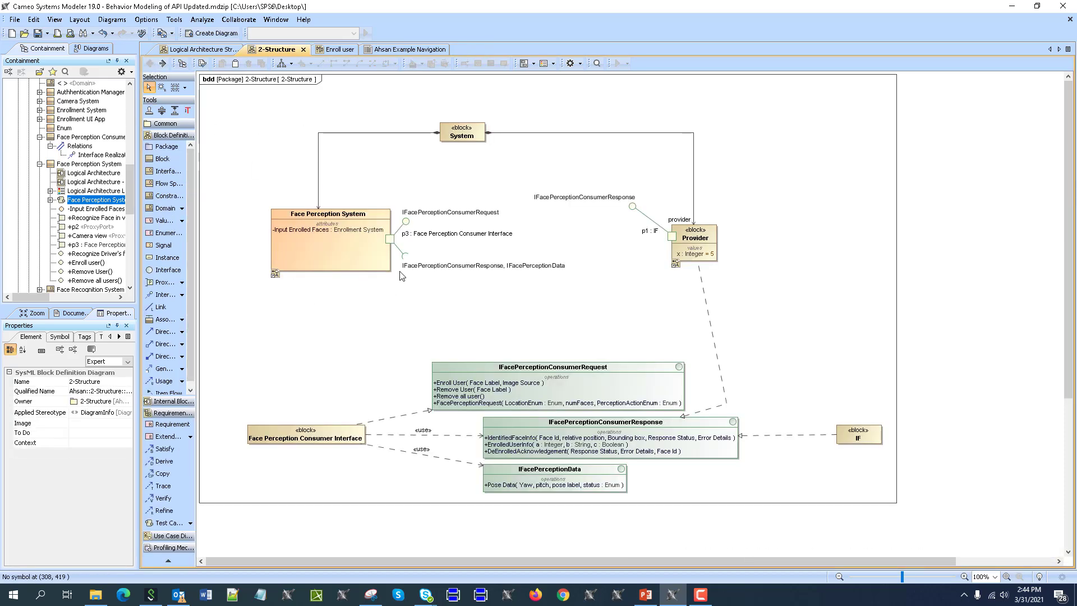
pyautogui.click(51, 200)
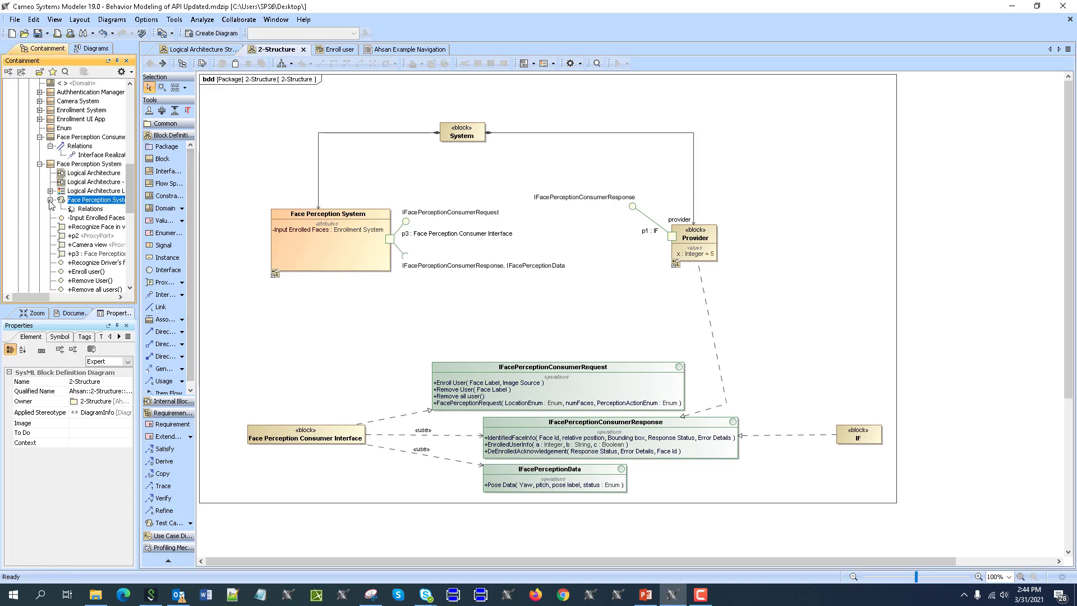
pyautogui.moveTo(91, 221); pyautogui.dragTo(294, 337)
pyautogui.press('Escape')
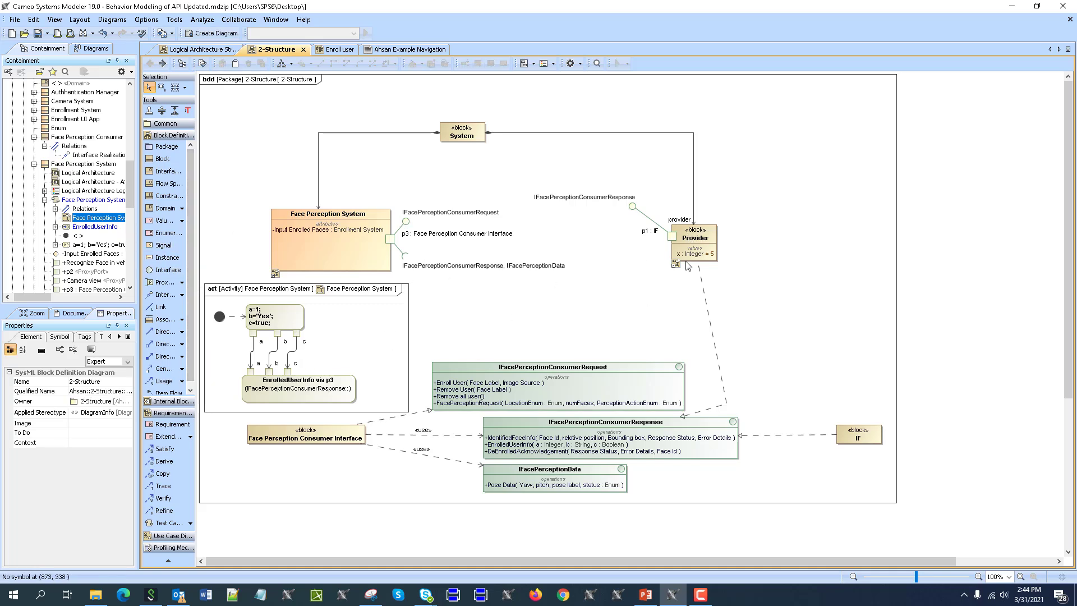
# Step: Show the Operations compartment on the Provider block and keep its Values compartment displayed
pyautogui.click(696, 238)
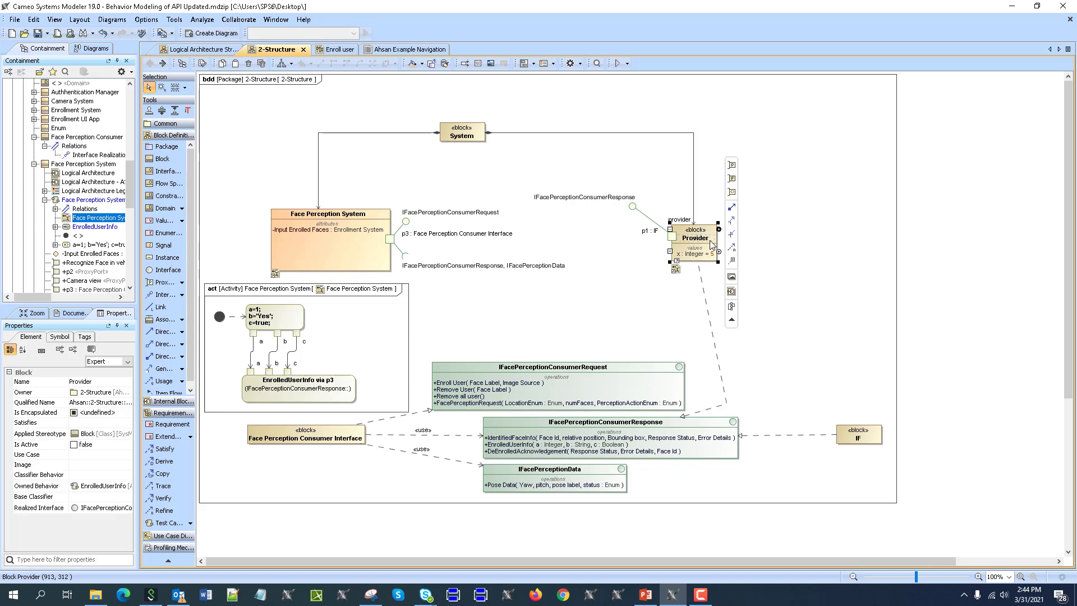
pyautogui.click(671, 231)
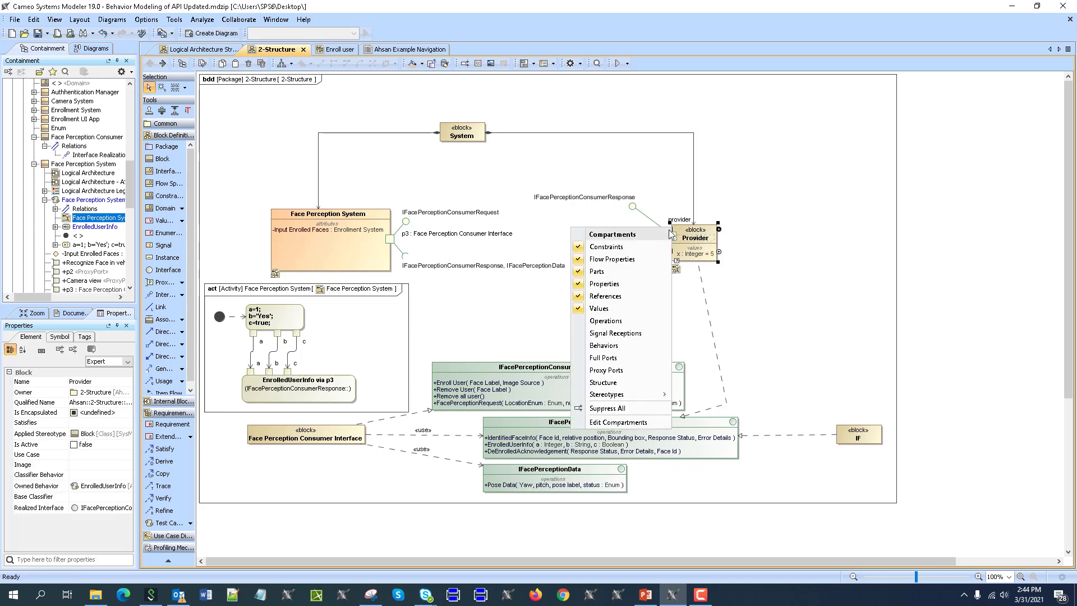
pyautogui.click(606, 320)
pyautogui.click(588, 308)
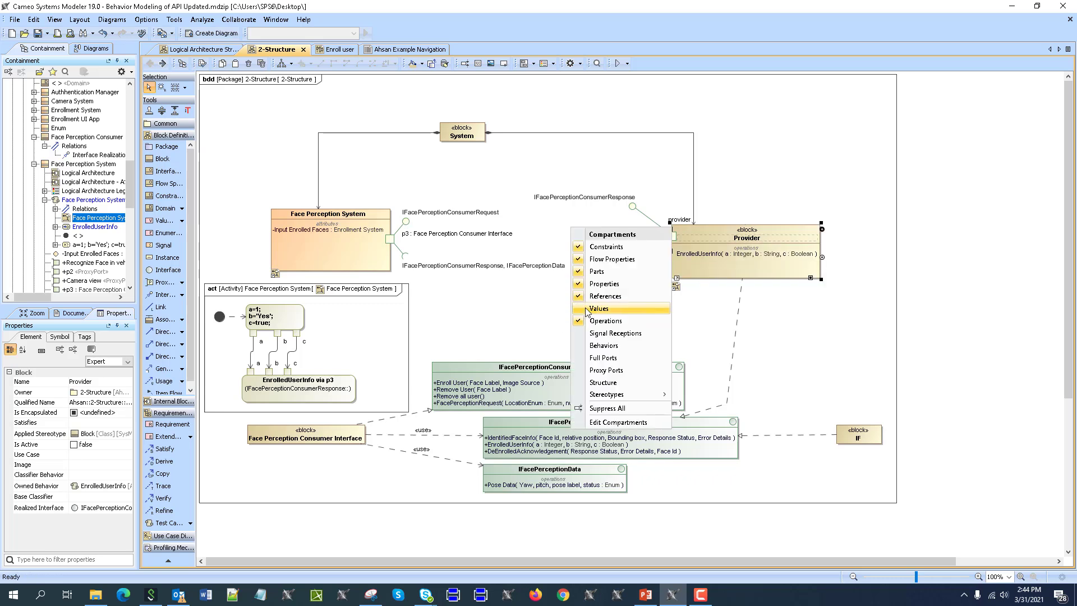
pyautogui.click(578, 309)
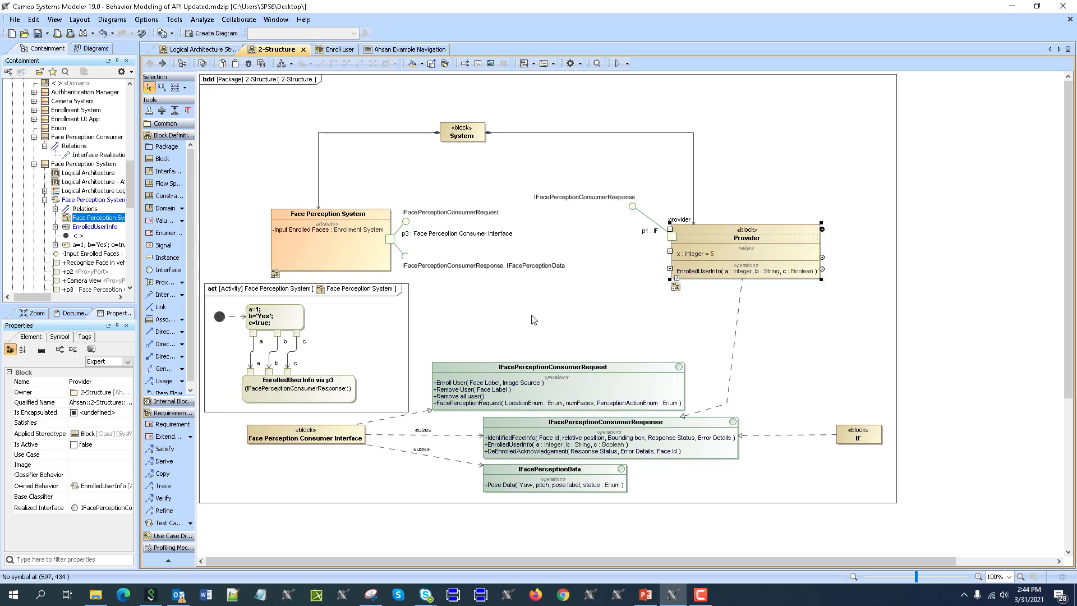
# Step: Locate Provider's EnrolledUserInfo activity diagram in the containment tree and place it below the Provider block on 2-Structure
pyautogui.doubleClick(706, 231)
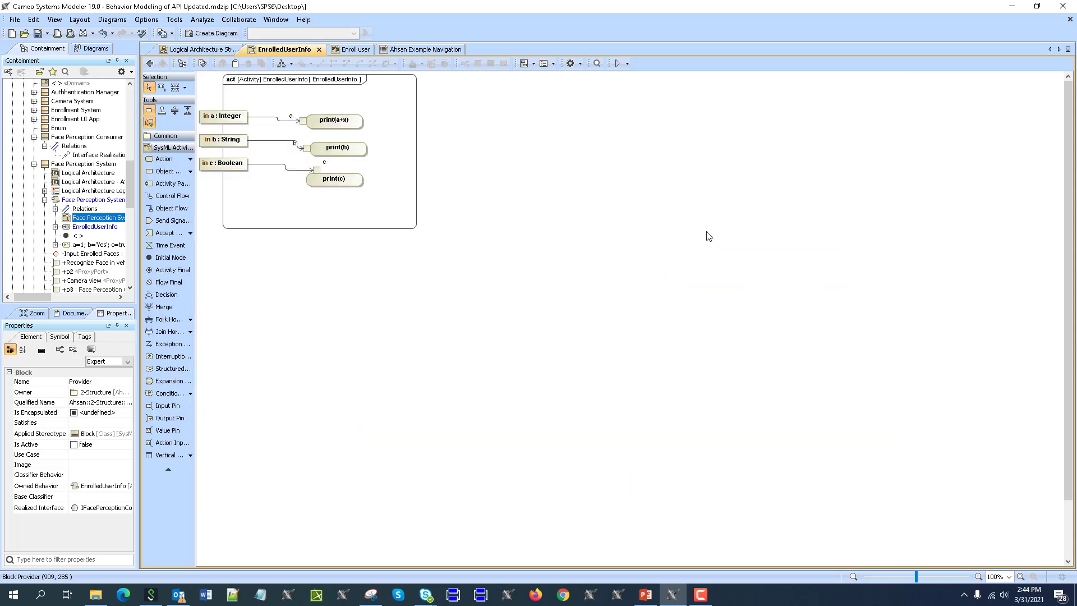
pyautogui.rightClick(392, 216)
pyautogui.click(449, 250)
pyautogui.click(150, 62)
pyautogui.moveTo(791, 112); pyautogui.dragTo(664, 308)
# Step: Move the three interface blocks, Face Perception Consumer Interface and IF further down to make room for the activity diagrams
pyautogui.click(539, 503)
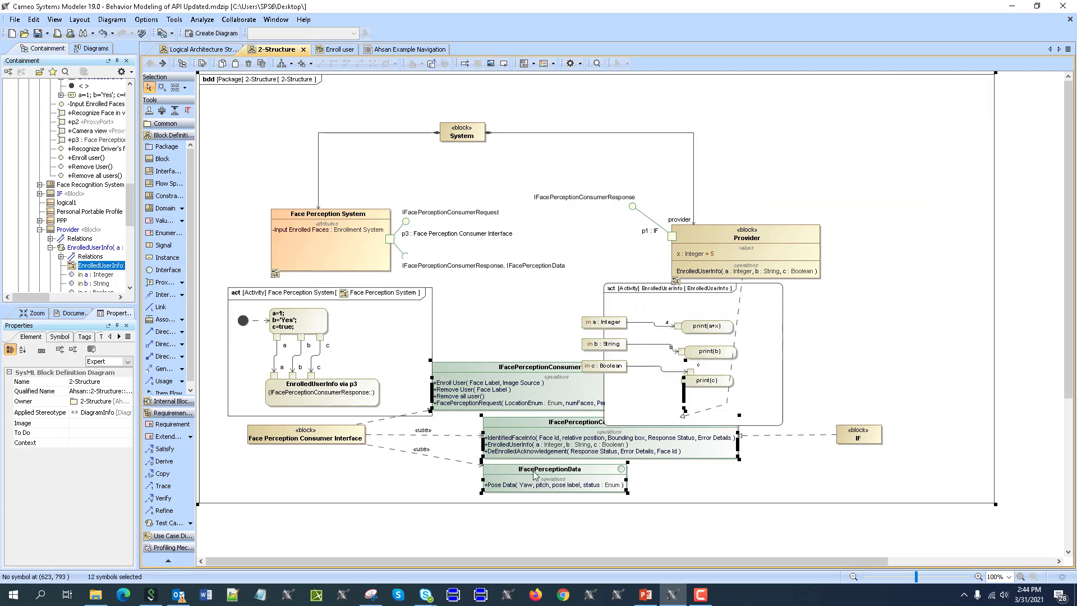
pyautogui.moveTo(518, 391); pyautogui.dragTo(511, 486)
pyautogui.moveTo(306, 437); pyautogui.dragTo(290, 509)
pyautogui.moveTo(858, 435); pyautogui.dragTo(839, 530)
# Step: Reroute Provider's interface realization line around the EnrolledUserInfo diagram and shift that diagram clear of the line
pyautogui.moveTo(689, 449); pyautogui.dragTo(781, 490)
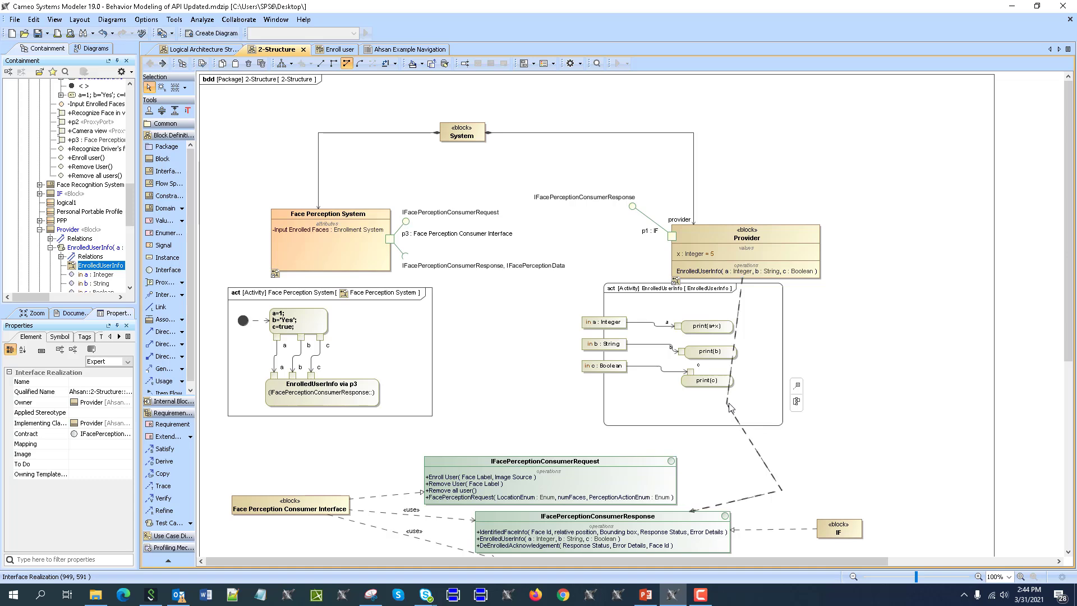
pyautogui.moveTo(730, 406); pyautogui.dragTo(815, 392)
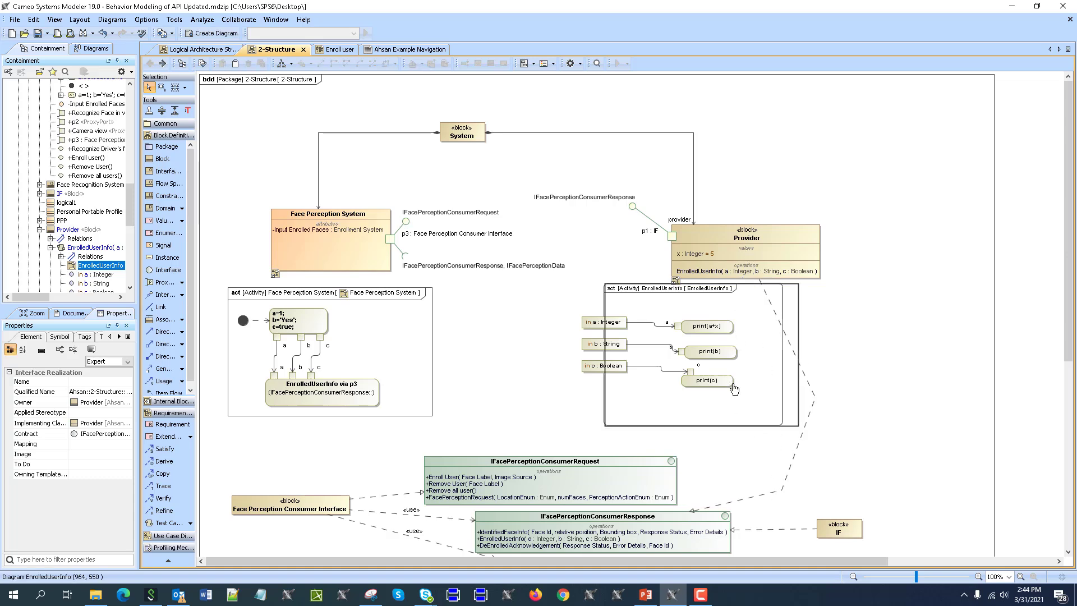
pyautogui.moveTo(738, 384); pyautogui.dragTo(707, 400)
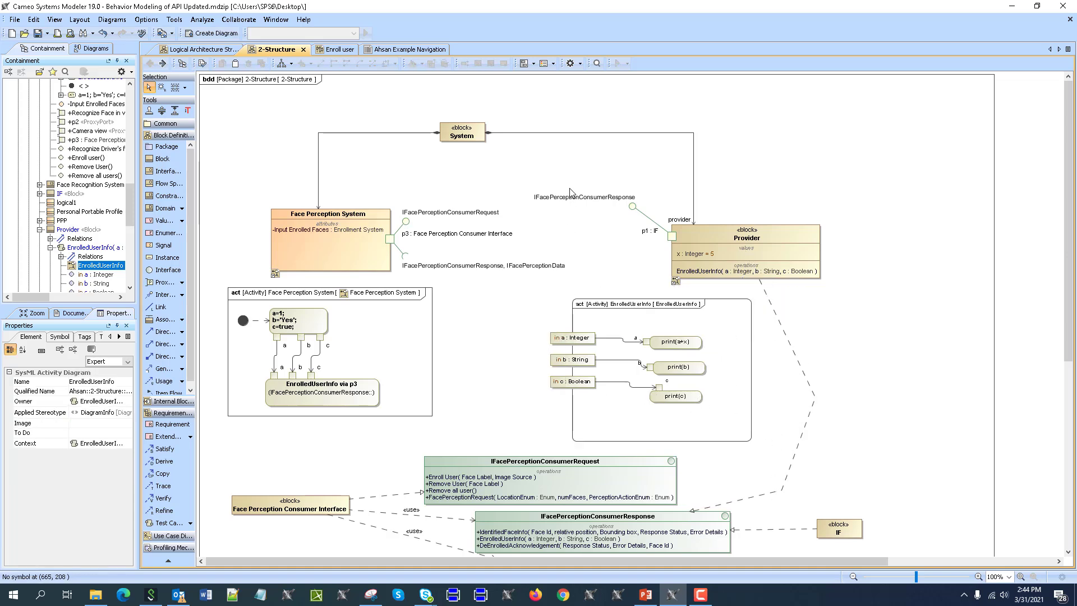
# Step: Create an internal block diagram for System displaying provider with port p1 and Face Perception System with port p3
pyautogui.click(475, 133)
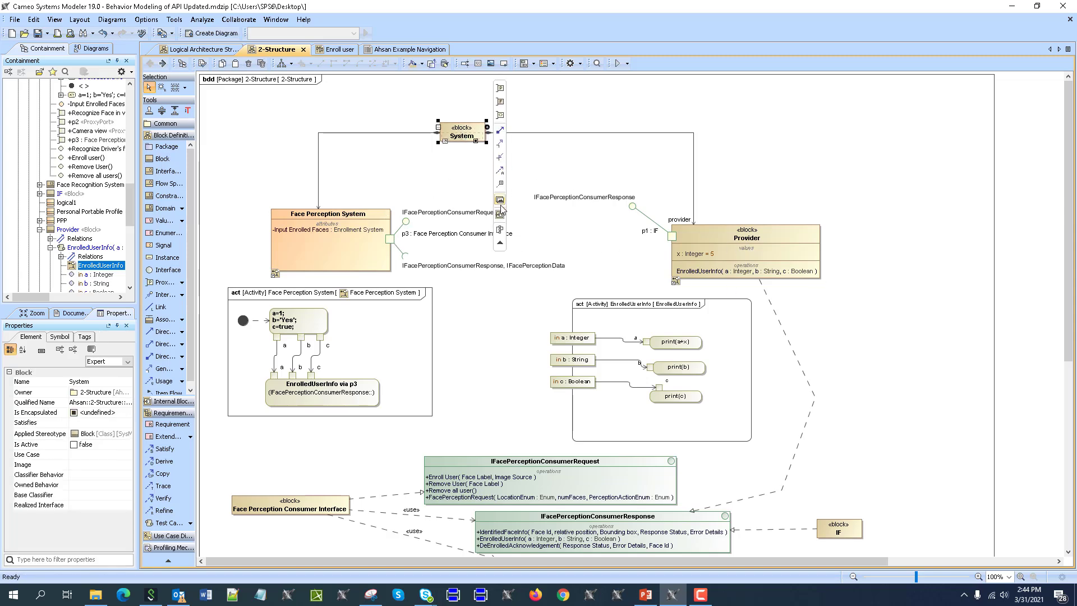
pyautogui.click(500, 216)
pyautogui.click(361, 253)
pyautogui.click(361, 242)
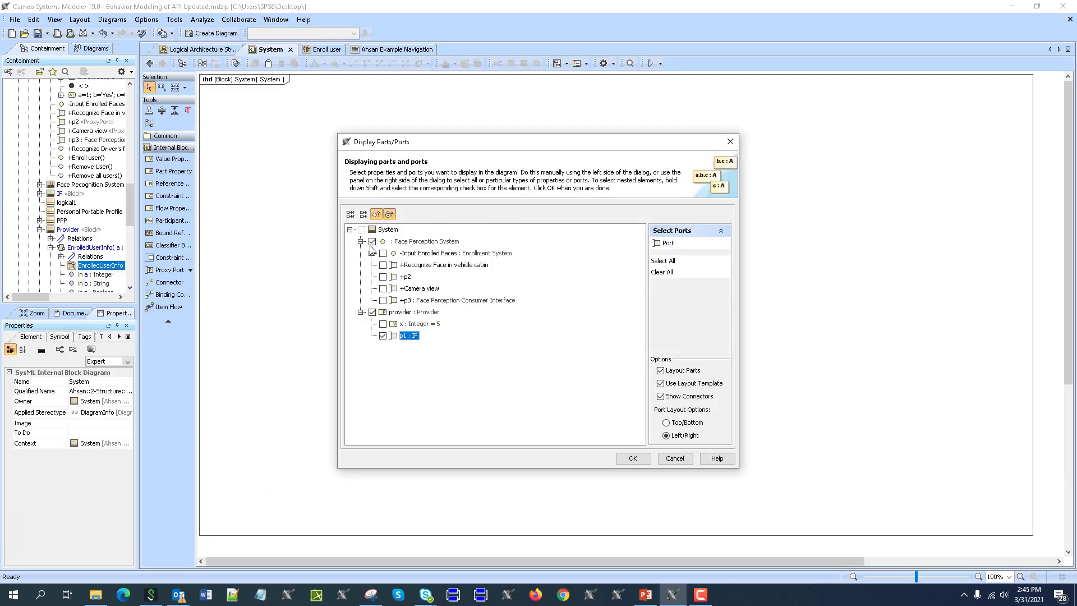
pyautogui.click(392, 301)
pyautogui.click(633, 458)
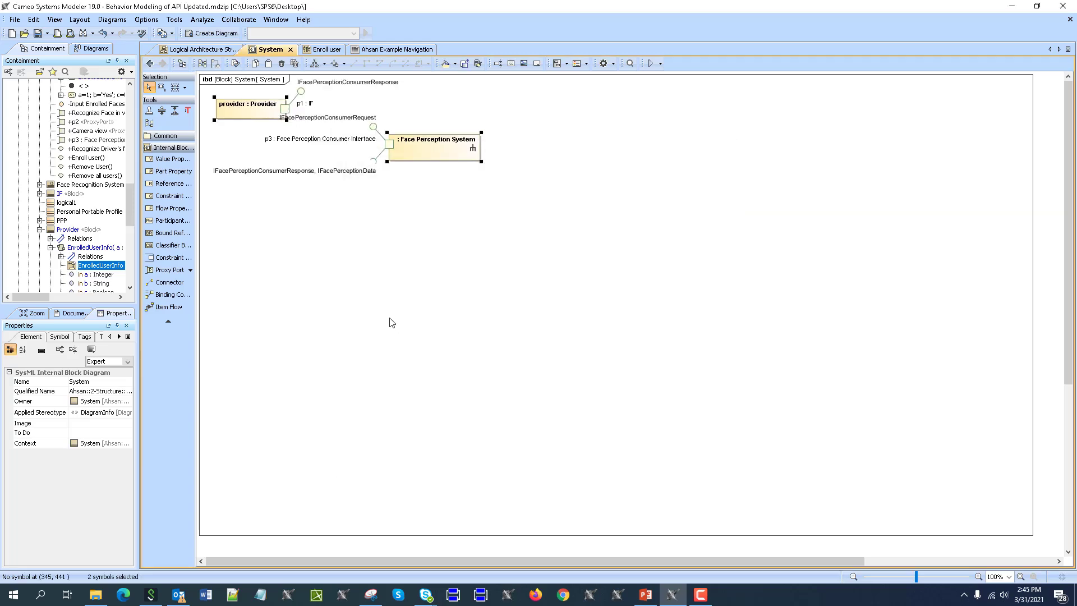
# Step: Move the Face Perception System part away from provider and connect its port p3 to provider's port p1
pyautogui.moveTo(469, 150); pyautogui.dragTo(601, 151)
pyautogui.moveTo(250, 114)
pyautogui.mouseDown()
pyautogui.moveTo(247, 133)
pyautogui.moveTo(527, 149)
pyautogui.mouseUp()
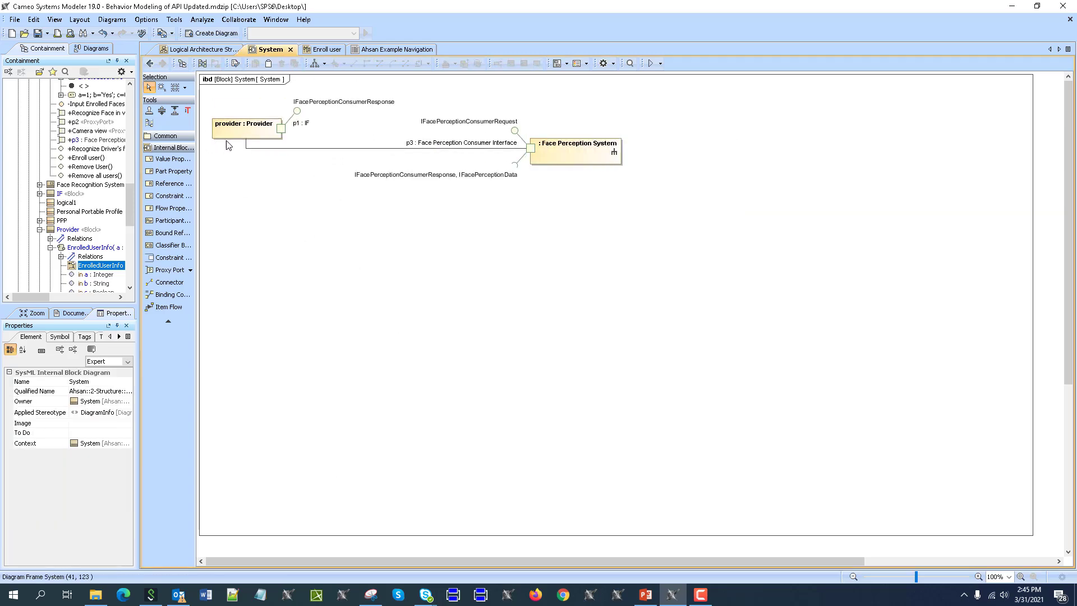
pyautogui.moveTo(246, 148); pyautogui.dragTo(284, 128)
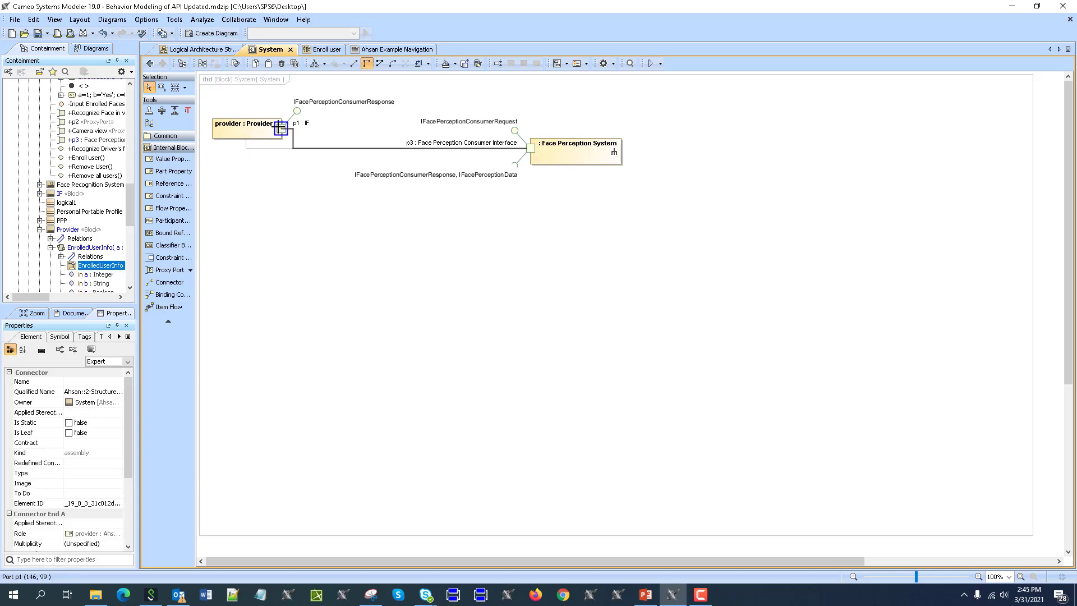
# Step: Check the provided and required interfaces of provider's port p1 in its specification
pyautogui.click(282, 128)
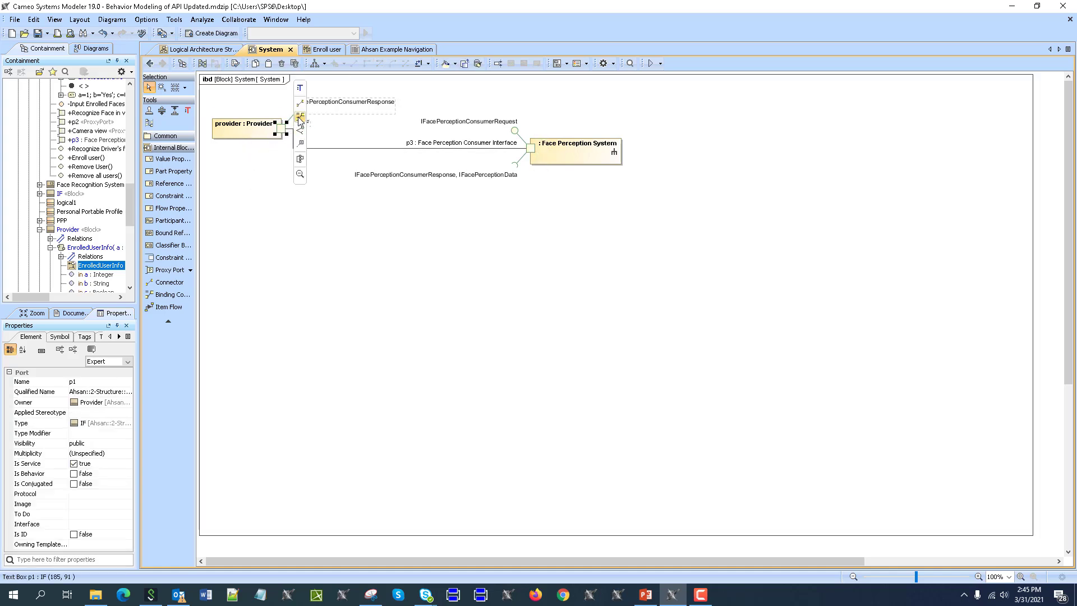
pyautogui.click(300, 119)
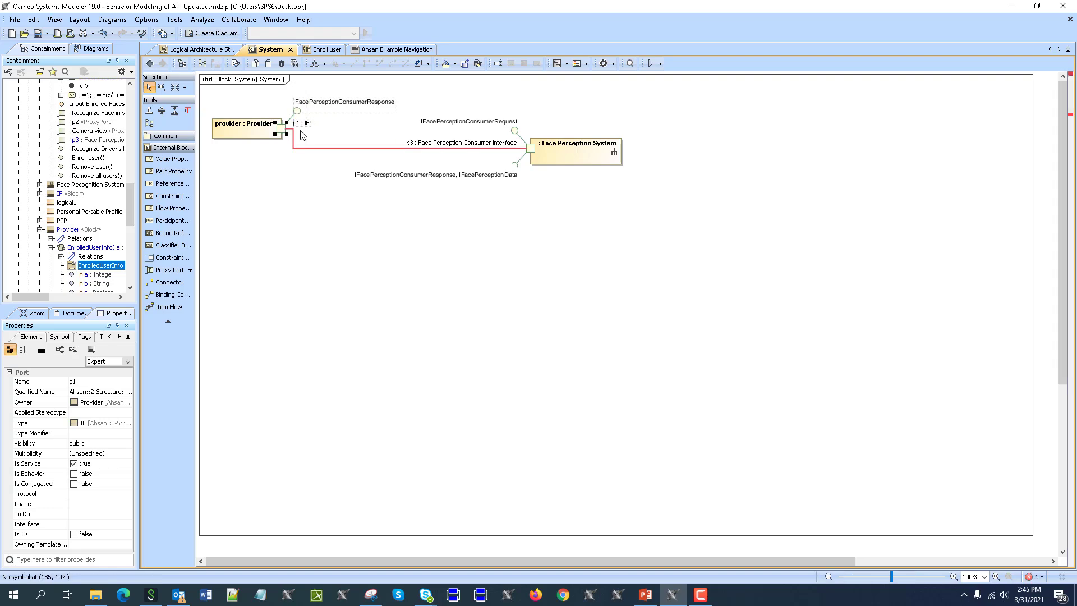
pyautogui.doubleClick(279, 131)
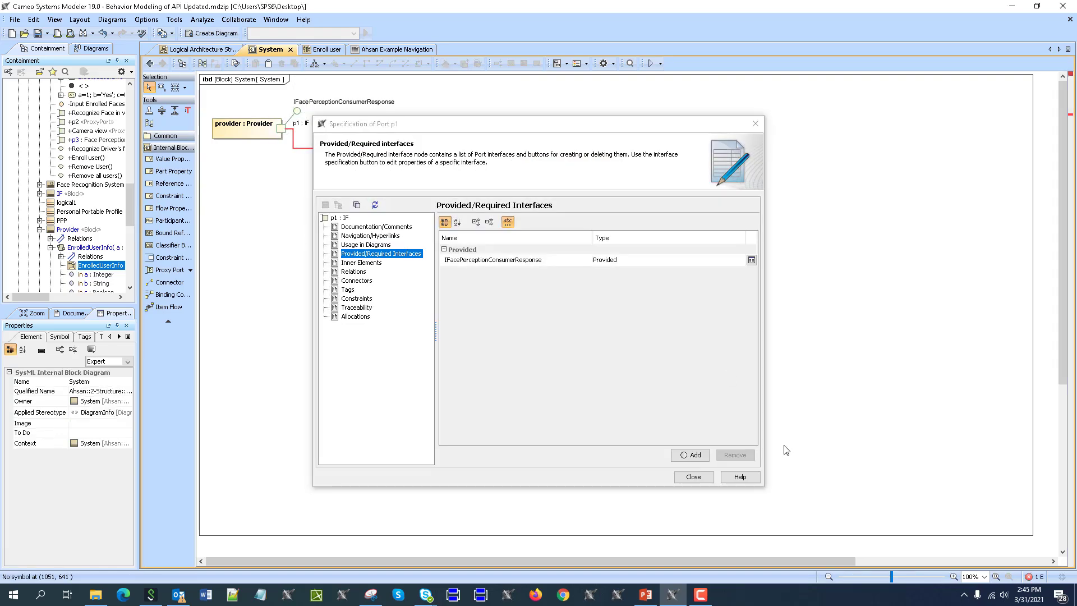
pyautogui.click(694, 478)
# Step: Shrink the System internal block diagram's frame to fit its connected parts and return to the 2-Structure diagram
pyautogui.click(673, 81)
pyautogui.moveTo(1026, 538); pyautogui.dragTo(719, 372)
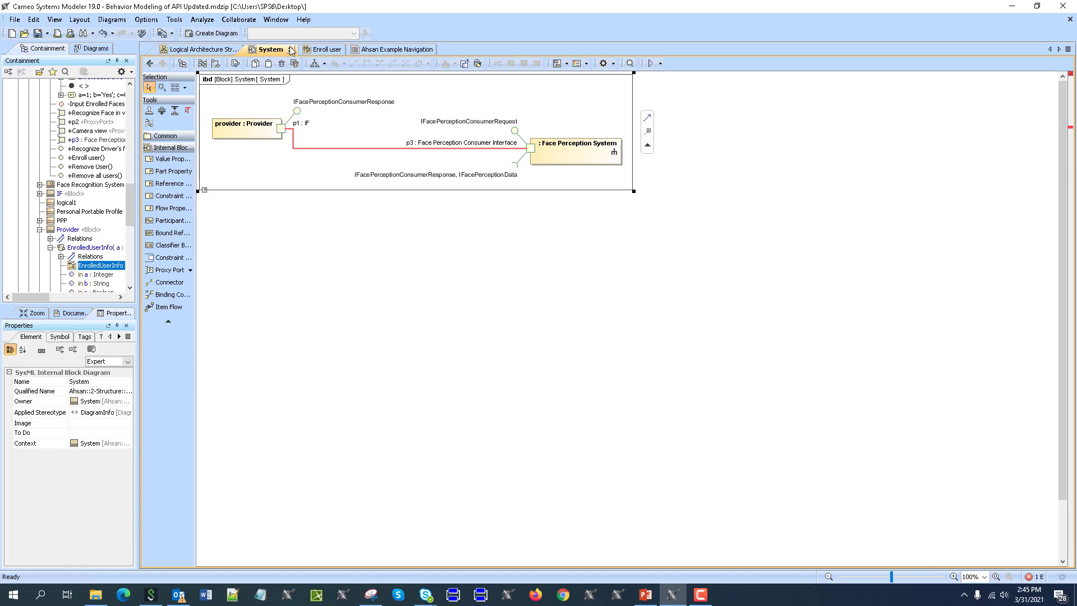
pyautogui.click(151, 63)
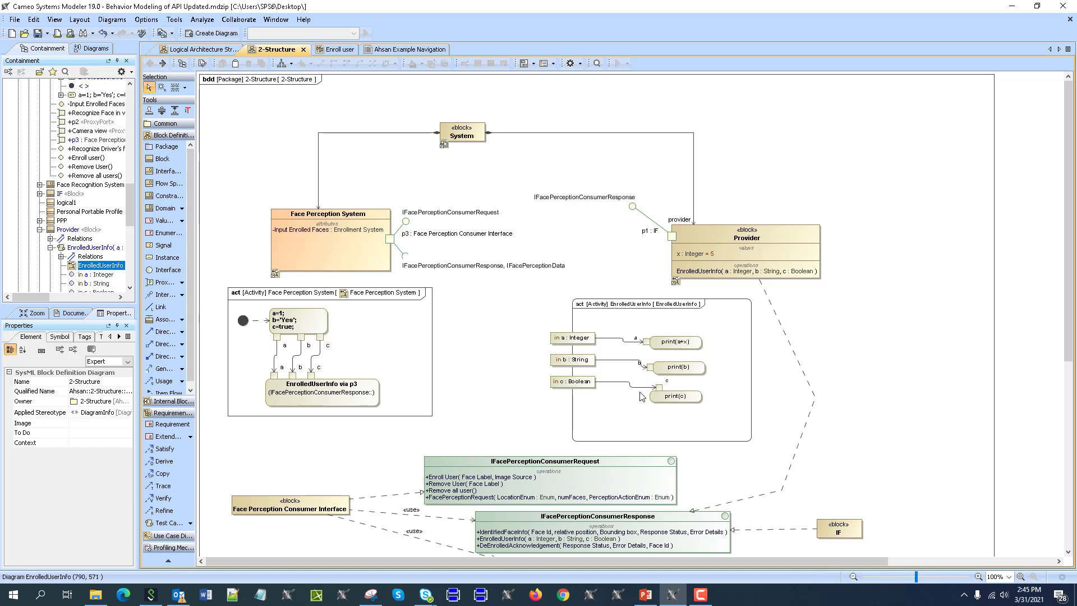
# Step: Simulate the Provider block on its own, terminate it, and rerun and terminate that simulation once more
pyautogui.rightClick(474, 132)
pyautogui.press('Escape')
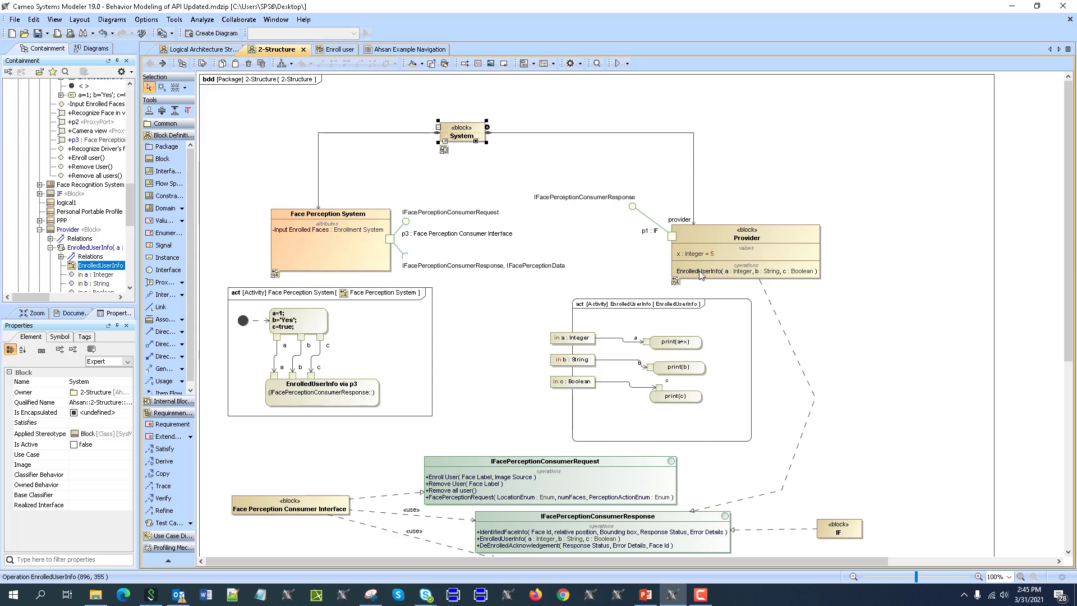
pyautogui.rightClick(691, 233)
pyautogui.moveTo(782, 427)
pyautogui.click(864, 426)
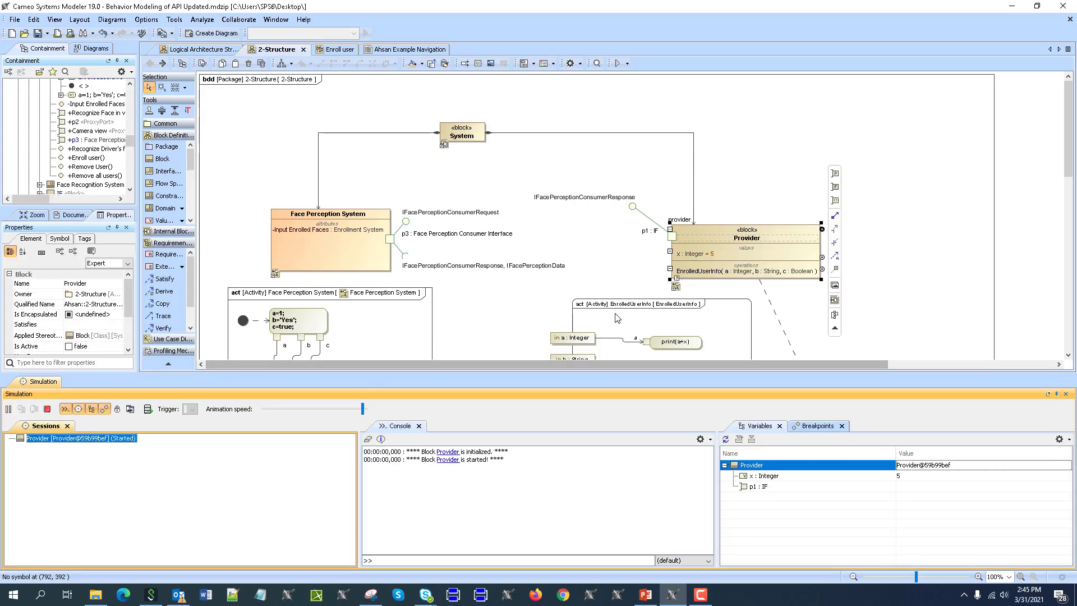
pyautogui.scroll(-3, 443, 331)
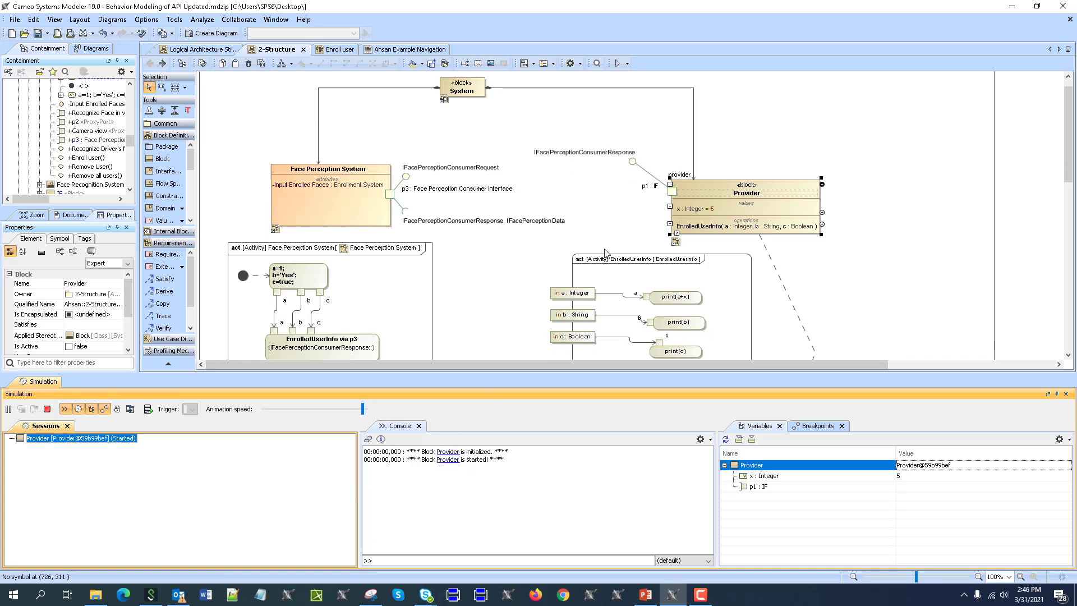
pyautogui.click(45, 409)
pyautogui.click(8, 410)
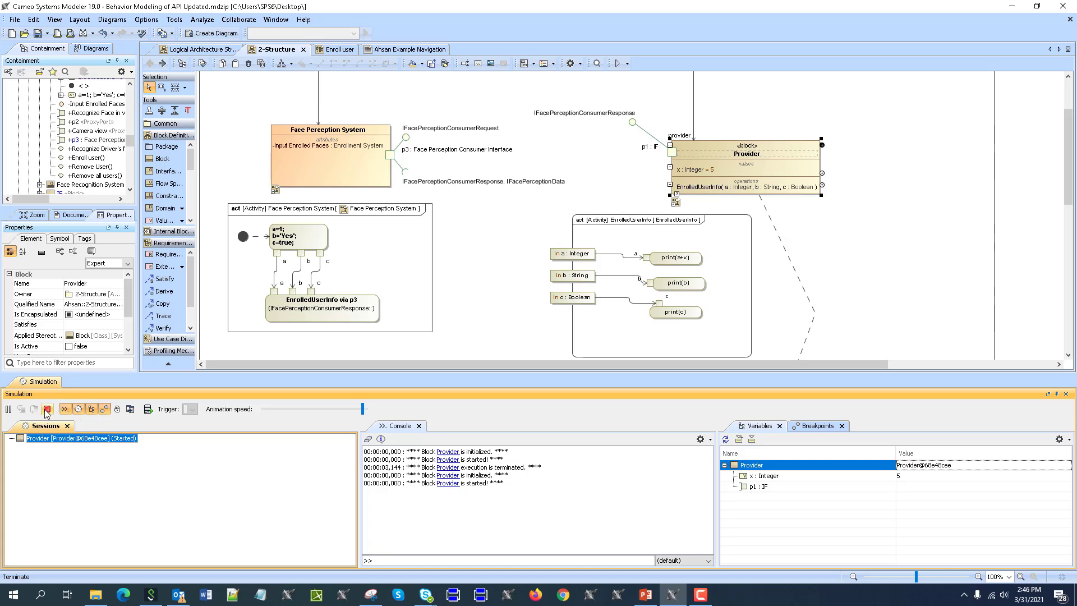
pyautogui.scroll(3, 840, 245)
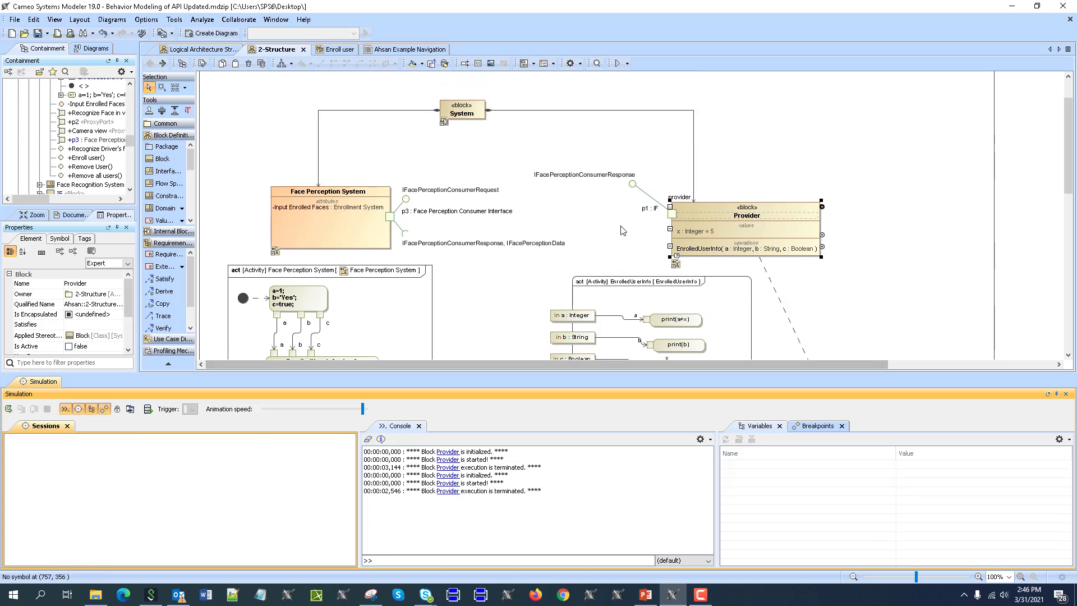
# Step: Simulate the System block and start its execution with the activity diagrams in view
pyautogui.rightClick(461, 115)
pyautogui.moveTo(538, 303)
pyautogui.click(627, 304)
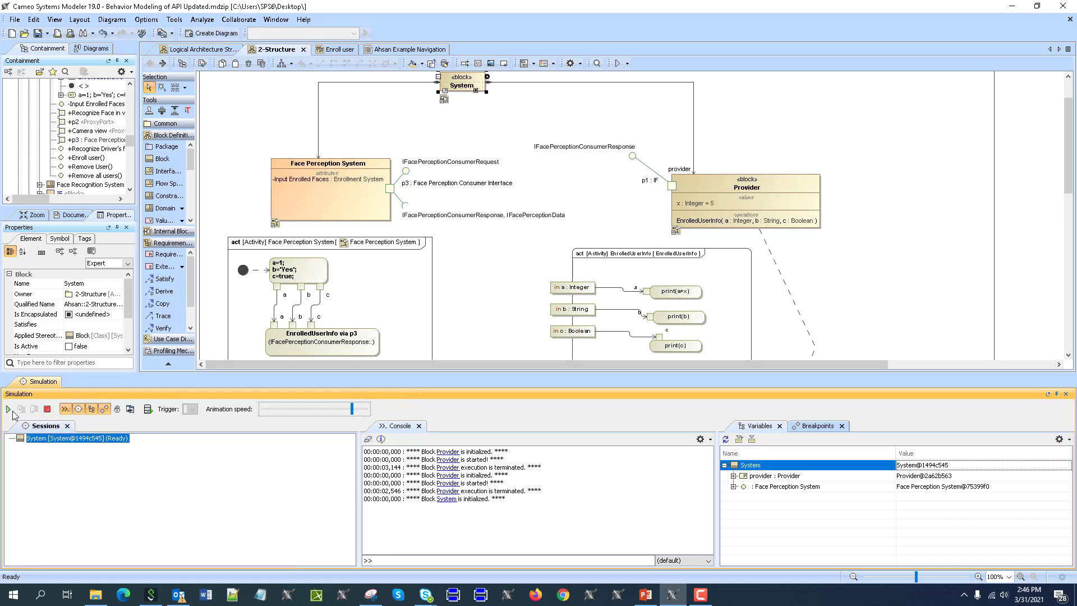
pyautogui.click(9, 410)
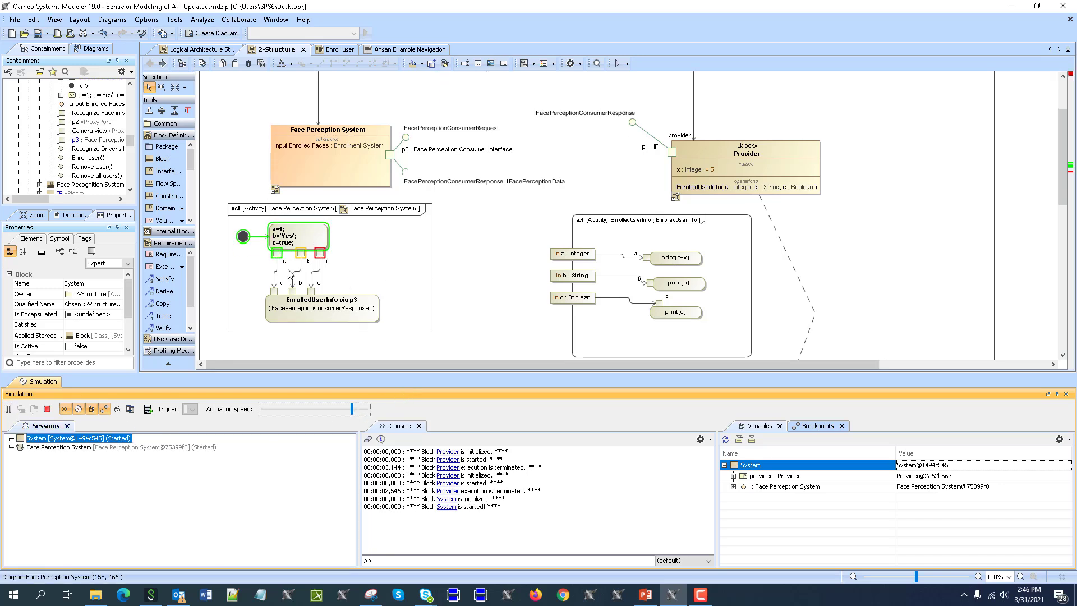
# Step: Slow down the simulation animation and follow the System execution from Face Perception System's activity into Provider's EnrolledUserInfo activity
pyautogui.click(346, 410)
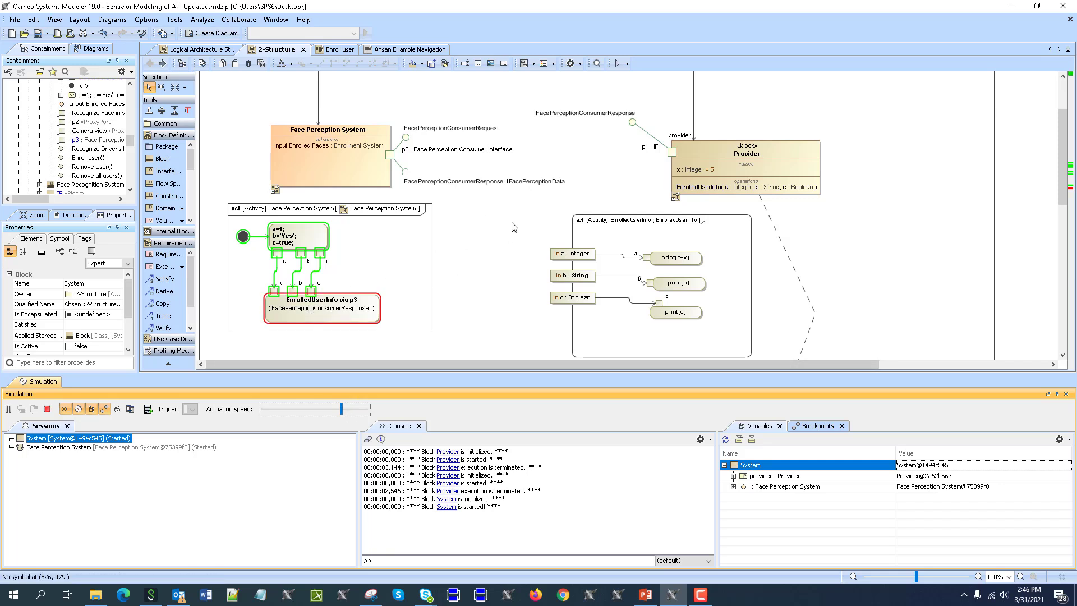
pyautogui.scroll(3, 492, 261)
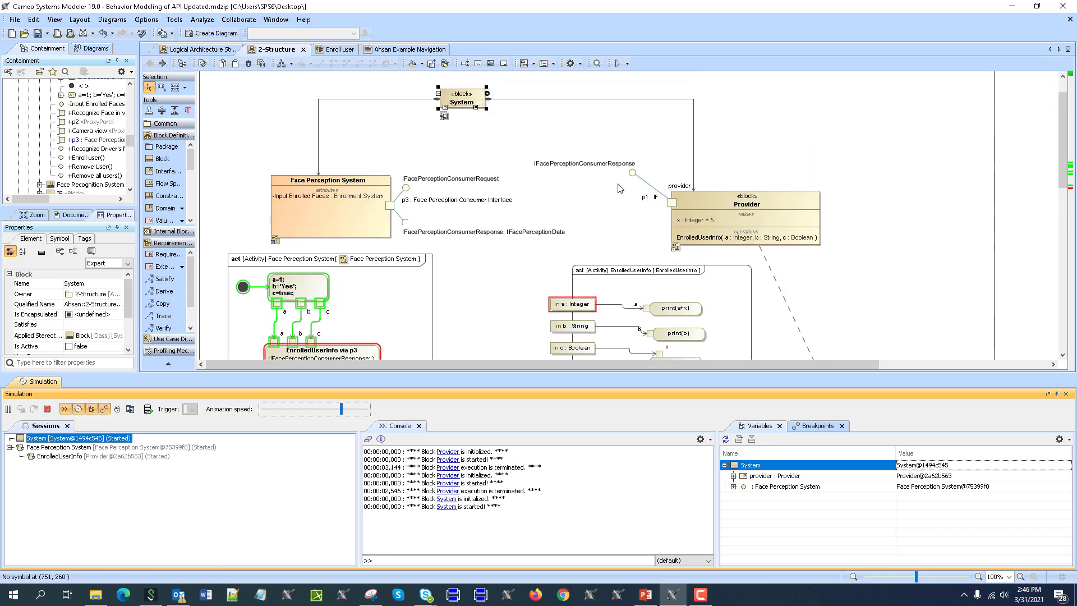
pyautogui.scroll(-3, 613, 203)
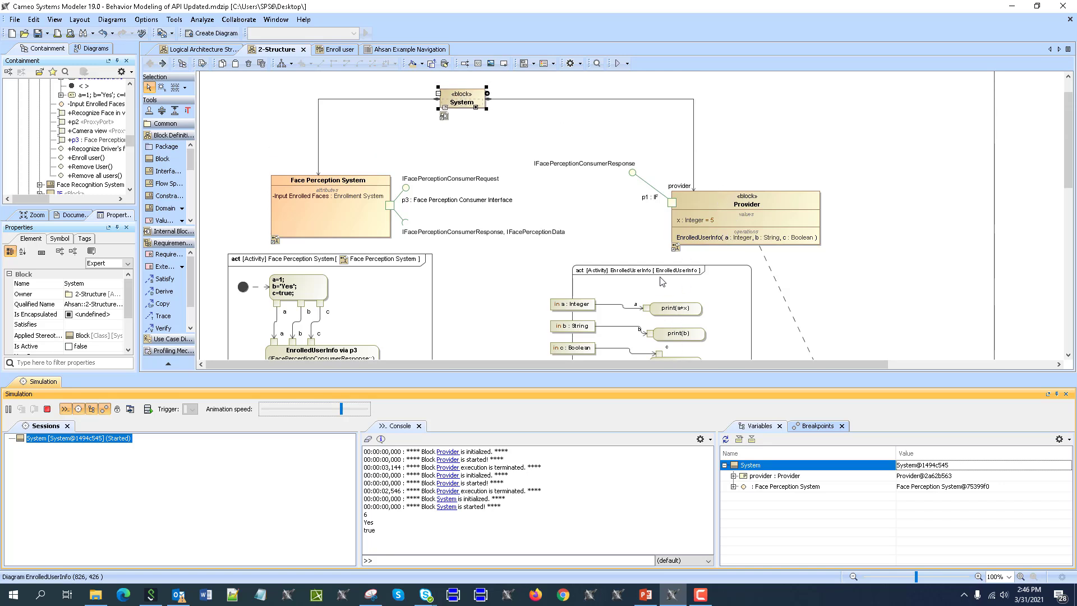
# Step: Restart the System block's simulation so that it is ready to run, and clear the simulation console
pyautogui.rightClick(742, 466)
pyautogui.click(606, 487)
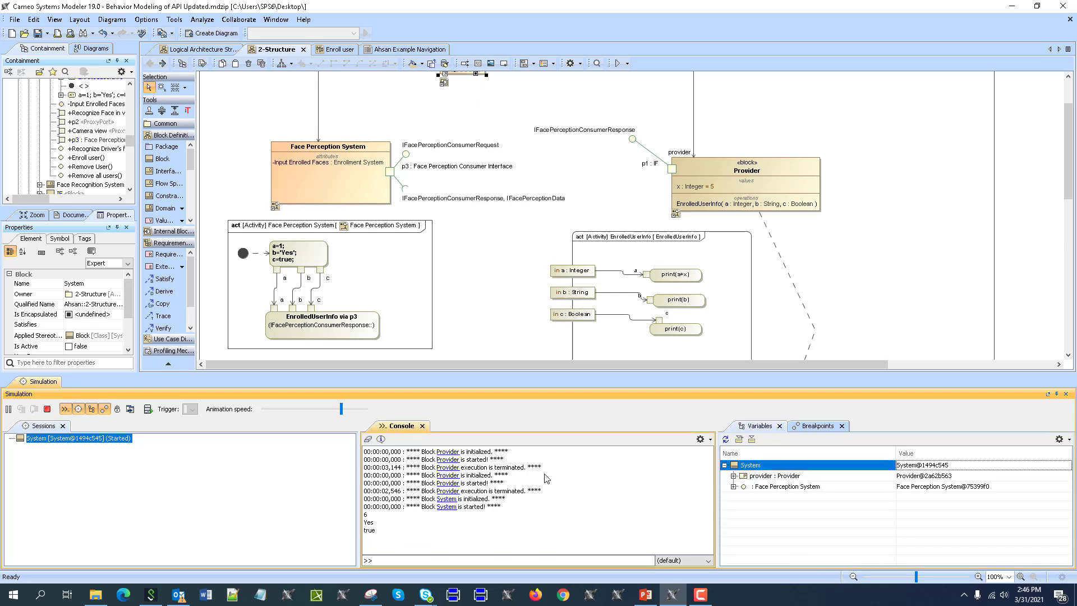
pyautogui.click(47, 409)
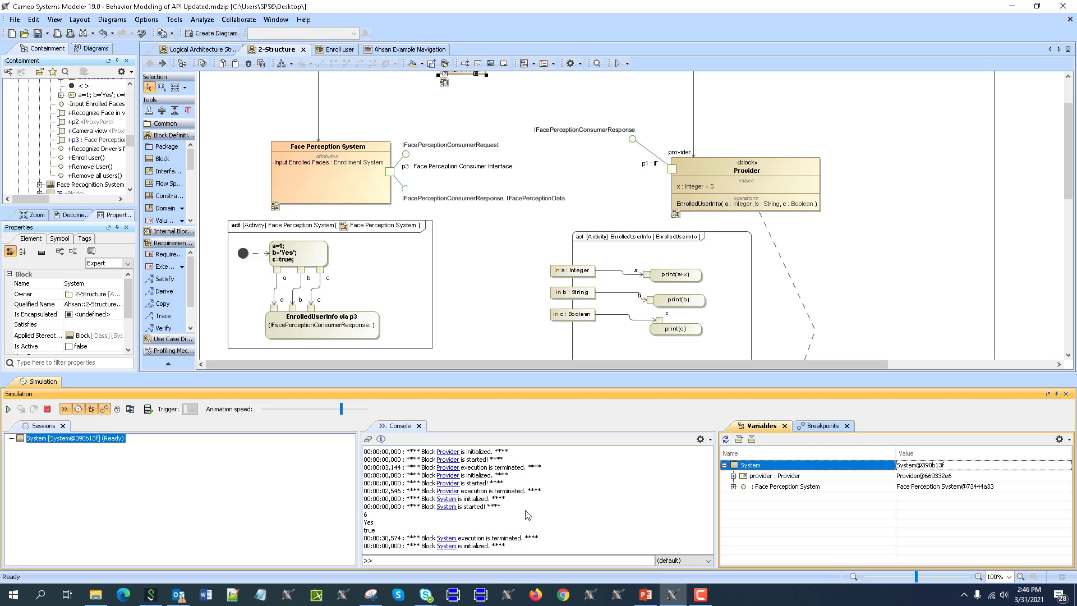
pyautogui.click(368, 439)
# Step: Create a sequence diagram from the System runtime object and place it in a separate pane beside the 2-Structure diagram
pyautogui.rightClick(756, 467)
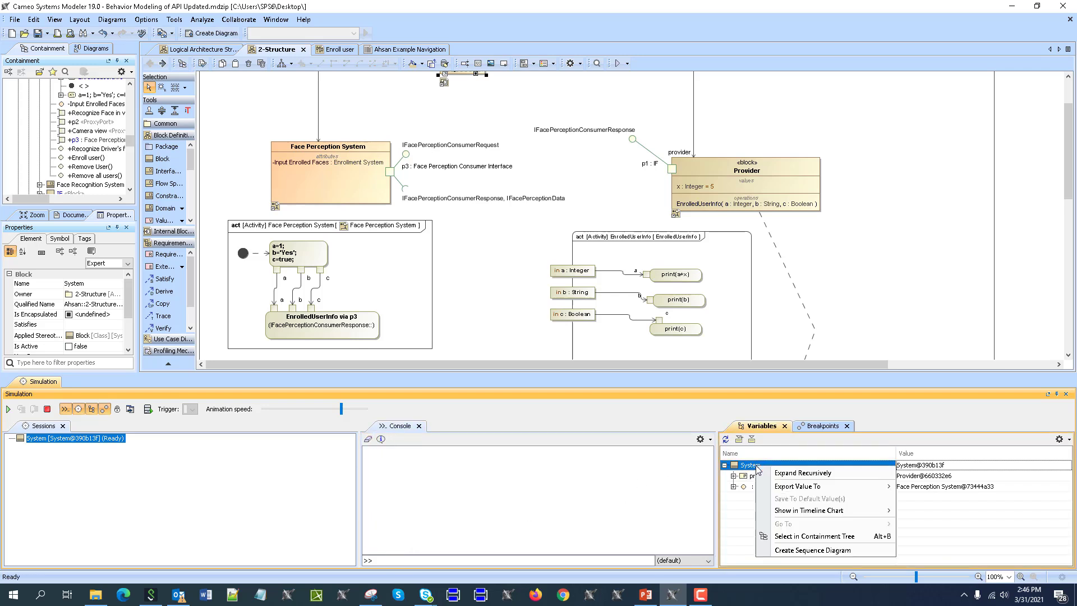
pyautogui.click(813, 550)
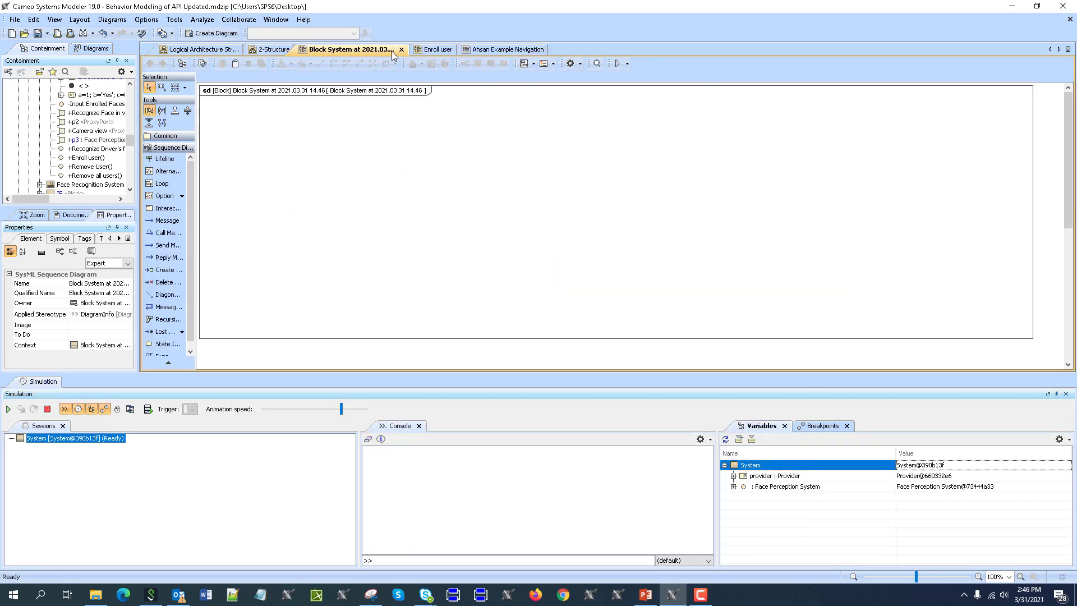
pyautogui.moveTo(844, 129); pyautogui.dragTo(843, 131)
pyautogui.click(867, 149)
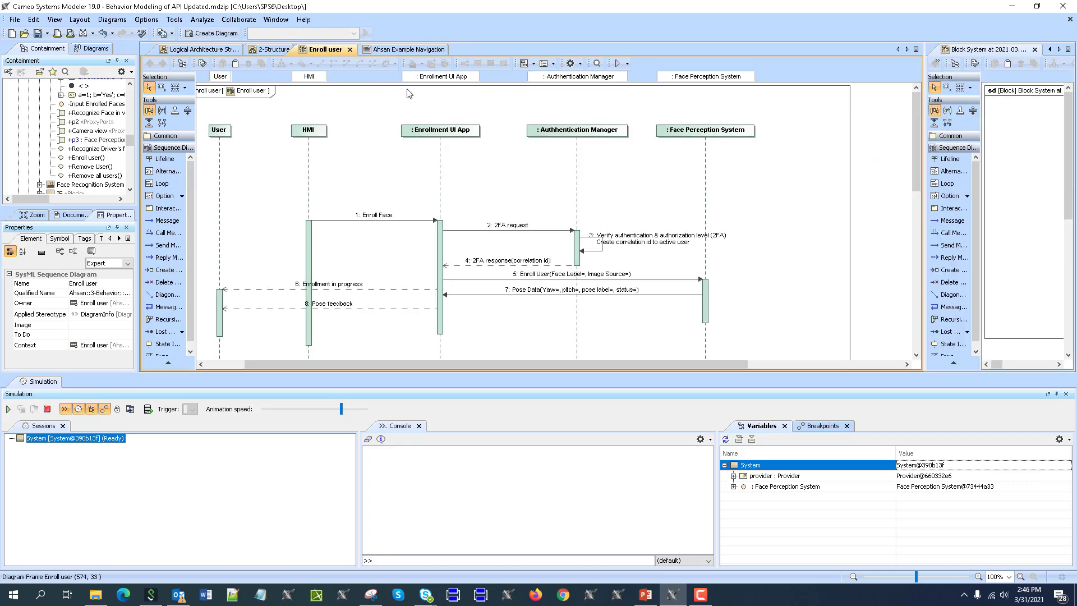
pyautogui.click(224, 53)
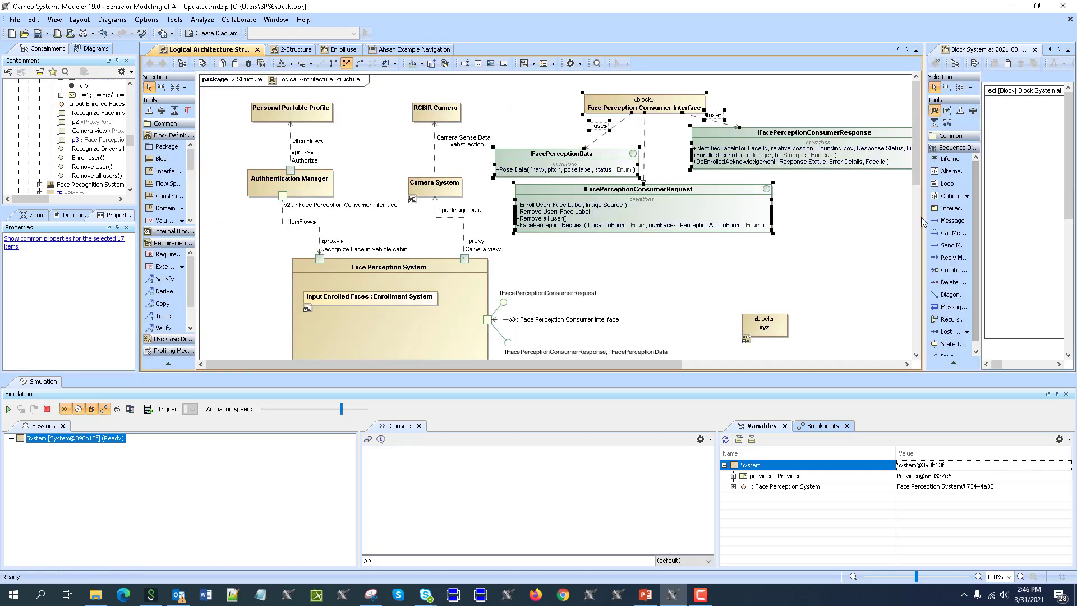
pyautogui.moveTo(925, 220); pyautogui.dragTo(803, 230)
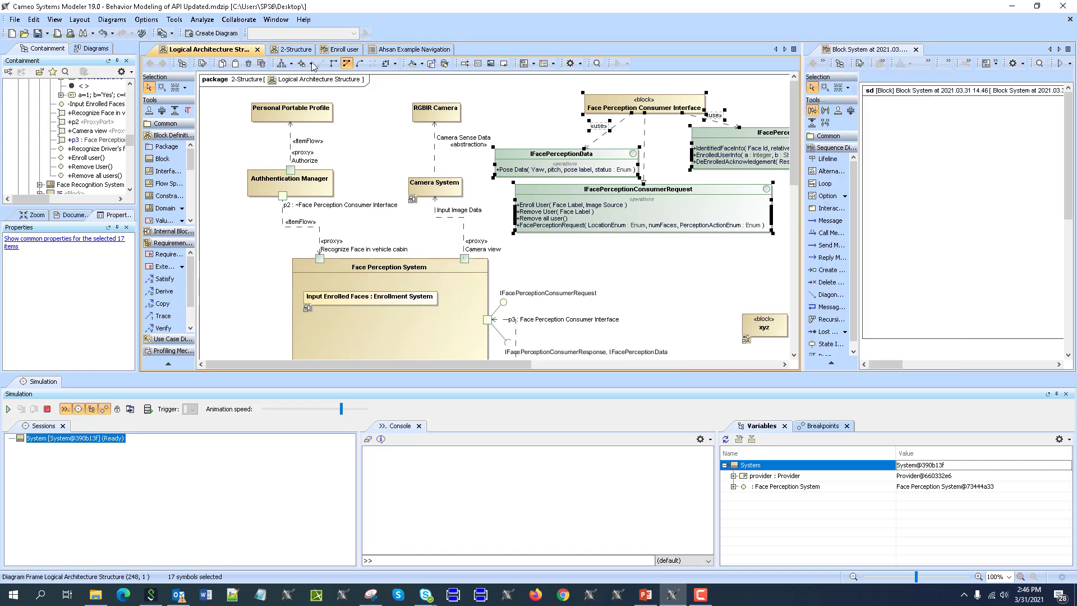
pyautogui.click(284, 51)
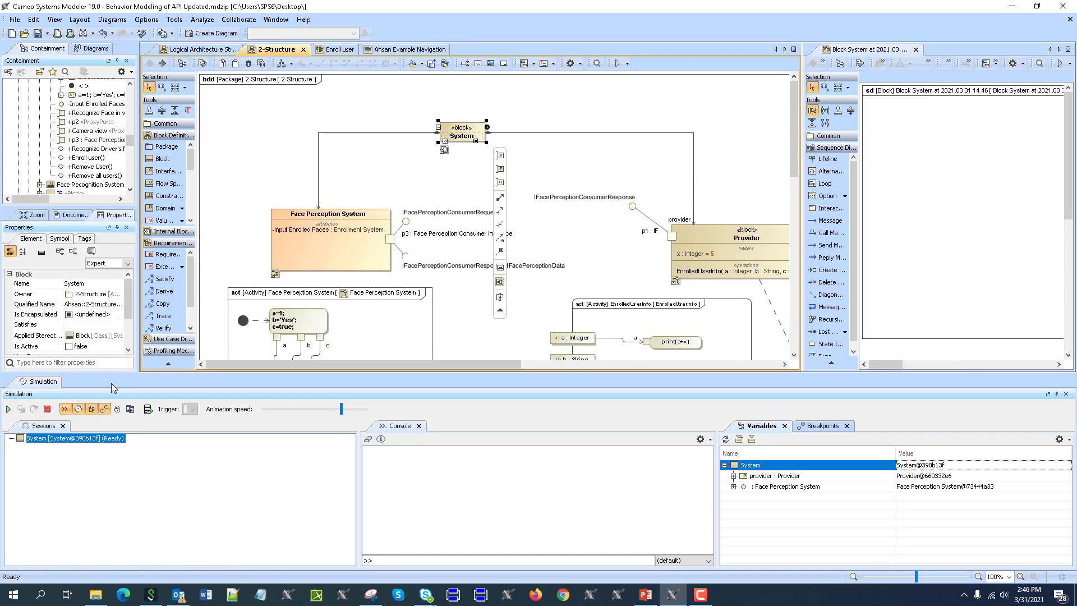
# Step: Run the System simulation to record its messages in the sequence diagram, widening that diagram's pane while following the activities
pyautogui.click(9, 409)
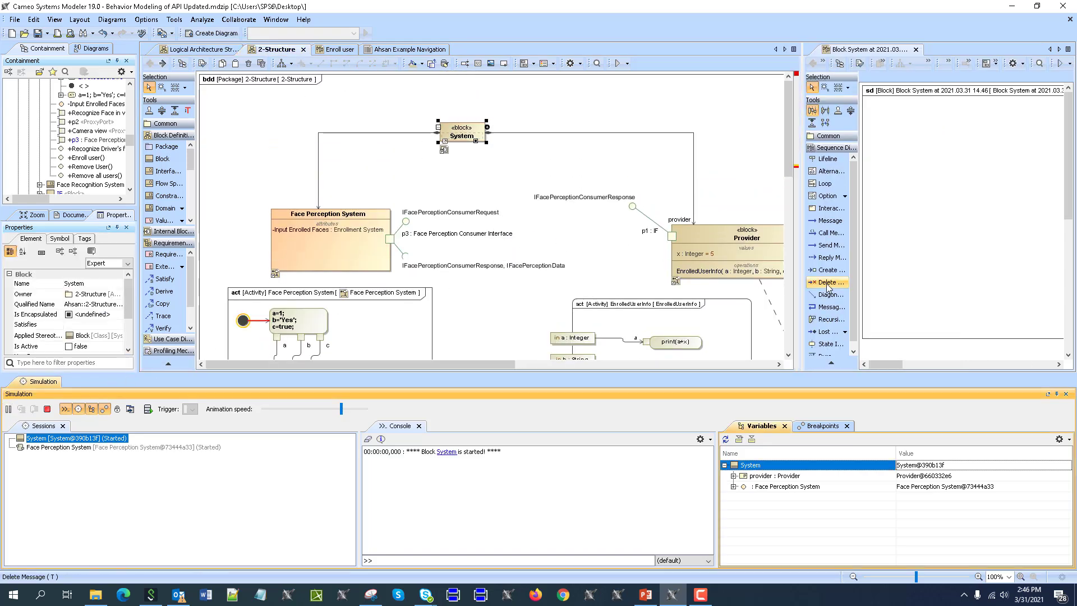
pyautogui.moveTo(803, 273); pyautogui.dragTo(699, 224)
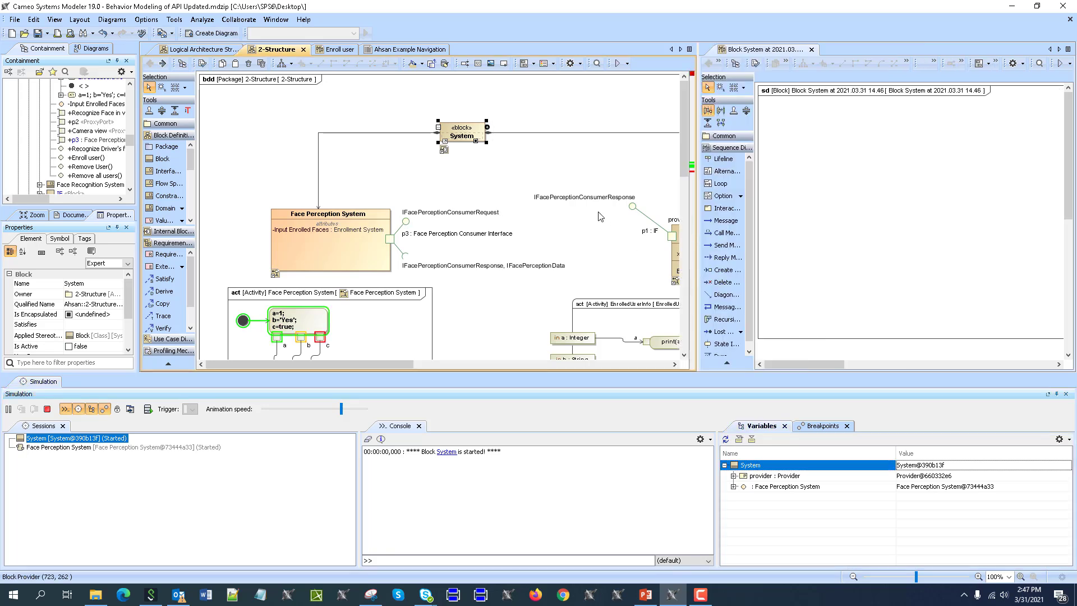
pyautogui.scroll(-3, 617, 191)
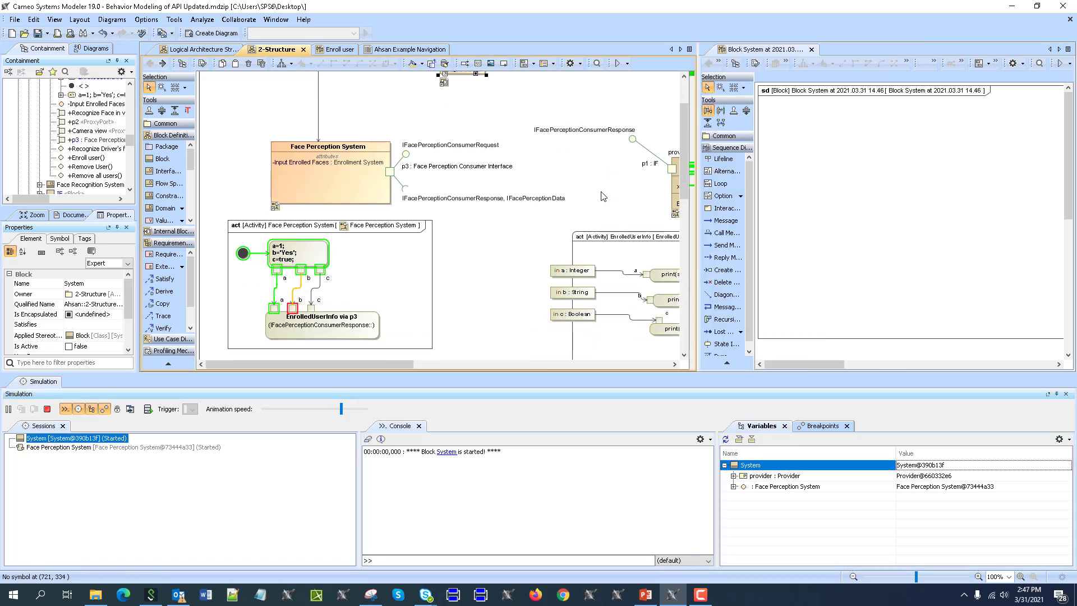
pyautogui.scroll(3, 607, 194)
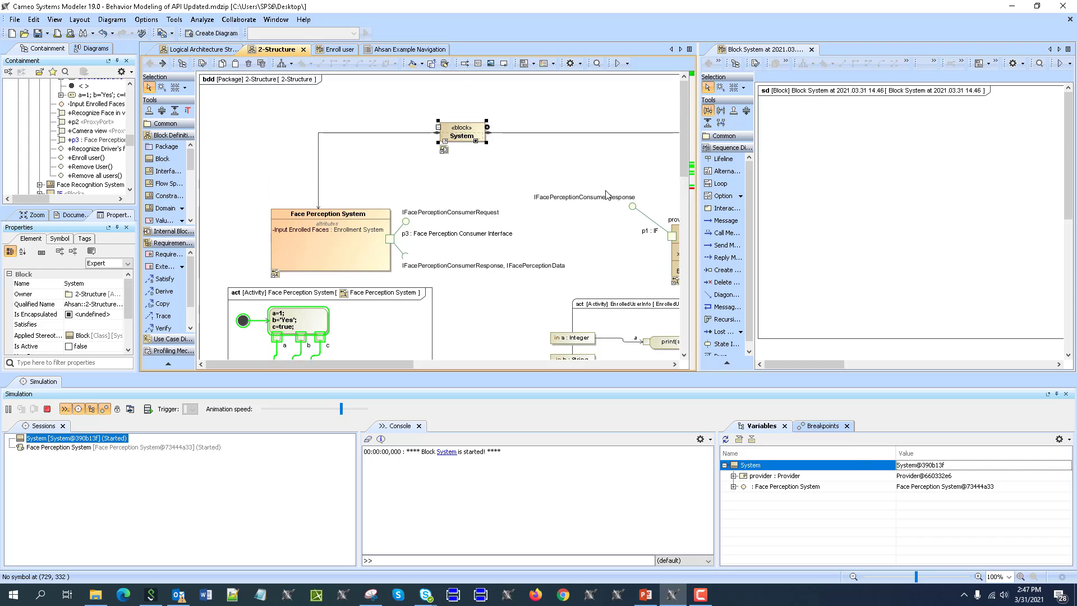
pyautogui.scroll(-2, 606, 195)
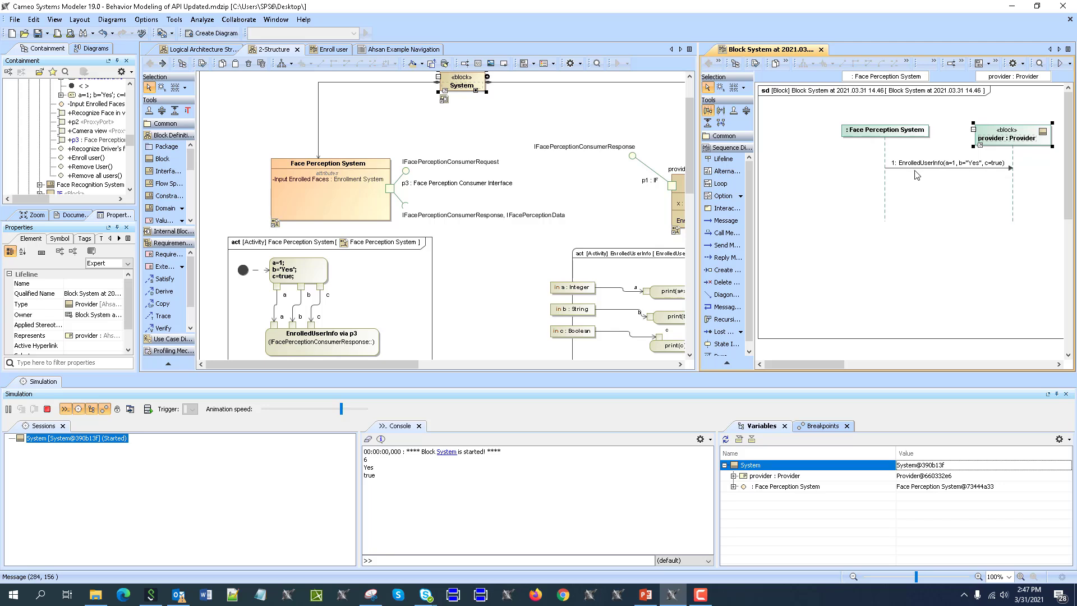
# Step: Move the Face Perception System lifeline farther from the provider lifeline to give the EnrolledUserInfo message more room
pyautogui.click(965, 169)
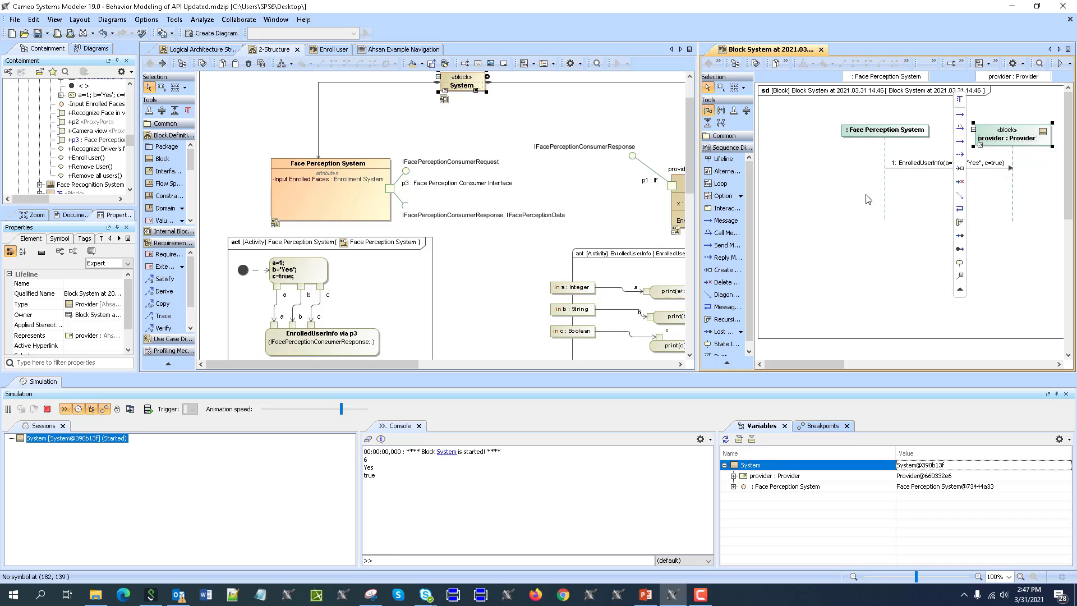
pyautogui.click(918, 225)
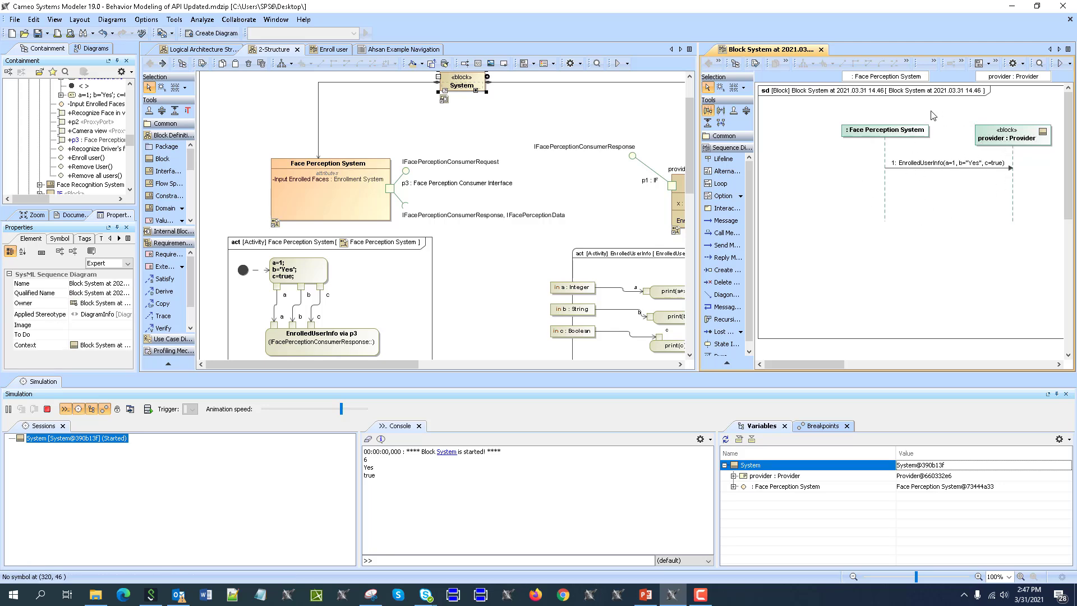
pyautogui.moveTo(871, 129); pyautogui.dragTo(827, 129)
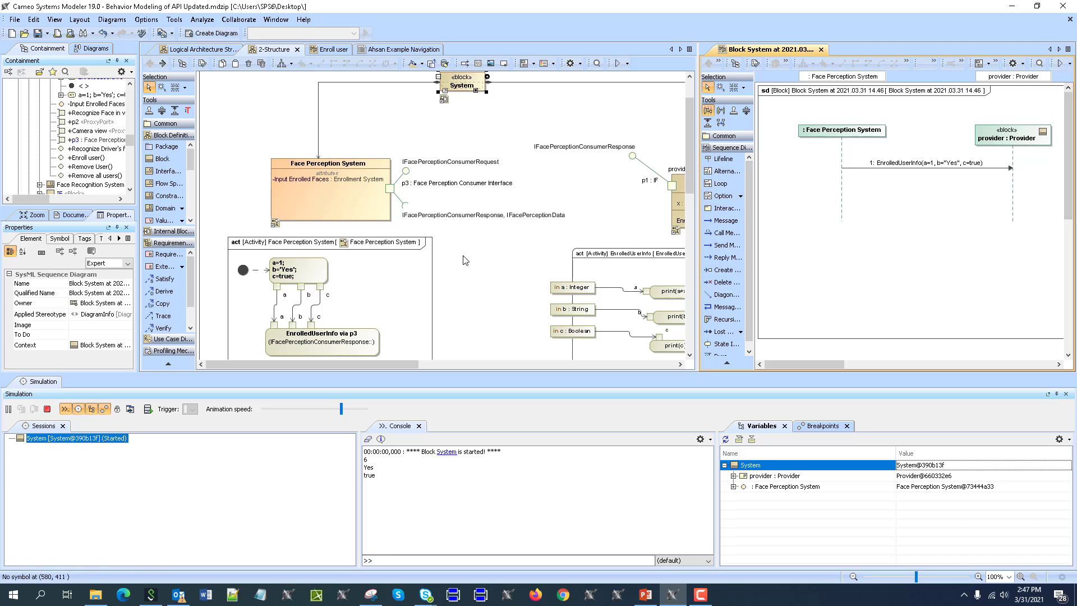
# Step: Open the Face Perception System block's specification from the 2-Structure diagram and set its property display mode to All
pyautogui.scroll(3, 465, 250)
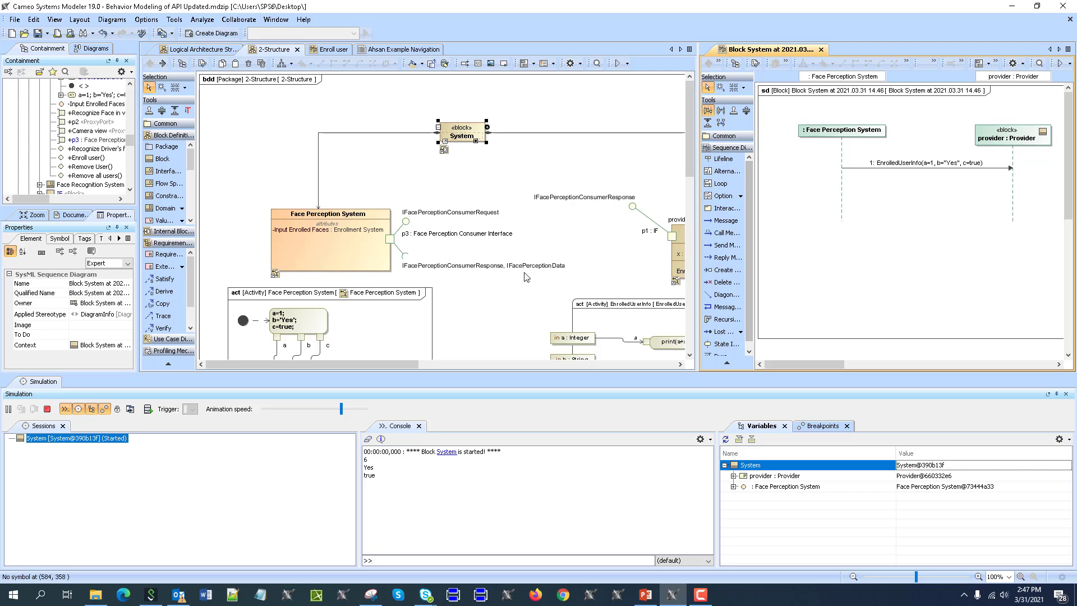
pyautogui.scroll(-1, 258, 321)
pyautogui.scroll(-4, 258, 321)
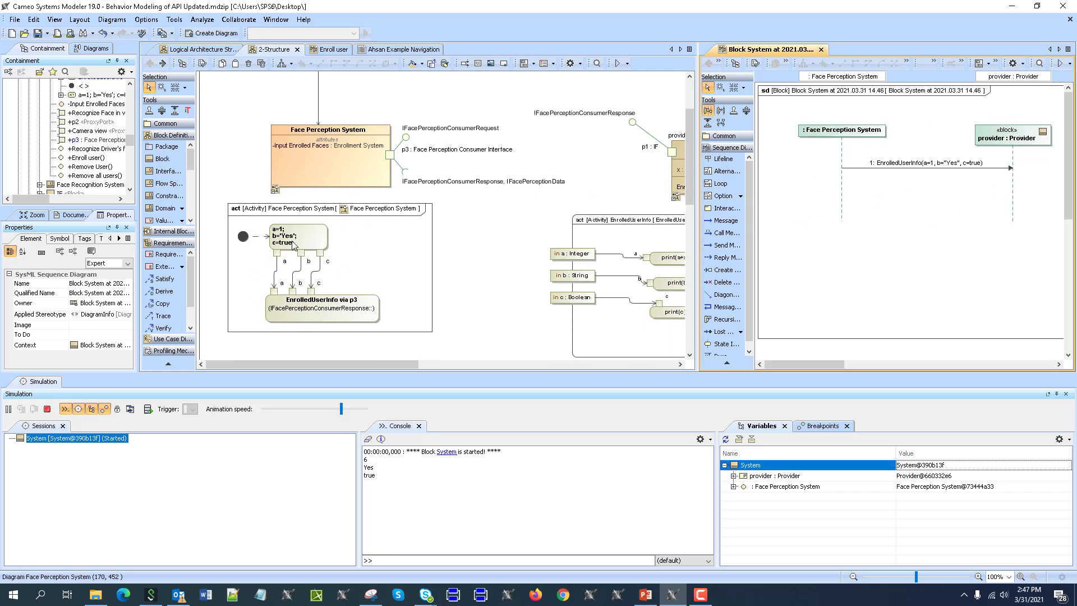
pyautogui.scroll(4, 293, 245)
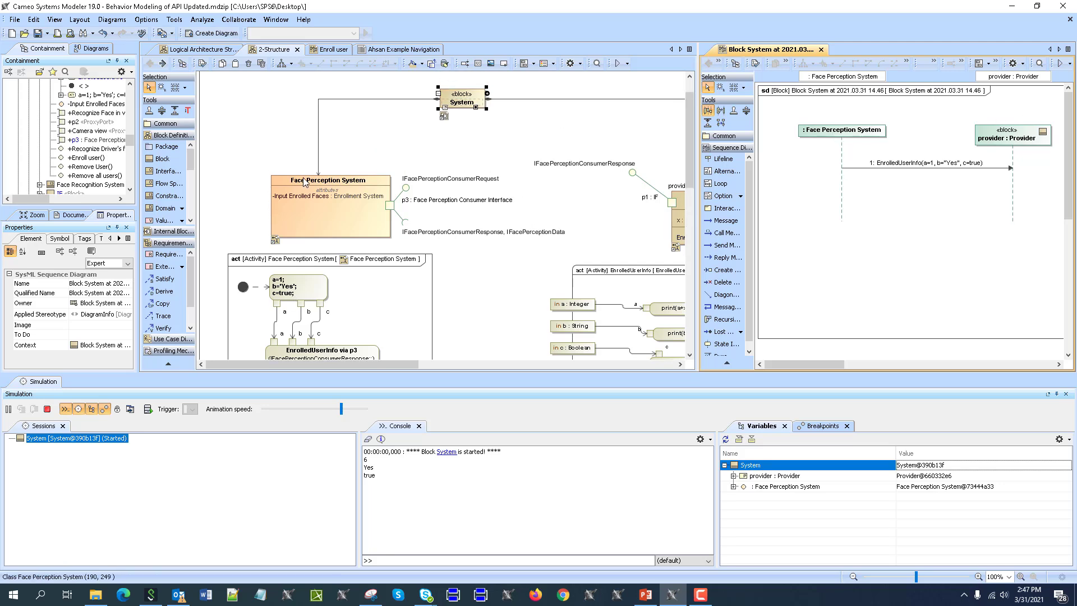
pyautogui.scroll(-1, 307, 327)
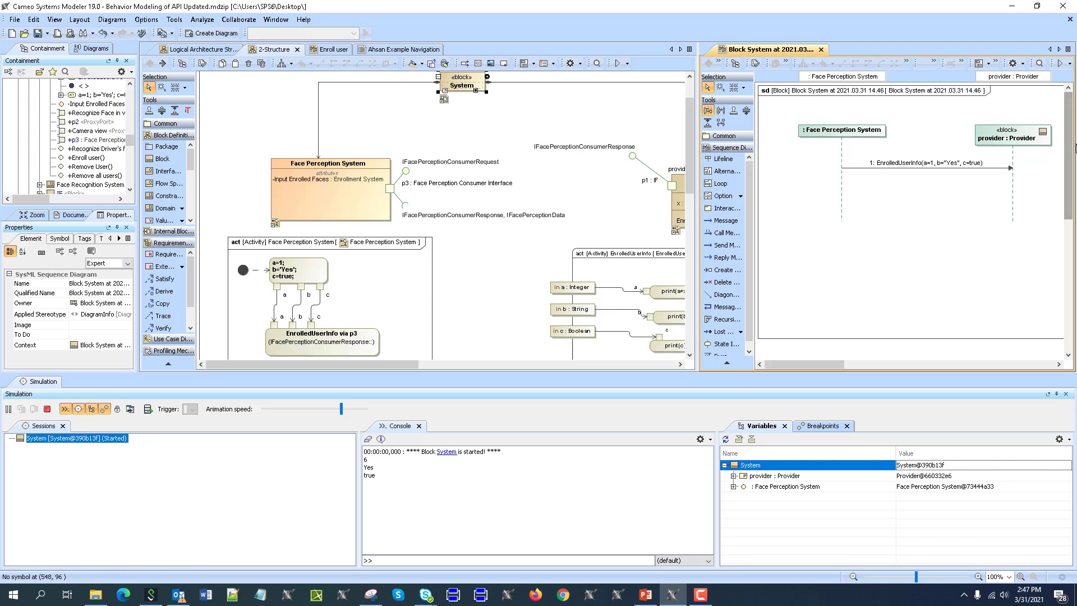
pyautogui.rightClick(318, 165)
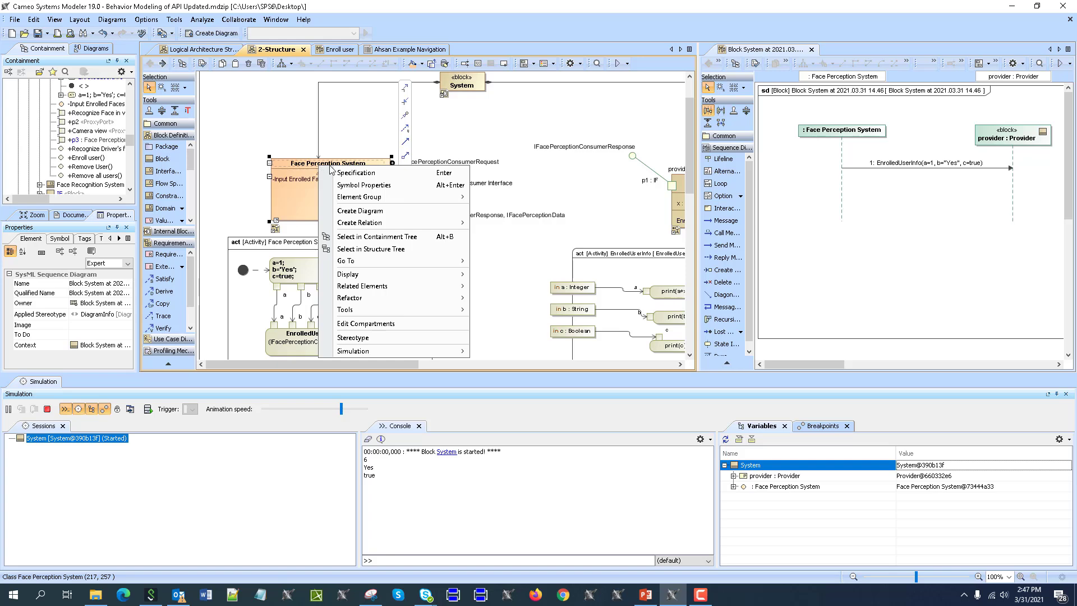
pyautogui.click(385, 172)
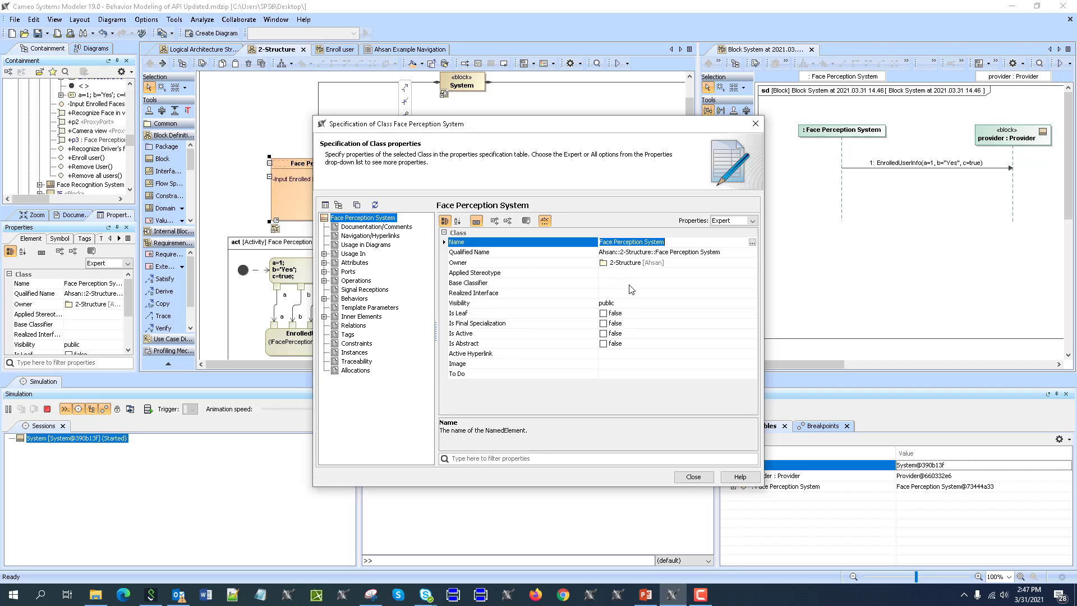
pyautogui.click(729, 220)
pyautogui.click(729, 230)
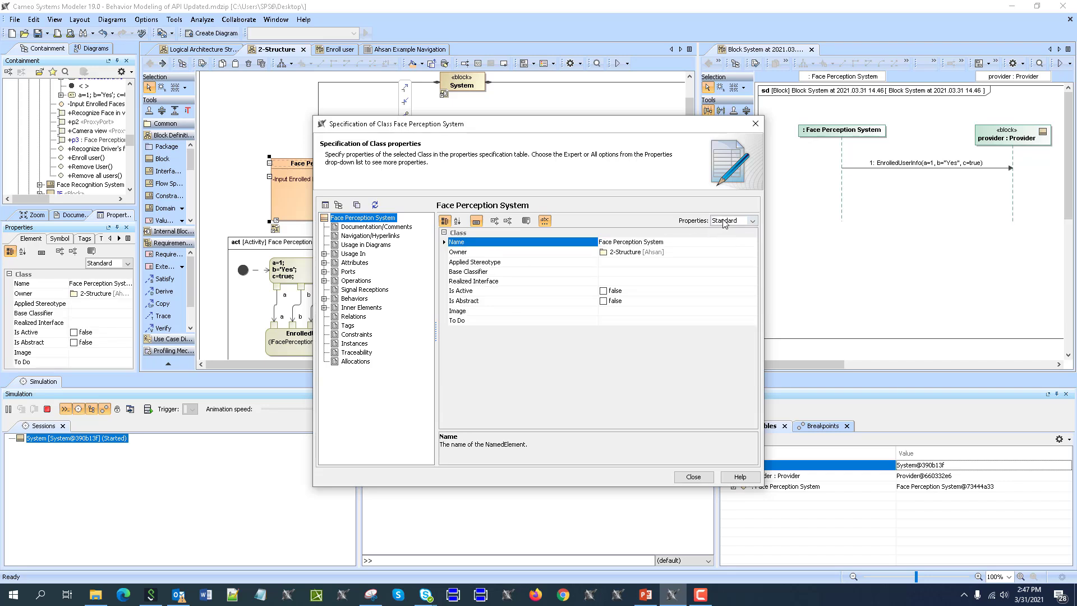
pyautogui.click(739, 221)
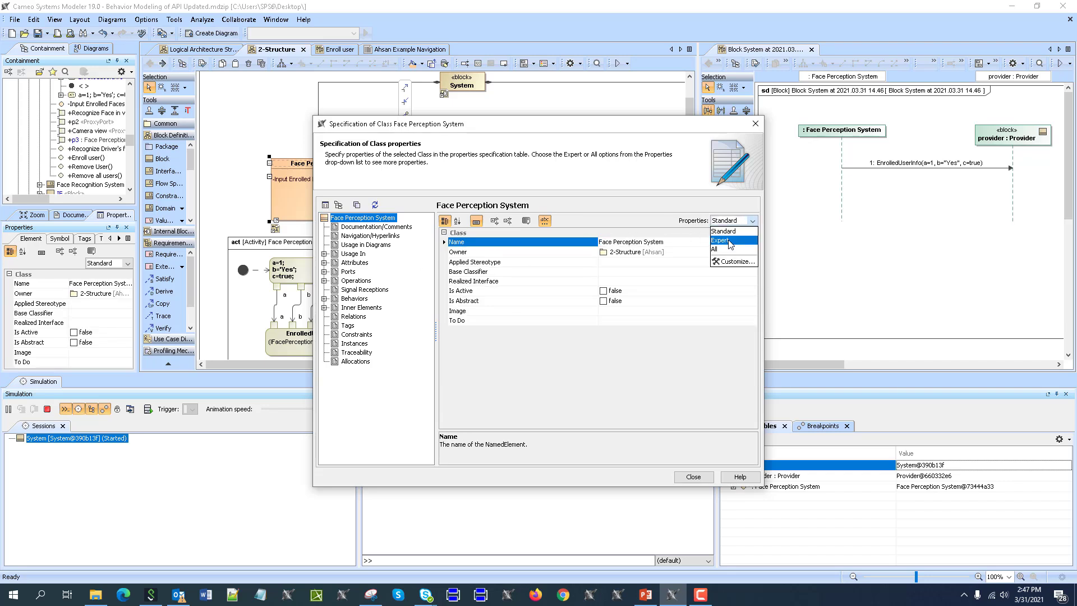
pyautogui.click(730, 239)
pyautogui.click(723, 222)
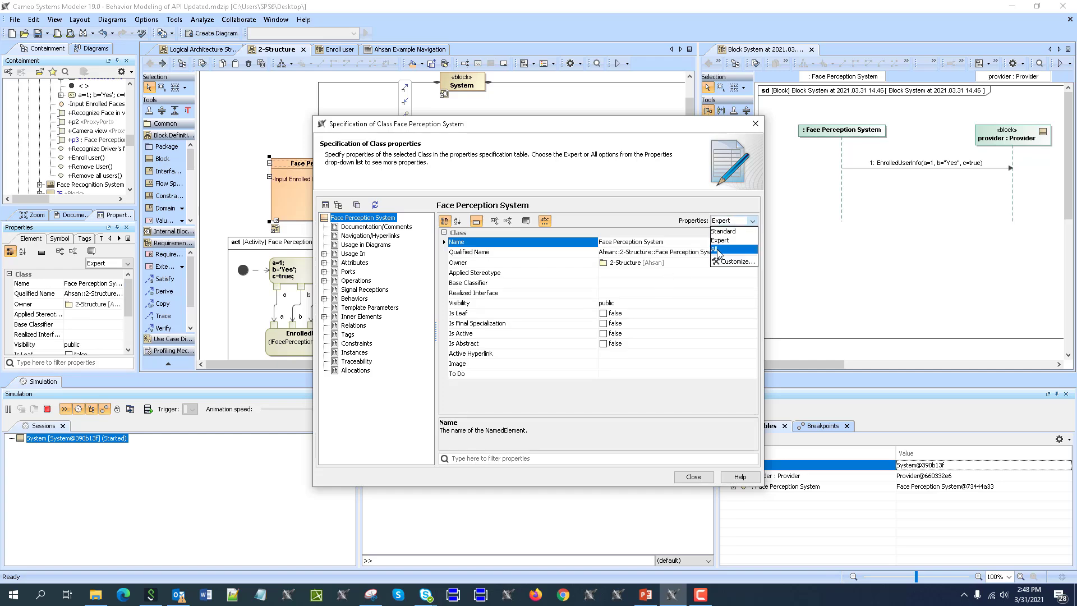
pyautogui.click(723, 248)
# Step: Filter Face Perception System's properties by "class", check the choices for Classifier Behavior, and close the specification
pyautogui.scroll(-2, 645, 316)
pyautogui.scroll(-10, 547, 319)
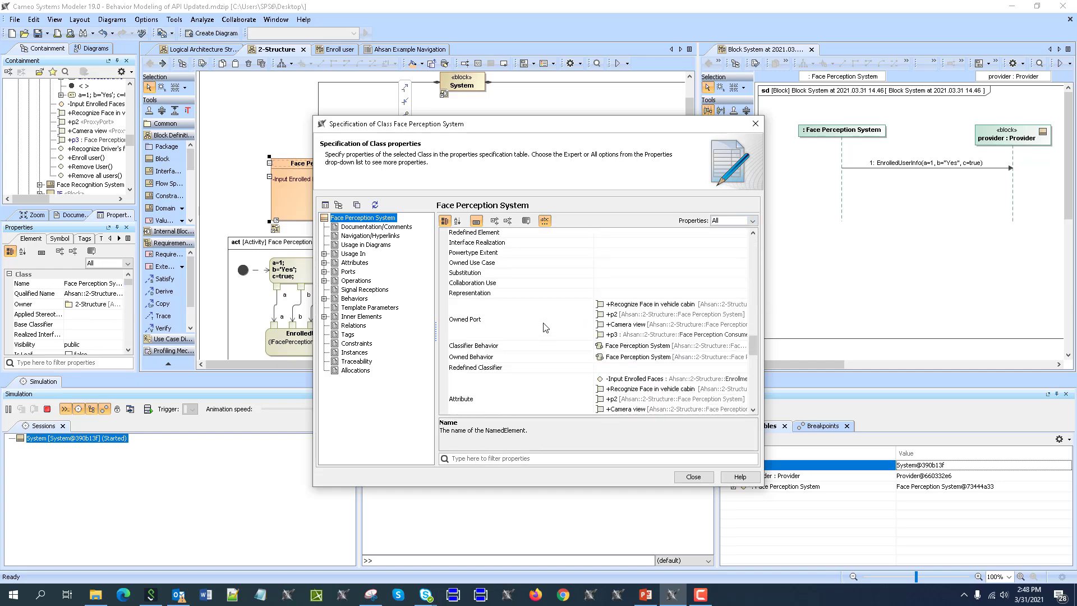
pyautogui.scroll(2, 545, 327)
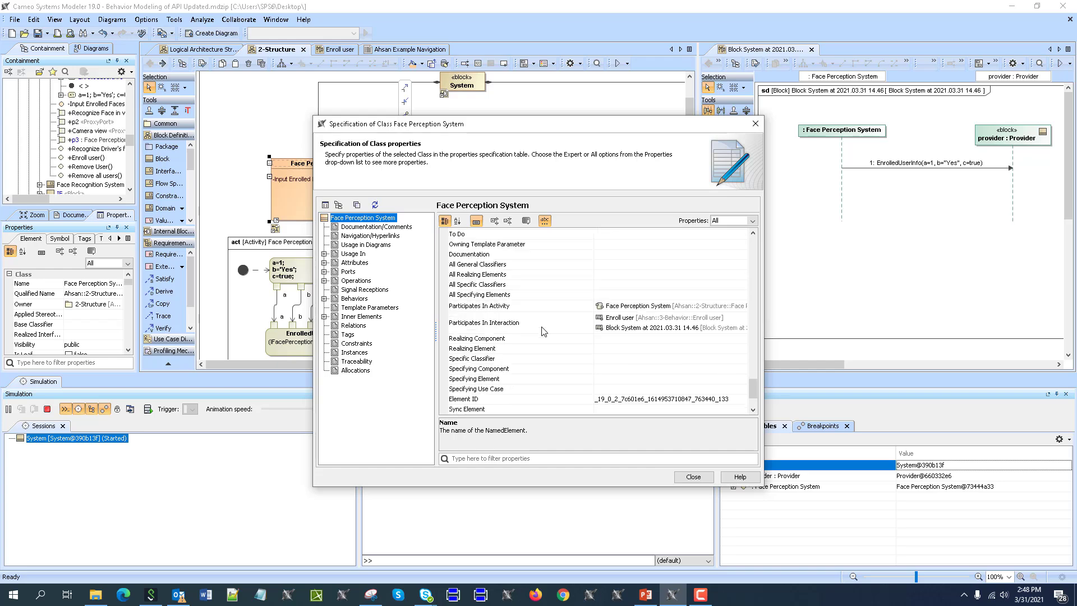
pyautogui.scroll(-2, 550, 389)
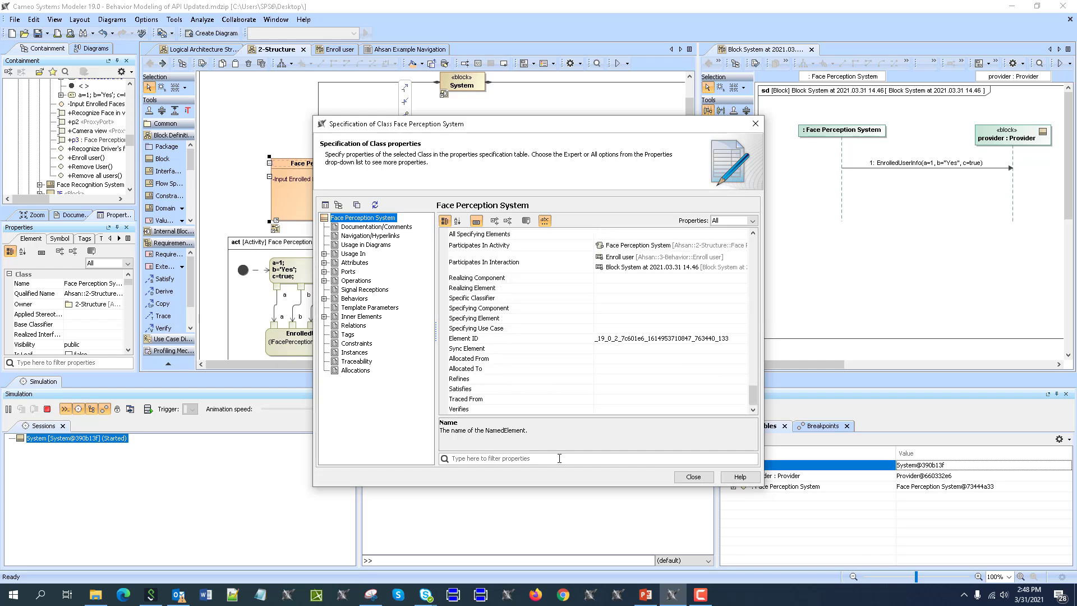
pyautogui.click(550, 456)
pyautogui.write('class')
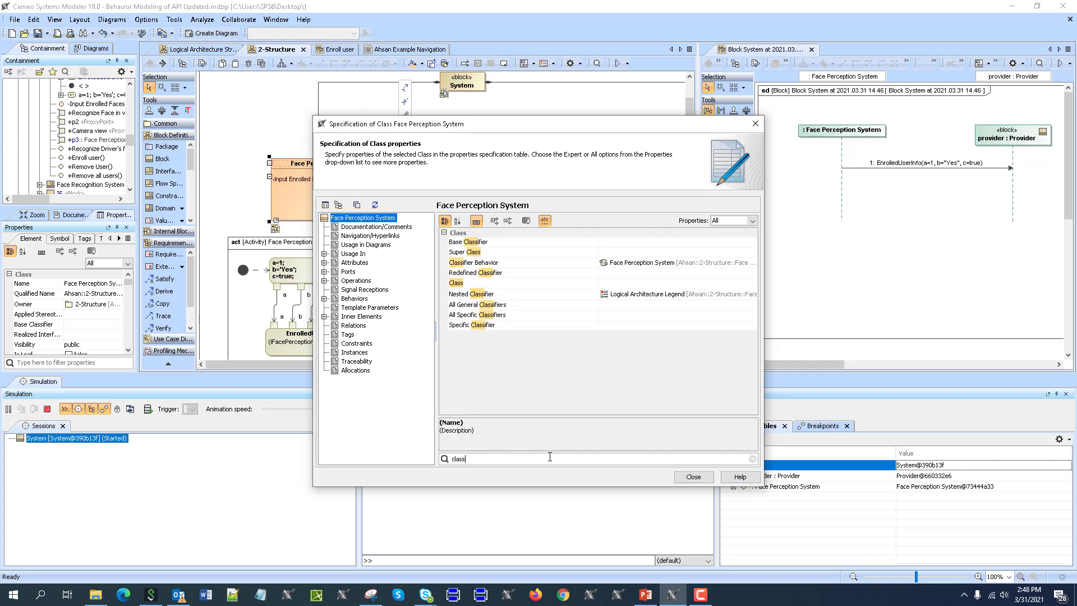
pyautogui.click(621, 265)
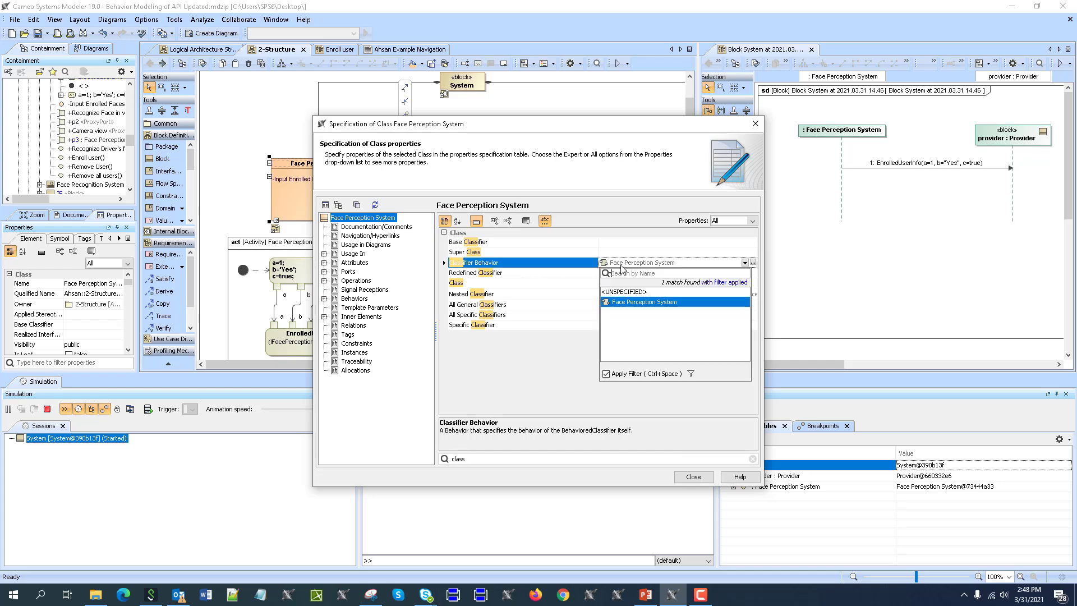
pyautogui.click(620, 292)
pyautogui.click(692, 477)
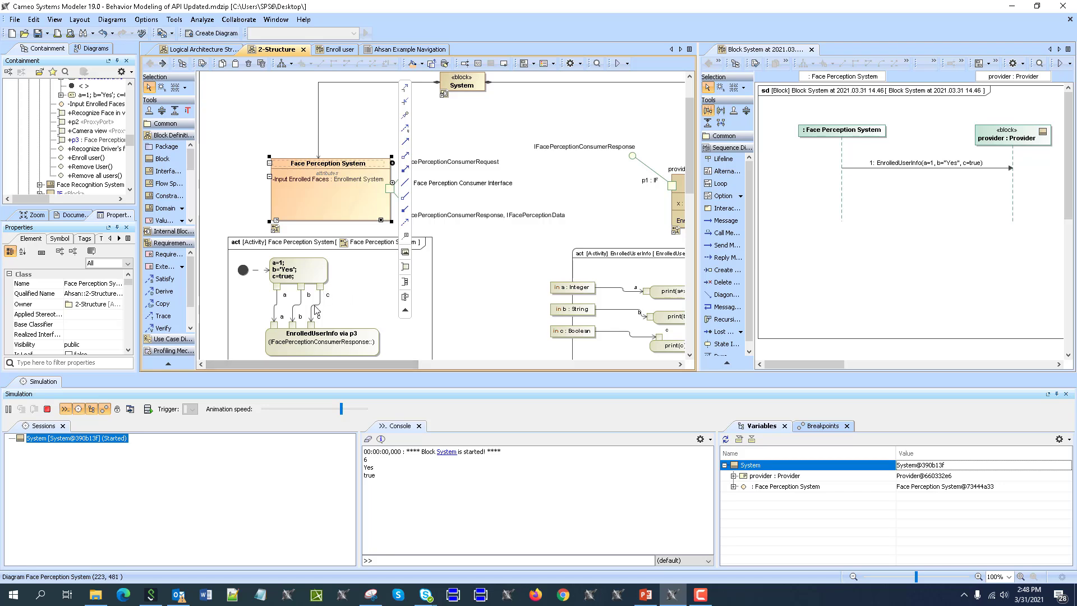
pyautogui.scroll(3, 445, 145)
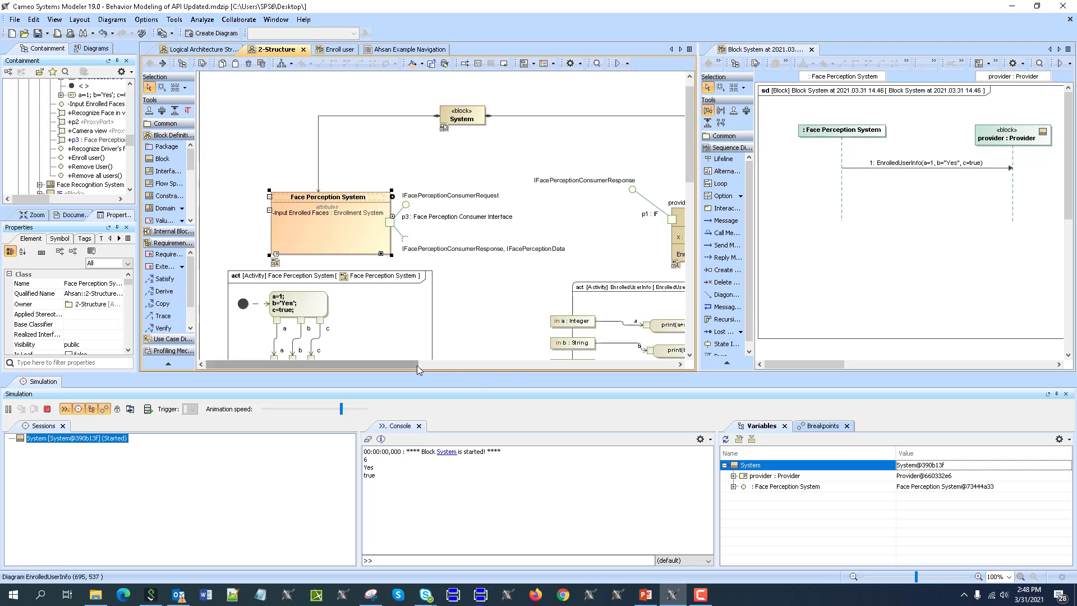
# Step: Clear the simulation console and terminate the running System simulation, keeping the Provider block and its EnrolledUserInfo activity in view
pyautogui.moveTo(412, 365); pyautogui.dragTo(463, 366)
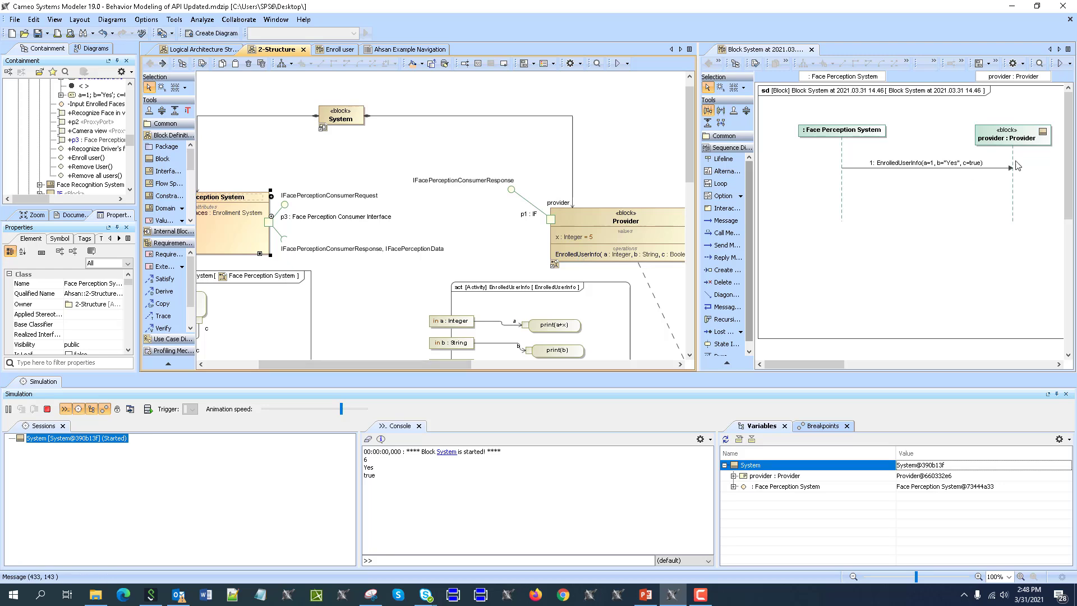
pyautogui.scroll(-2, 573, 318)
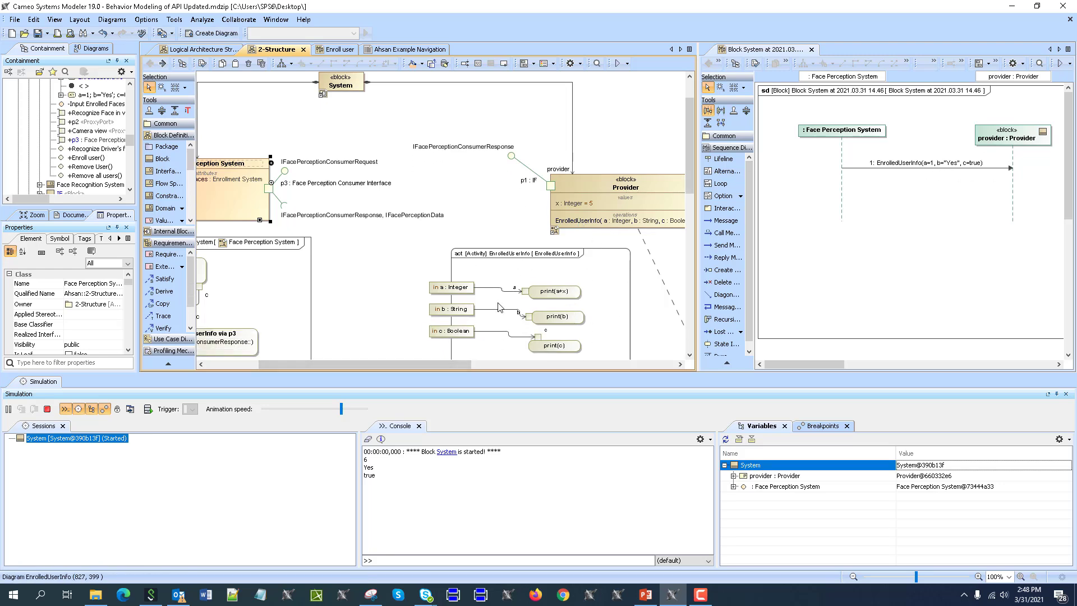
pyautogui.click(369, 440)
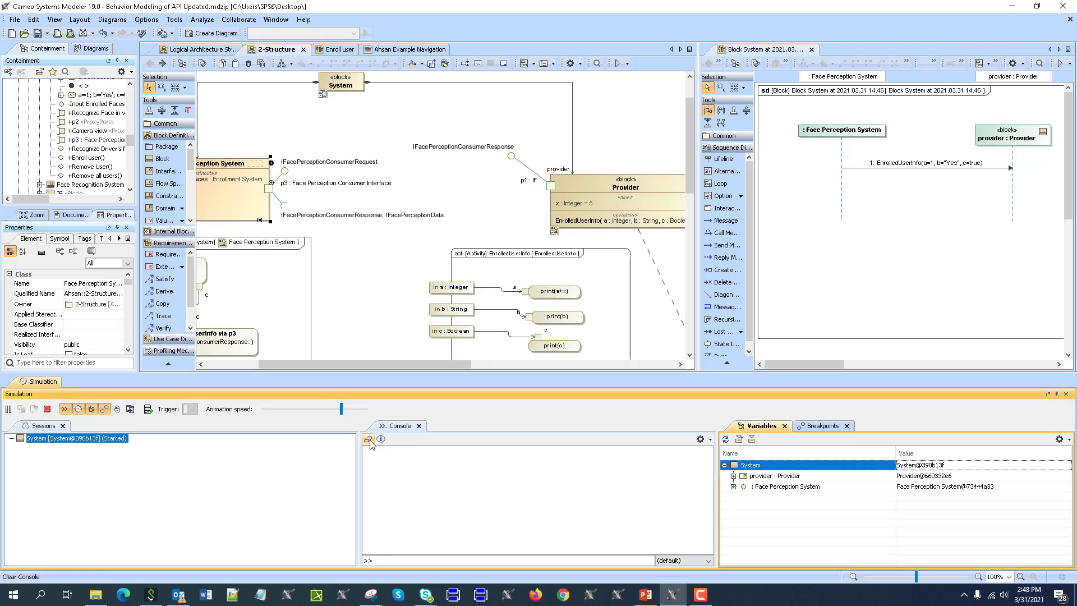
pyautogui.click(48, 410)
# Step: Simulate the generated sequence diagram Block System at 2021.03.31 14.46 and start its execution
pyautogui.click(1069, 74)
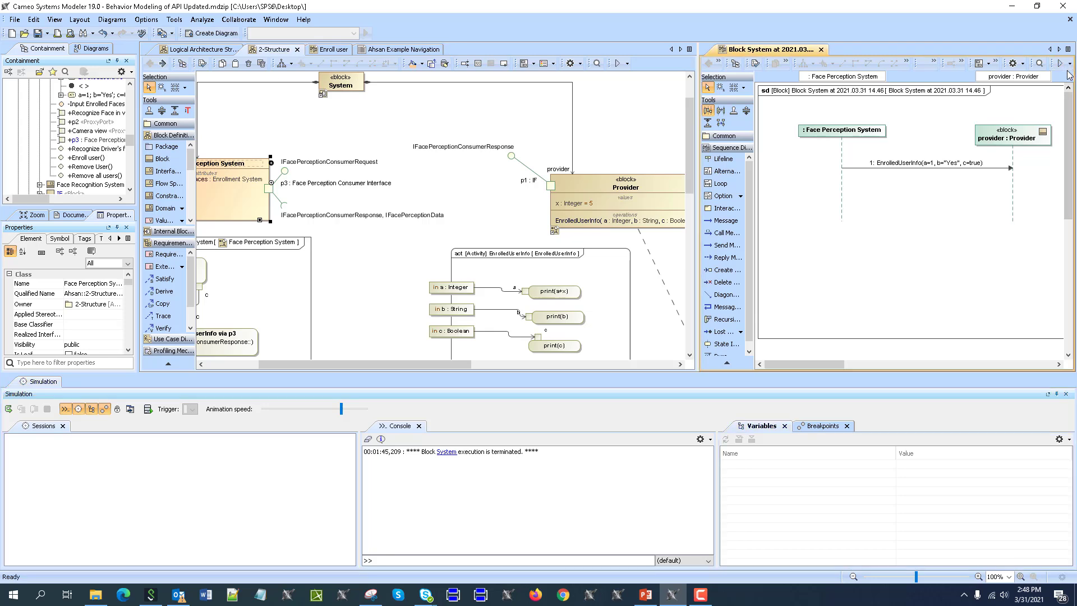
pyautogui.click(1061, 63)
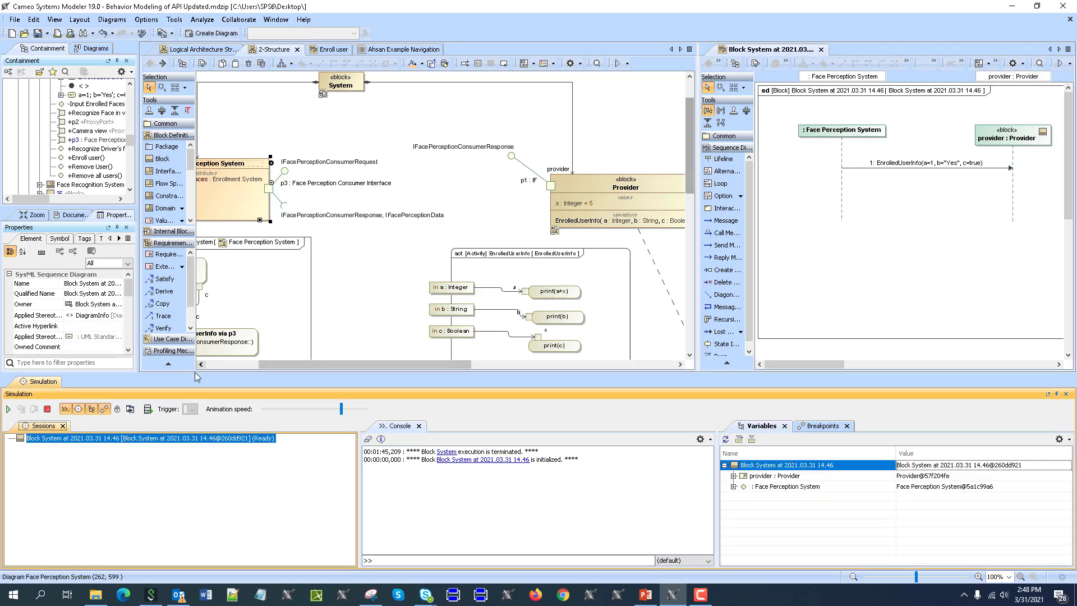
pyautogui.click(8, 410)
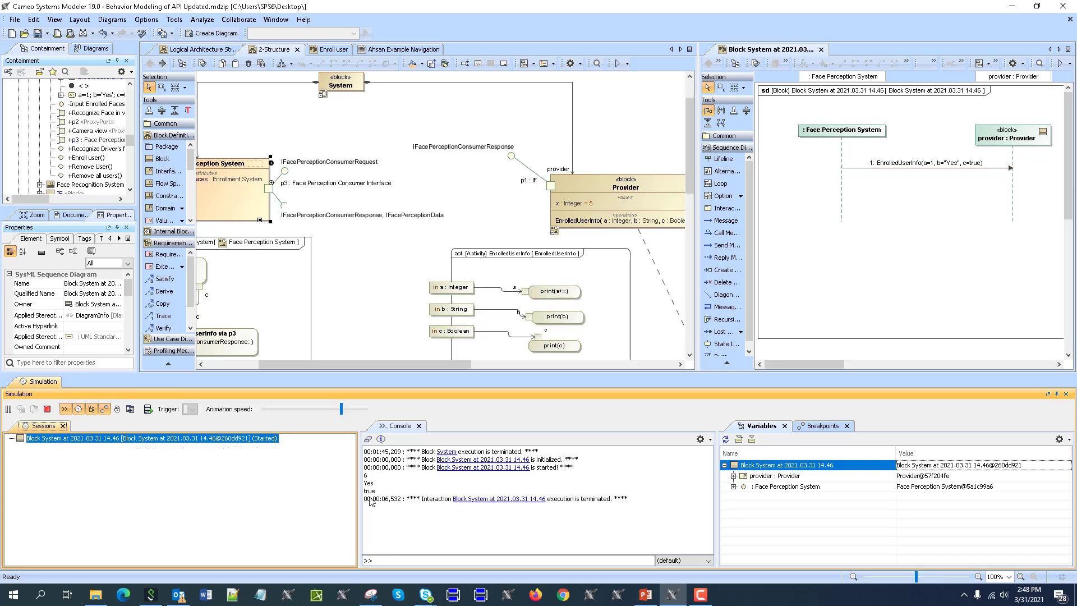
# Step: Set argument a of the EnrolledUserInfo message in the sequence diagram to 2
pyautogui.click(936, 163)
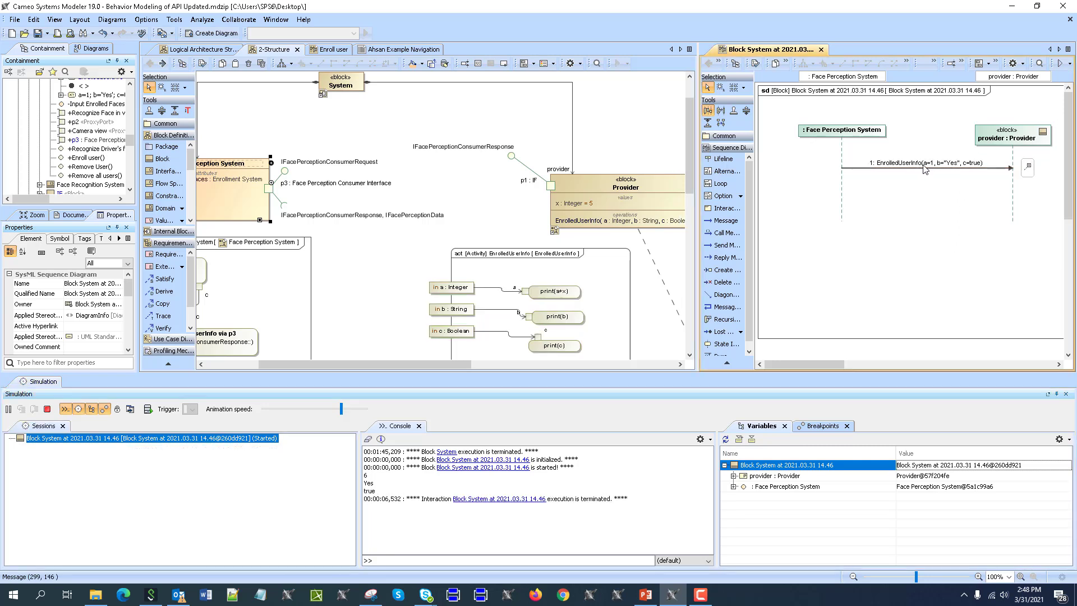
pyautogui.click(935, 164)
pyautogui.doubleClick(933, 164)
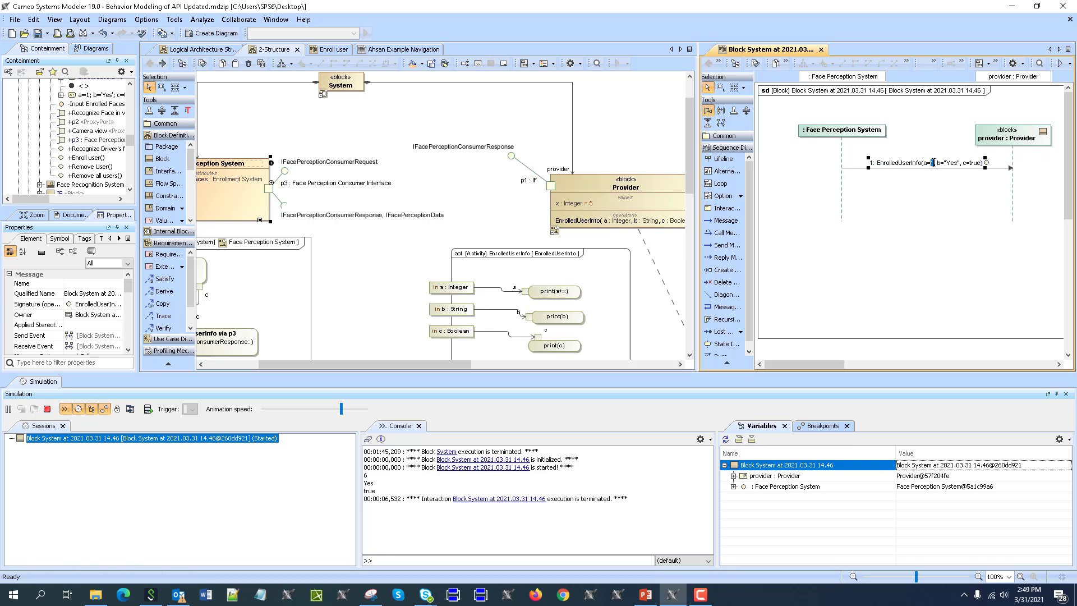
pyautogui.write('2')
pyautogui.click(974, 219)
# Step: Terminate the current sequence diagram session and run its simulation again with the edited EnrolledUserInfo message
pyautogui.click(40, 413)
pyautogui.click(44, 410)
pyautogui.click(9, 409)
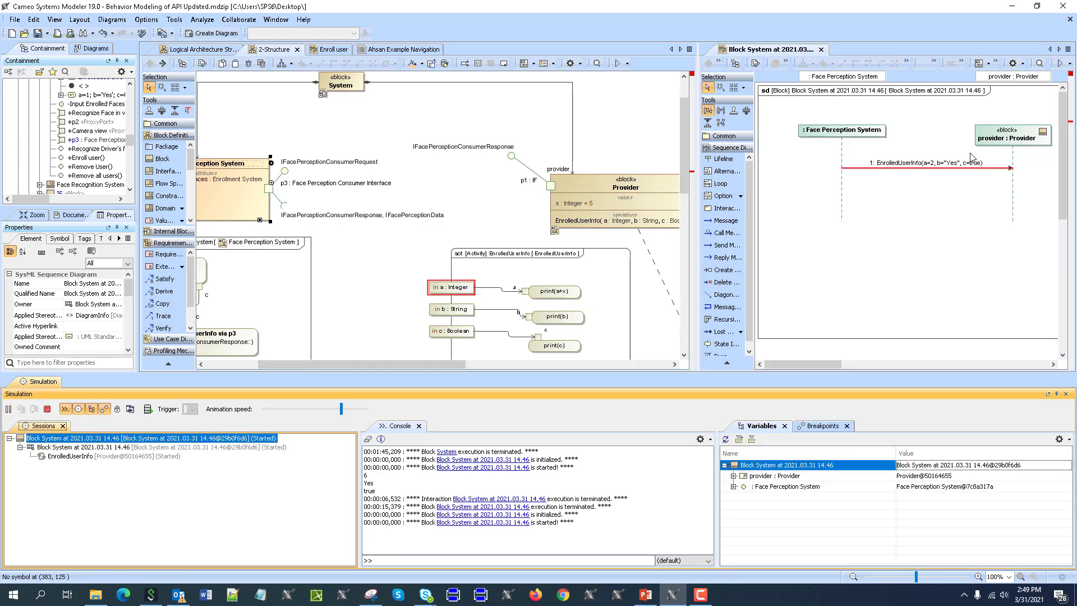